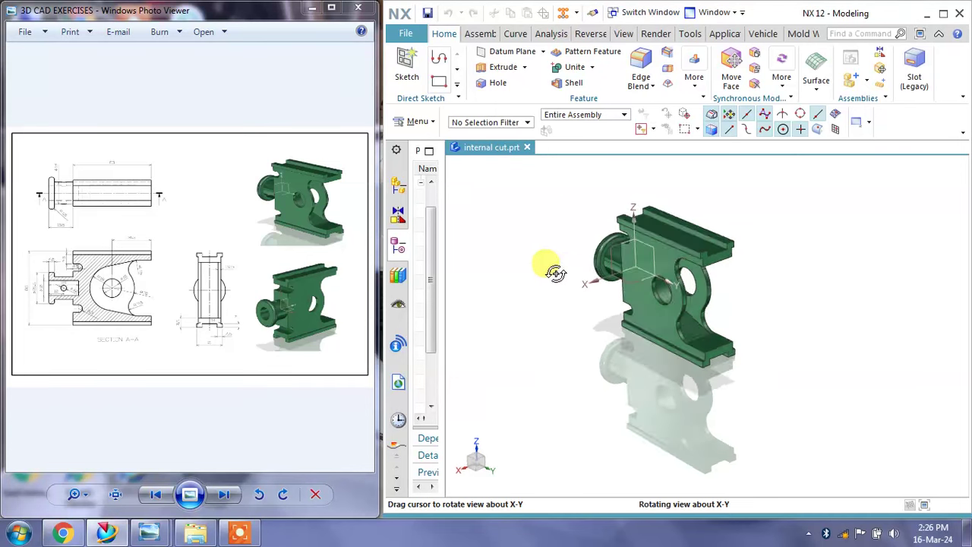
Orbit the reference bracket and pan the drawing to study its side, 3D and Section A-A views
scroll(661, 217, up, 3)
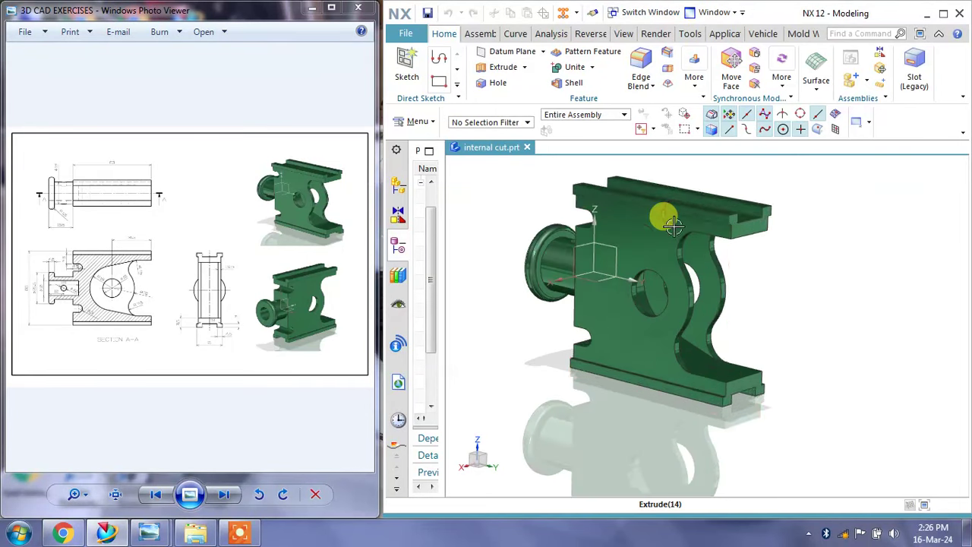
scroll(657, 191, up, 2)
mouse_move(675, 284)
middle_down()
mouse_move(726, 293)
mouse_move(690, 278)
mouse_move(703, 278)
mouse_move(722, 287)
middle_up()
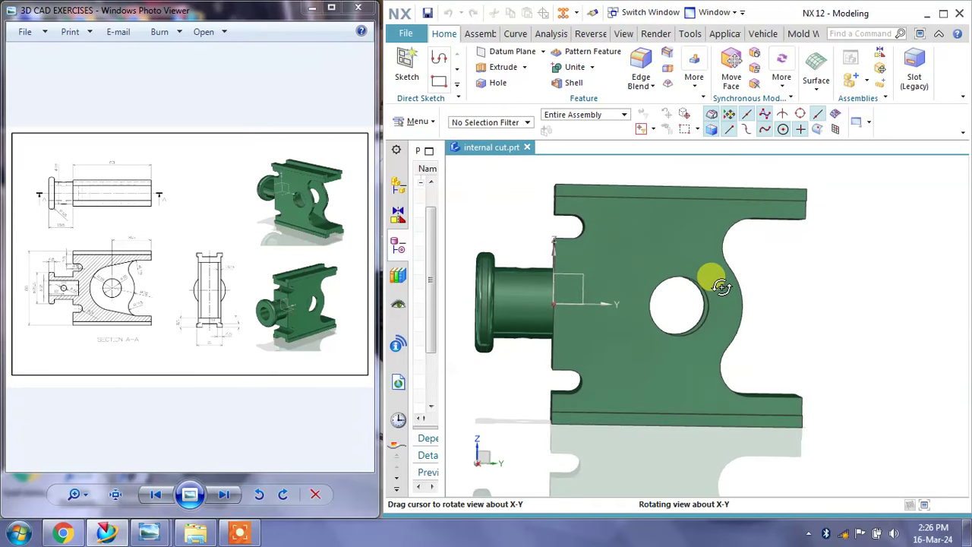
click(65, 260)
scroll(43, 260, up, 3)
scroll(43, 256, up, 2)
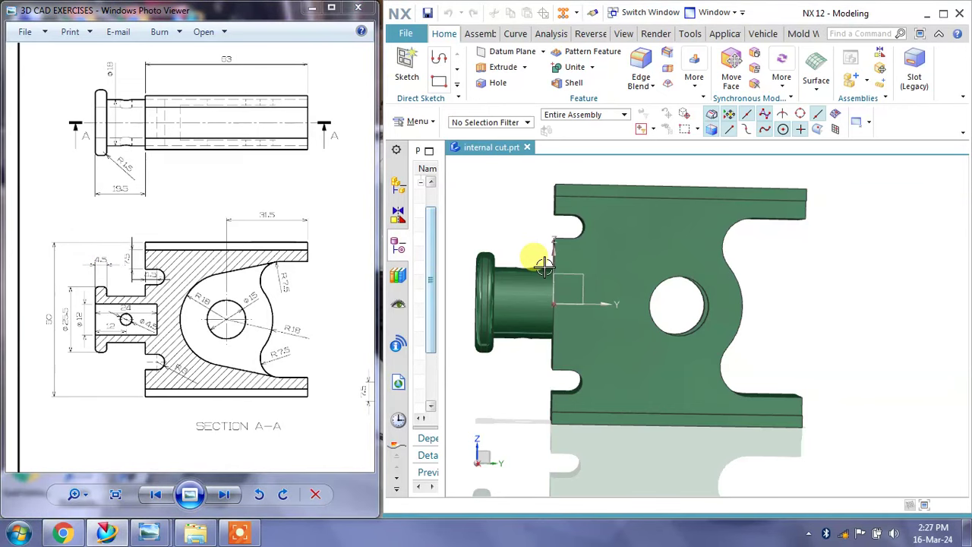
middle_drag(542, 275, 542, 267)
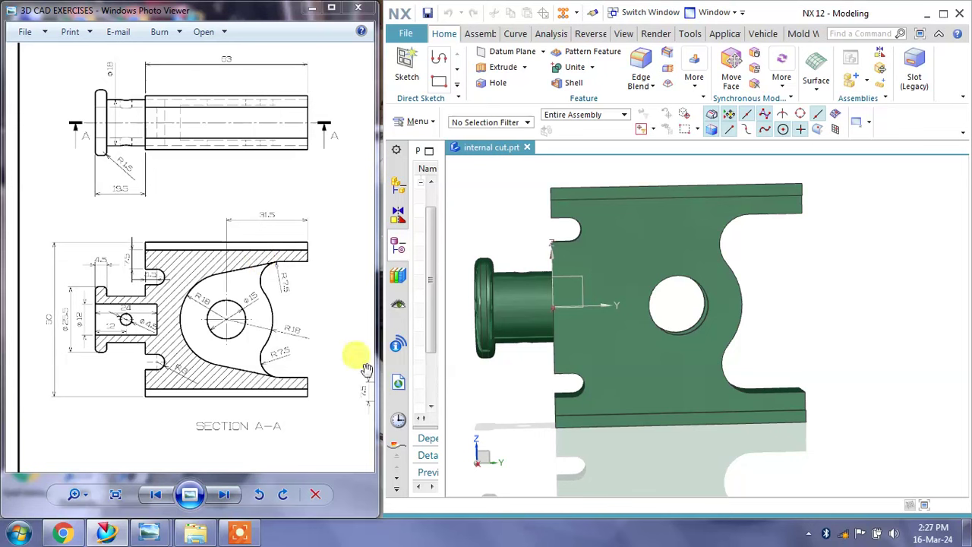
mouse_move(463, 251)
middle_down()
mouse_move(592, 245)
mouse_move(601, 303)
mouse_move(612, 293)
middle_up()
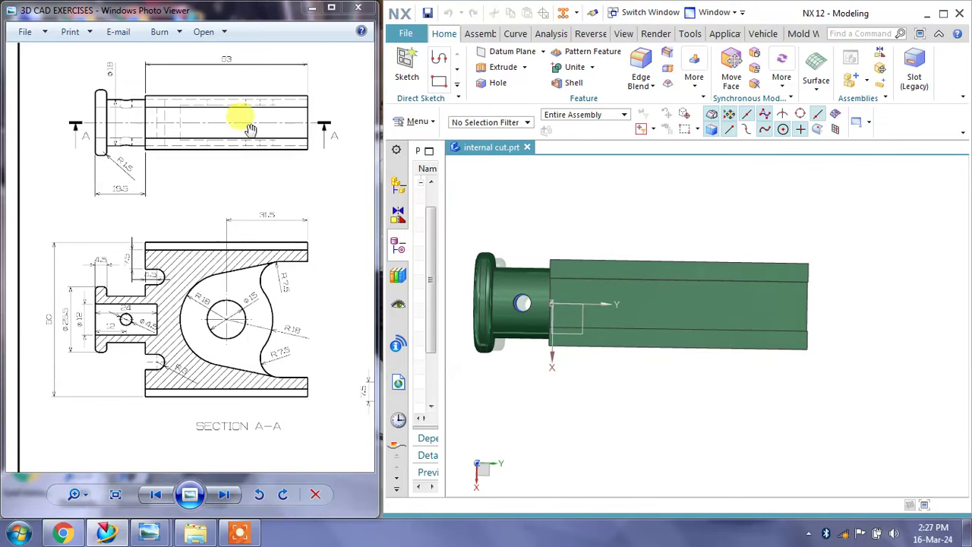
mouse_move(213, 116)
mouse_down()
mouse_move(157, 211)
mouse_move(271, 299)
mouse_up()
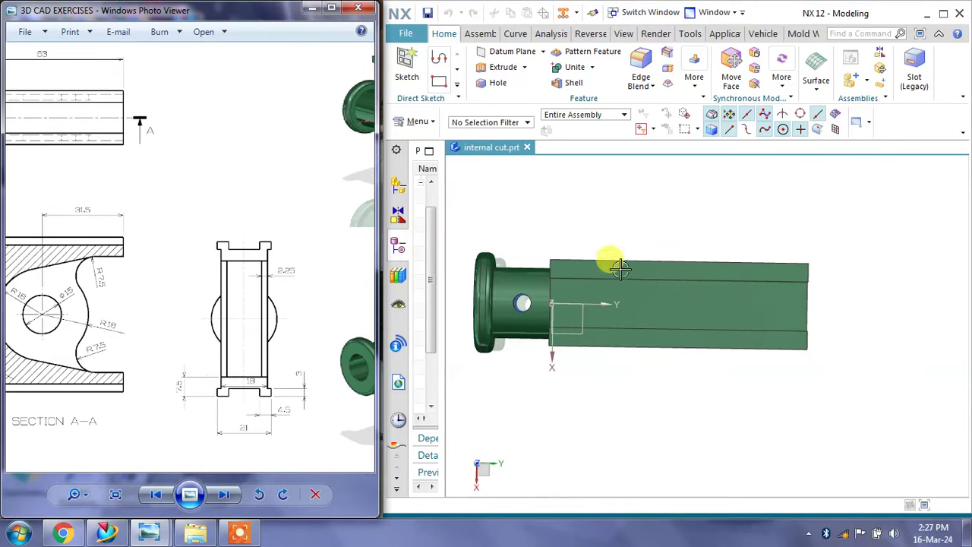
mouse_move(610, 256)
middle_down()
mouse_move(615, 322)
mouse_move(562, 329)
middle_up()
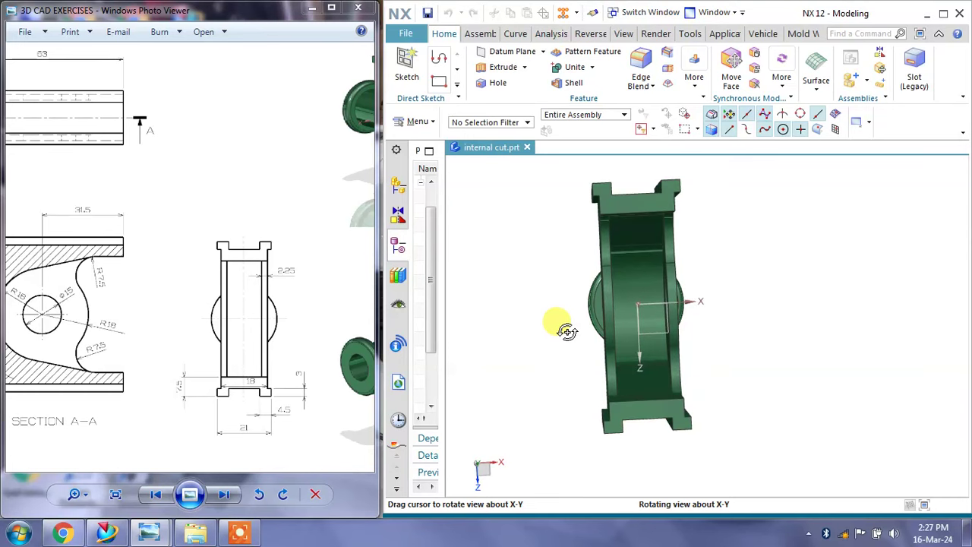
mouse_move(235, 358)
mouse_down()
mouse_move(195, 278)
mouse_move(91, 282)
mouse_up()
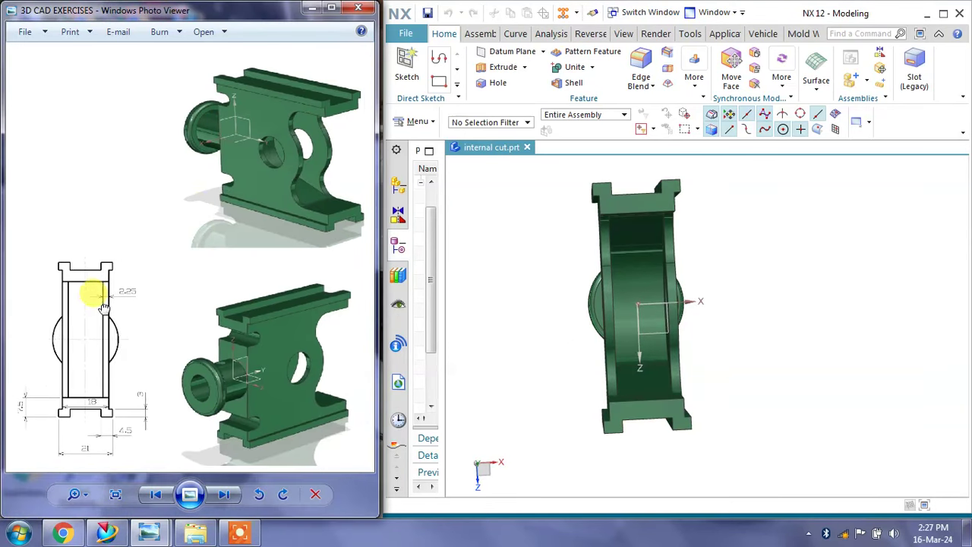
mouse_move(210, 173)
mouse_down()
mouse_move(81, 235)
mouse_move(319, 249)
mouse_up()
mouse_move(577, 204)
middle_down()
mouse_move(633, 211)
mouse_move(645, 219)
mouse_move(630, 231)
middle_up()
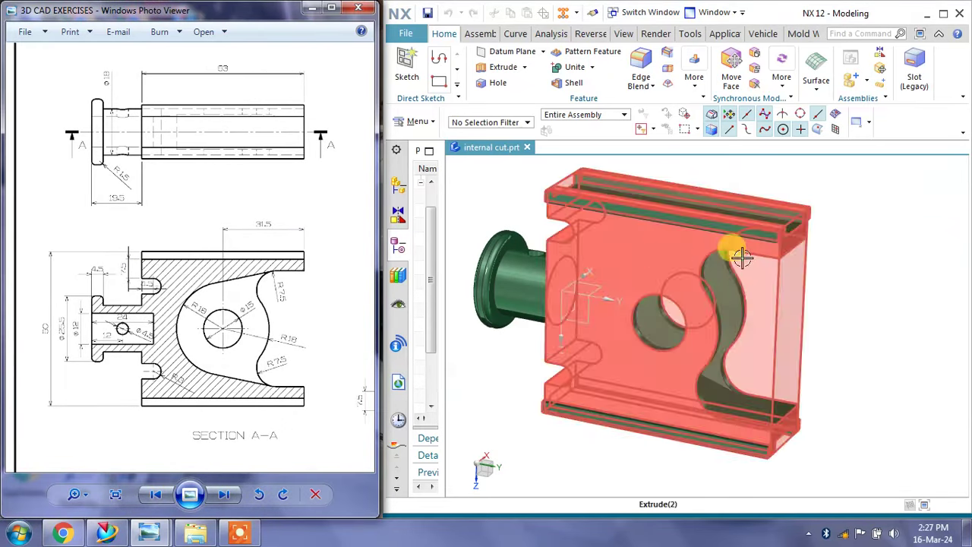
right_click(852, 204)
click(856, 216)
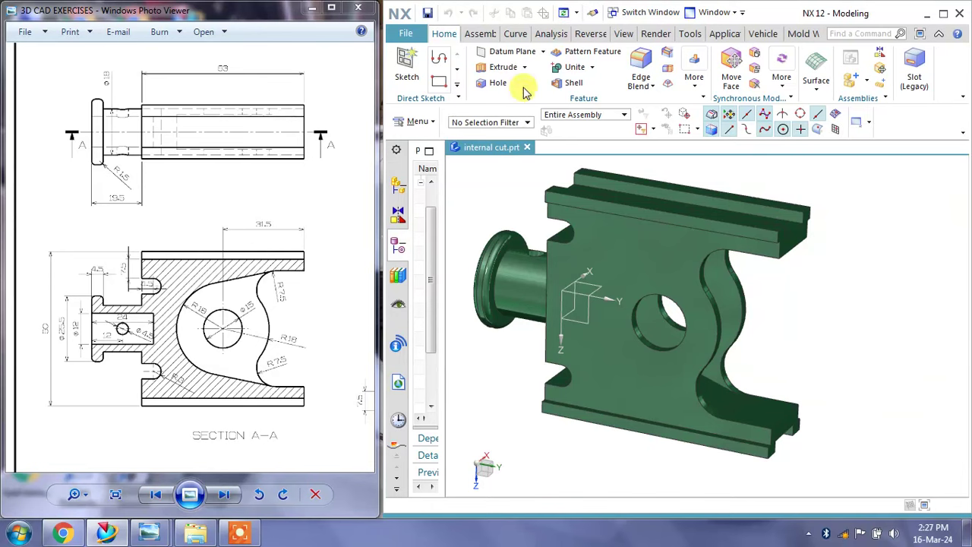
Create a new millimetre part, model7.prt, and begin a sketch
click(420, 36)
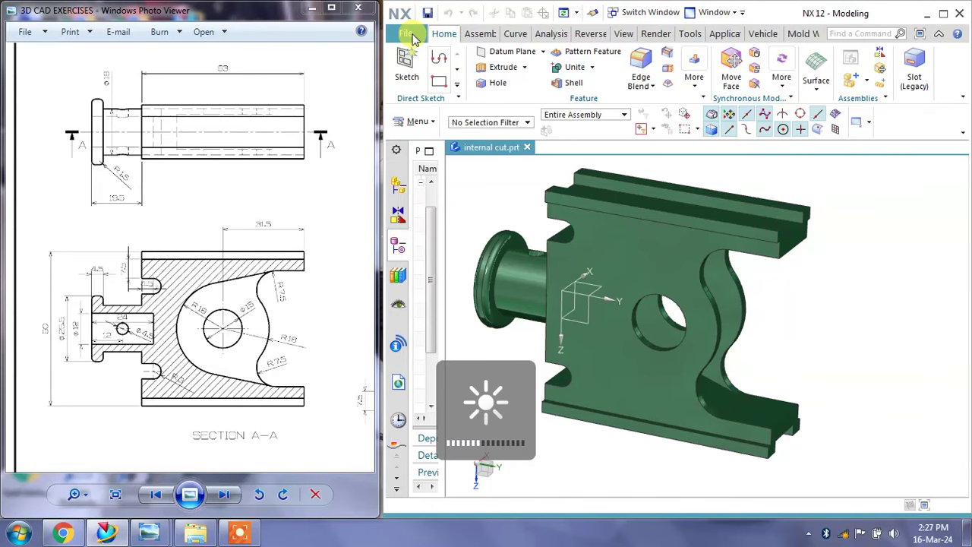
click(414, 37)
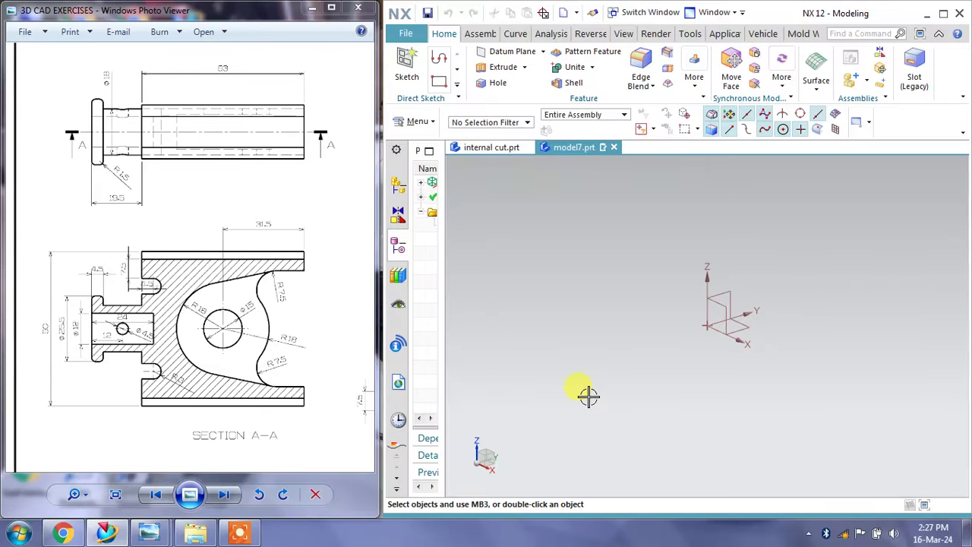
click(406, 64)
Accept the XY plane for the sketch and pan to recentre the origin
click(864, 187)
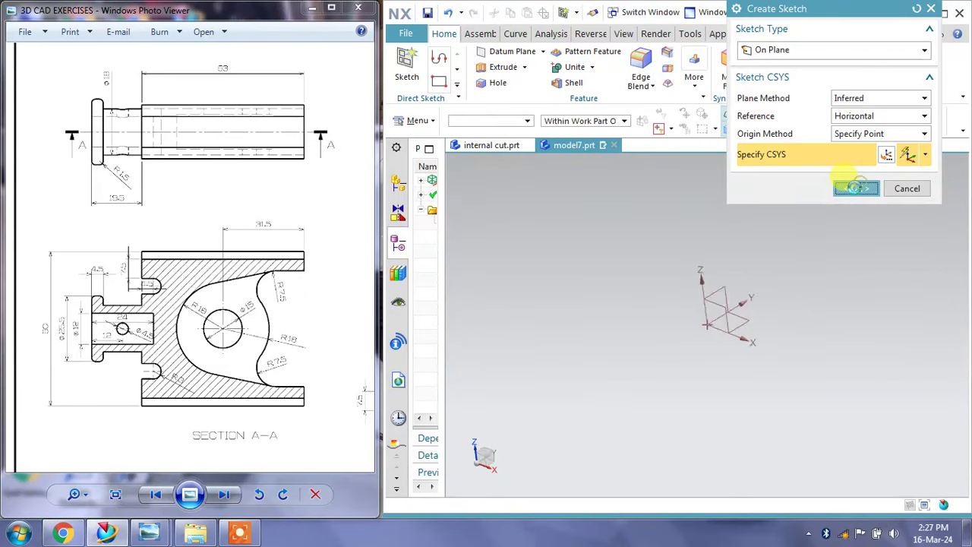
shift+middle_drag(830, 237, 729, 221)
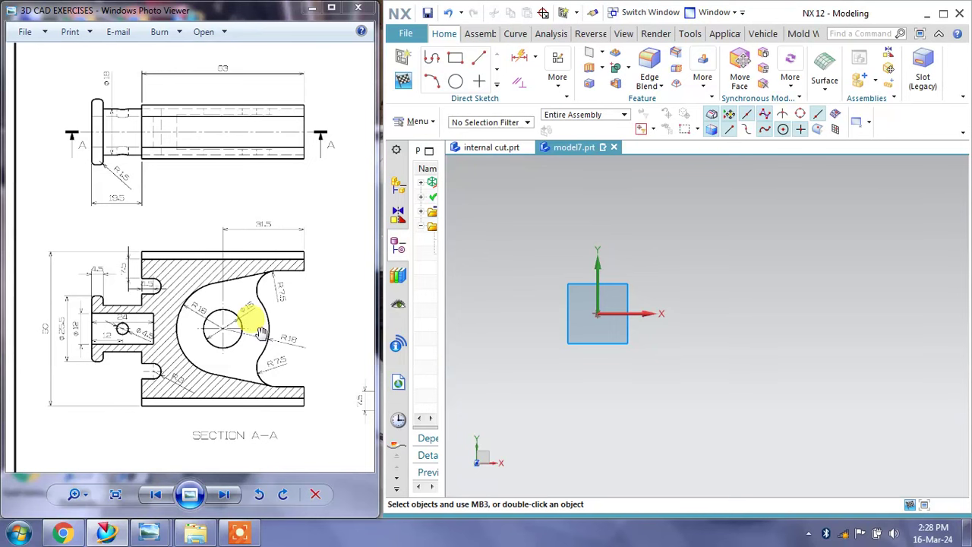
Draw a vertical line up from the origin joined to a horizontal line to the right
click(431, 57)
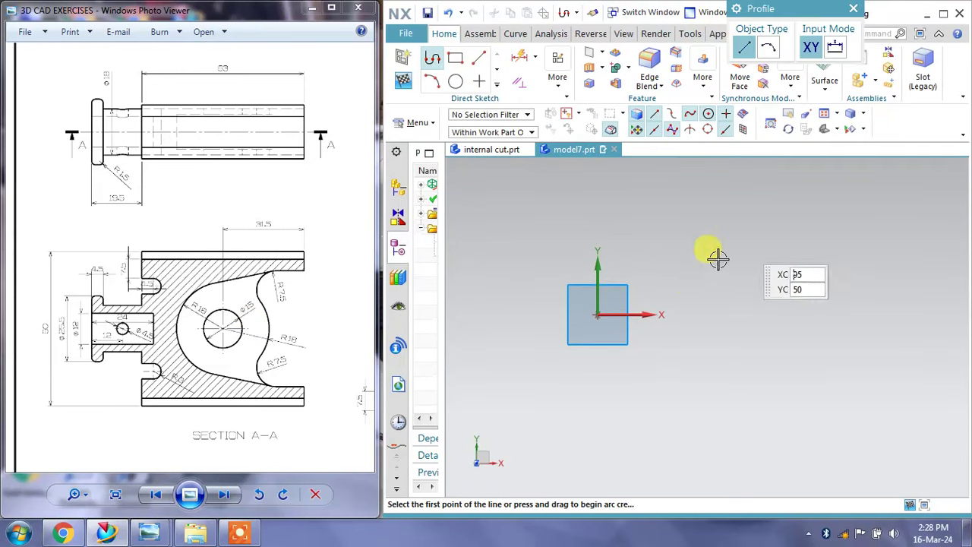
click(596, 304)
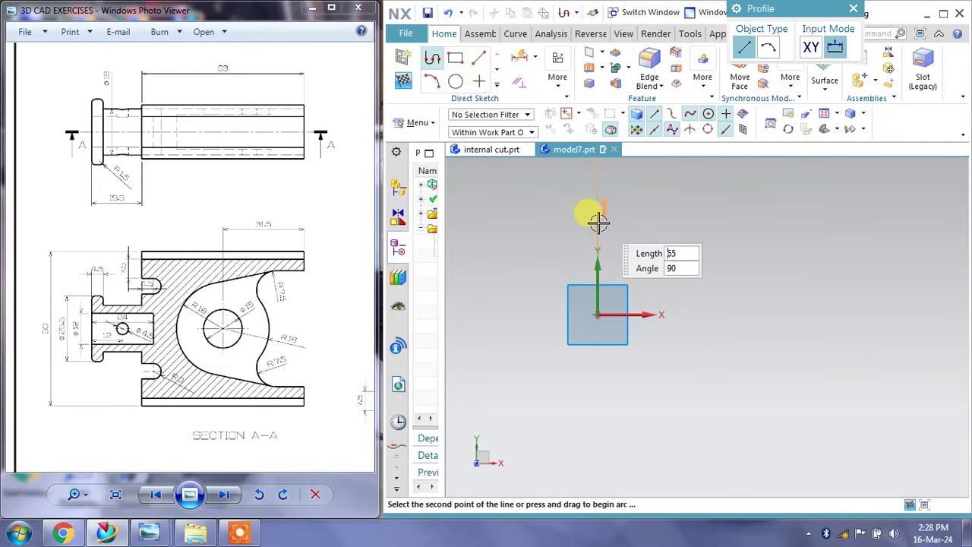
click(597, 220)
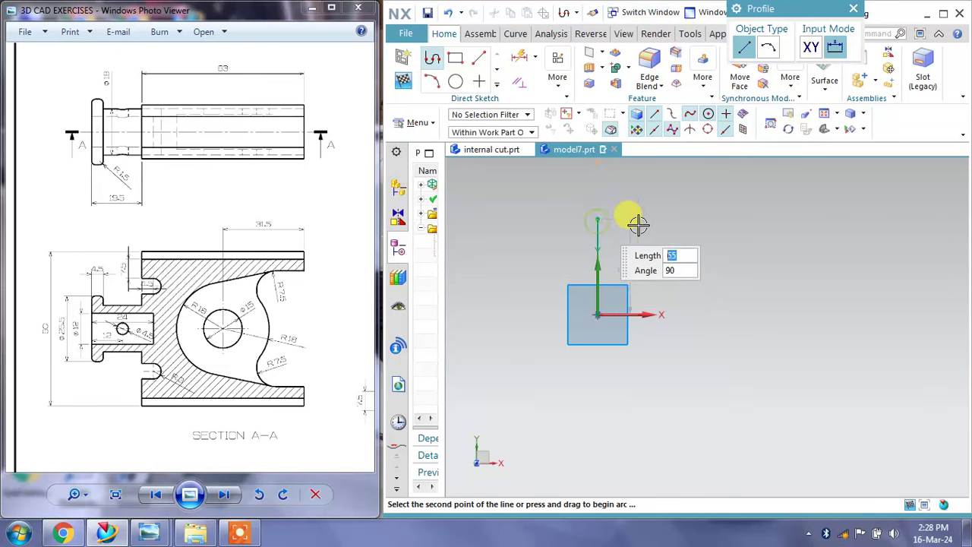
click(831, 220)
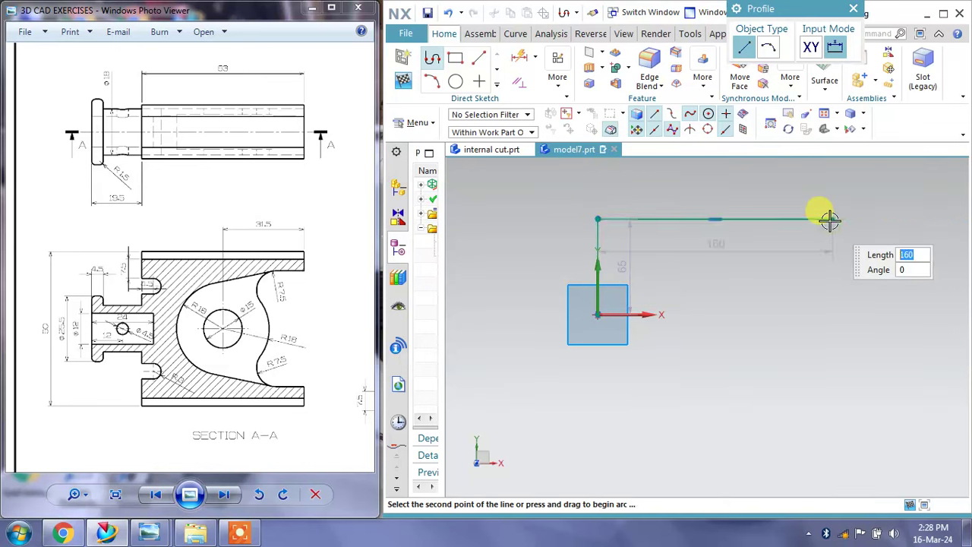
middle_click(863, 283)
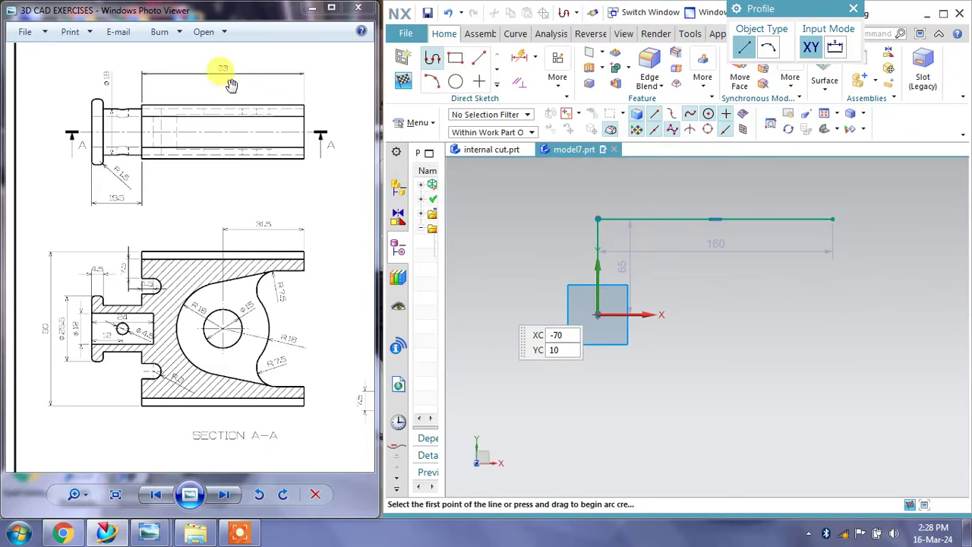
middle_click(759, 229)
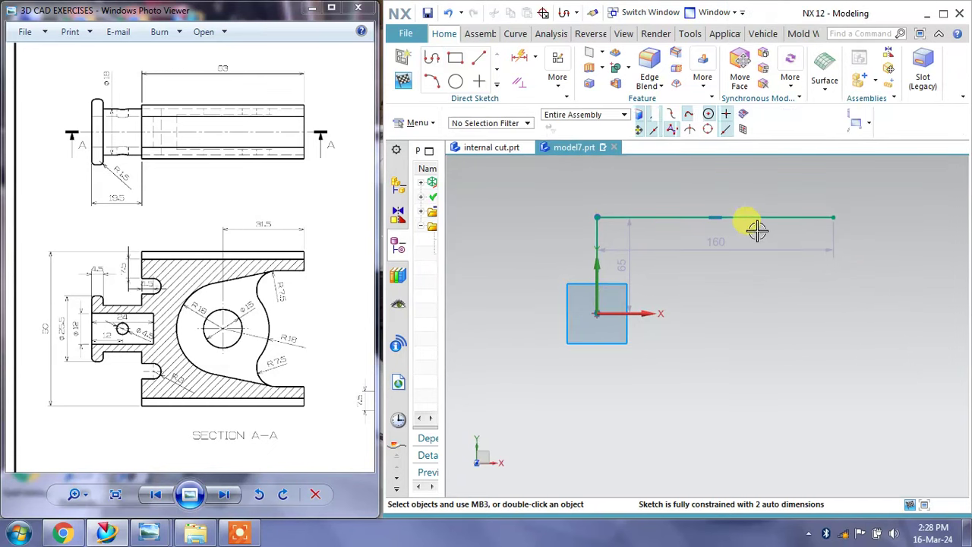
Change the horizontal line's length from 160 to 63
drag(757, 230, 712, 195)
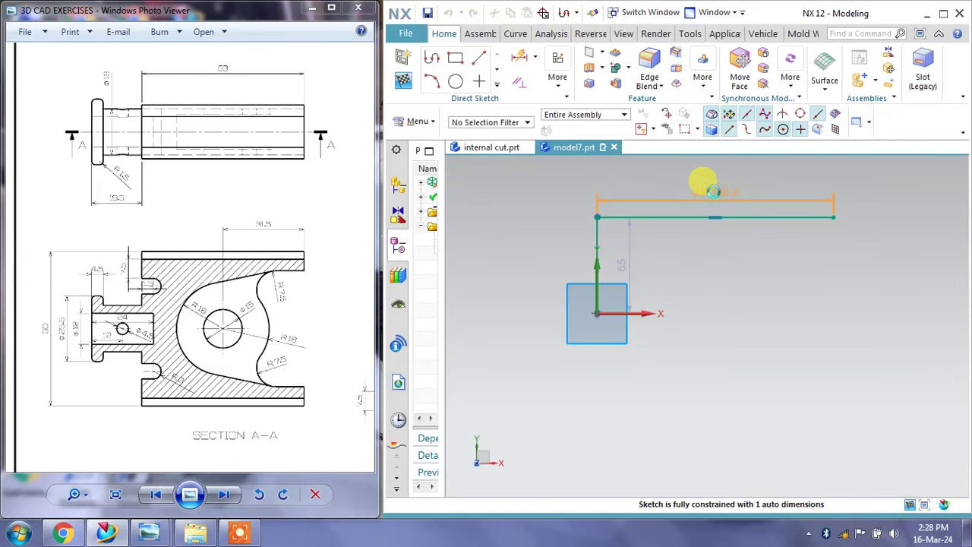
double_click(713, 191)
text(63)
key(Return)
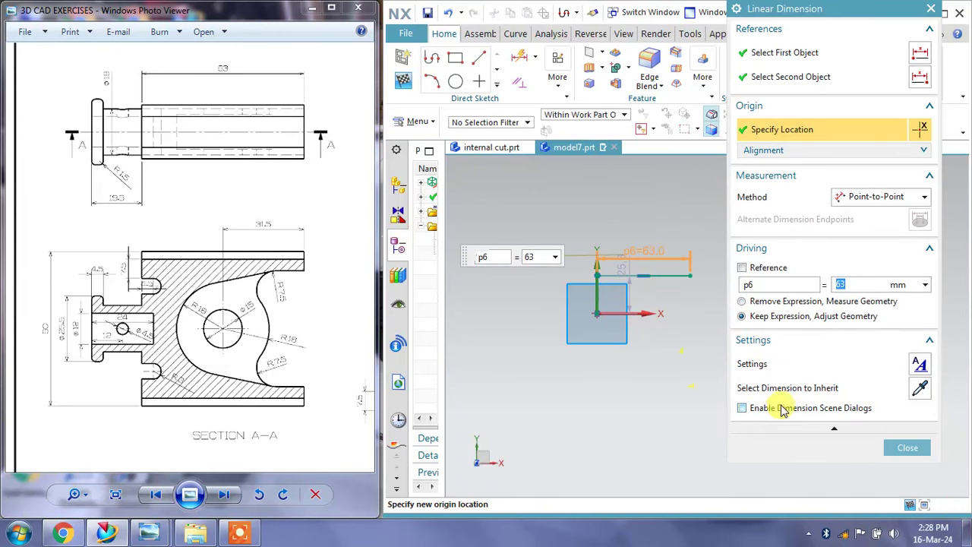
click(916, 449)
Place the vertical line's dimension to the left and set it to 30
scroll(194, 363, up, 1)
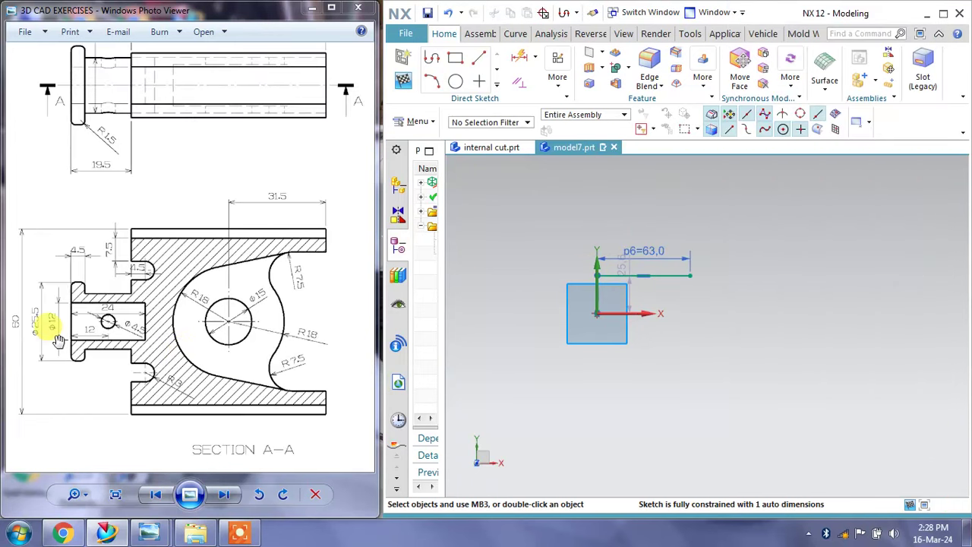
scroll(76, 332, up, 2)
scroll(86, 287, down, 3)
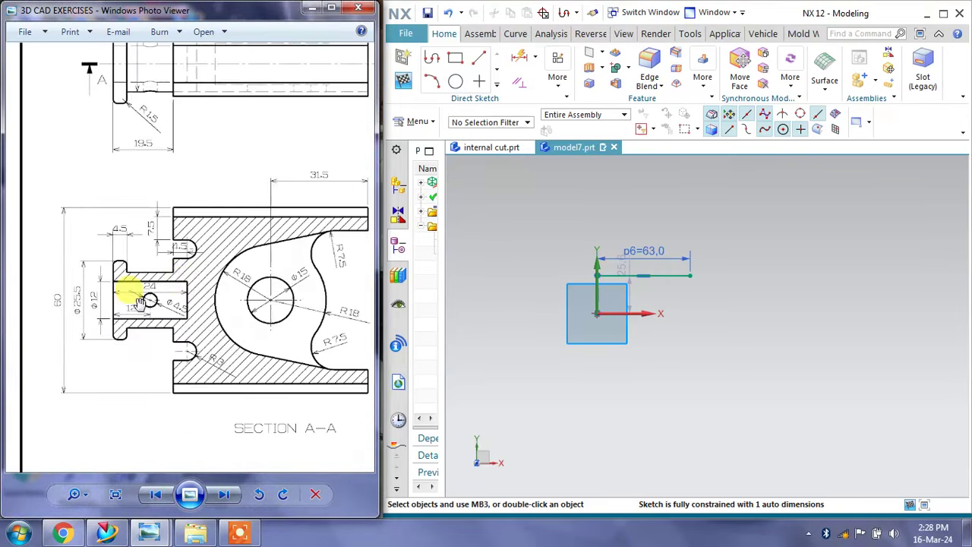
drag(135, 282, 195, 330)
scroll(266, 122, up, 3)
scroll(267, 131, down, 3)
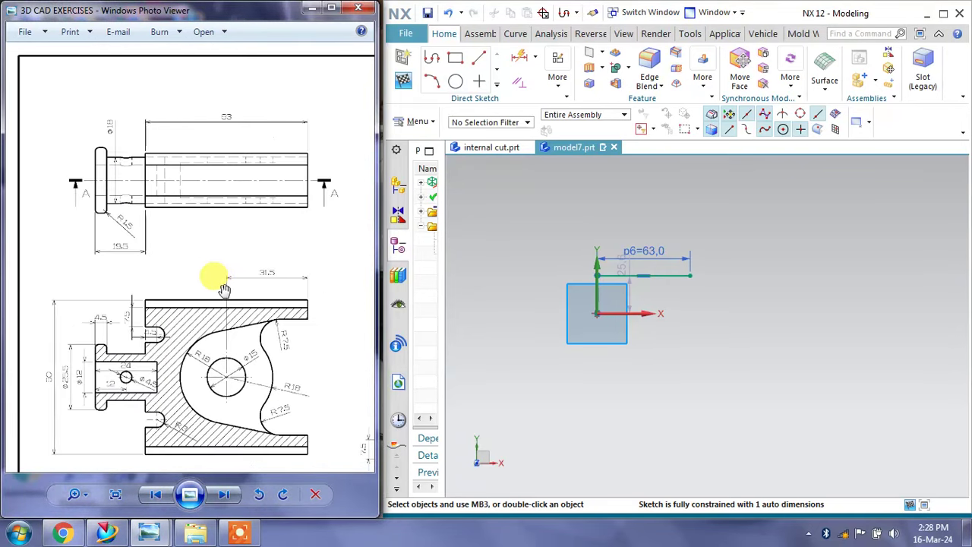
drag(213, 275, 184, 245)
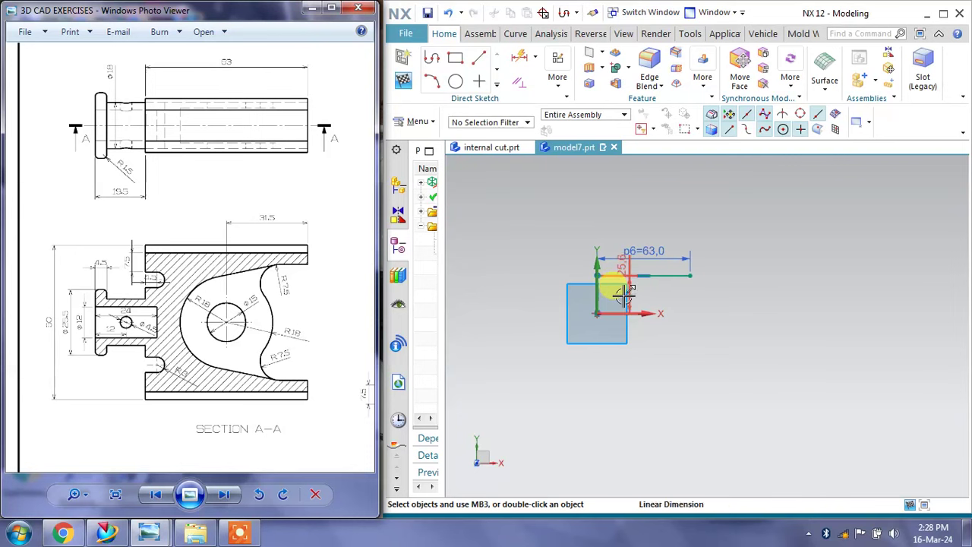
drag(616, 296, 560, 291)
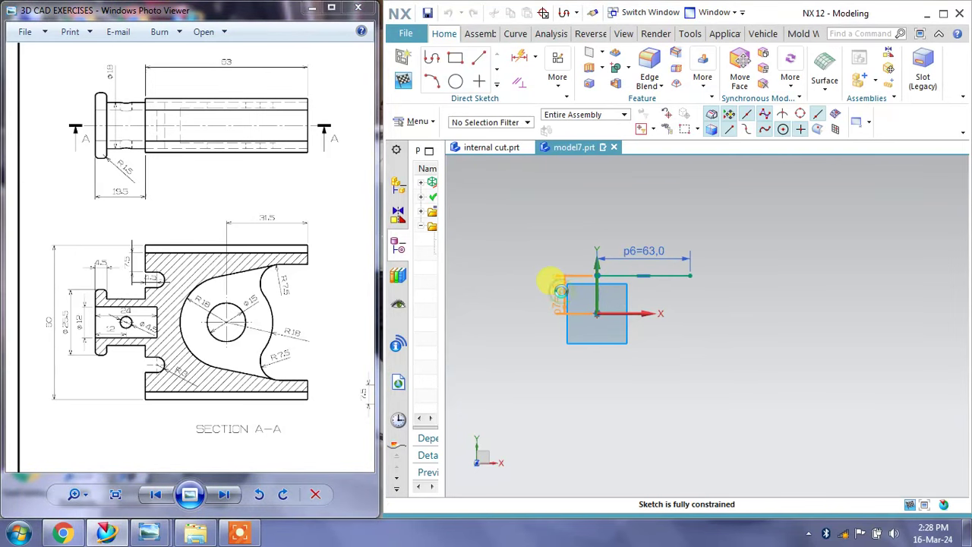
double_click(560, 291)
text(30)
key(Return)
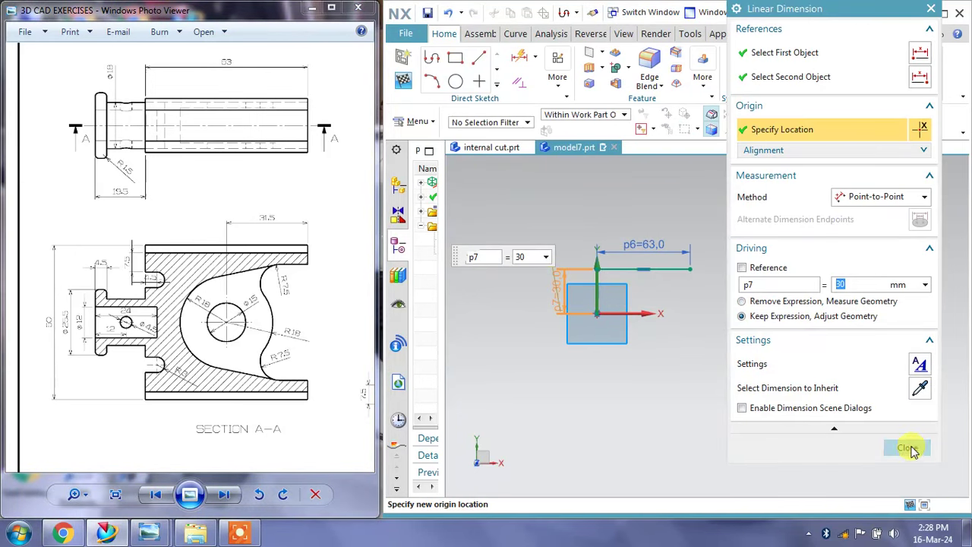
click(908, 448)
scroll(625, 291, up, 3)
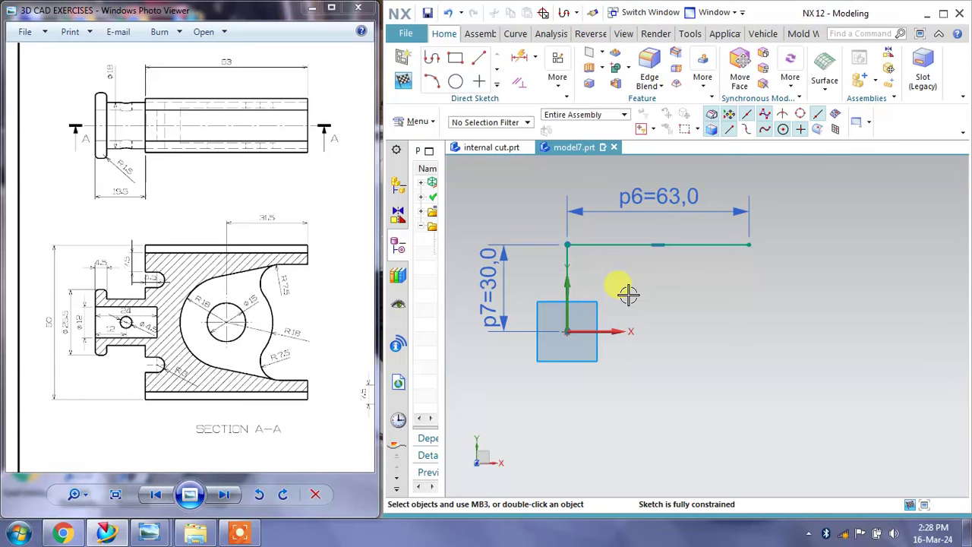
Draw a vertical line down from the horizontal line's end and close the profile at the origin
click(433, 61)
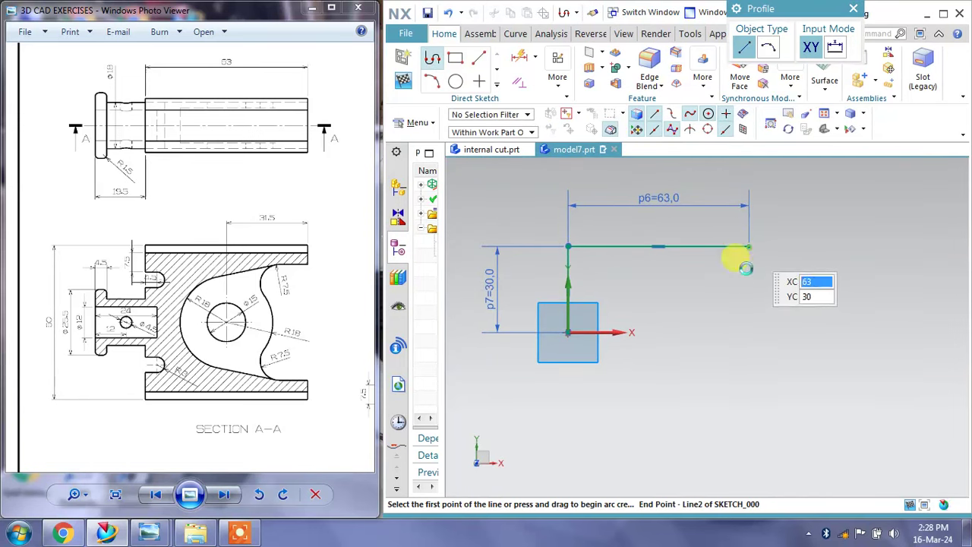
click(746, 267)
click(753, 374)
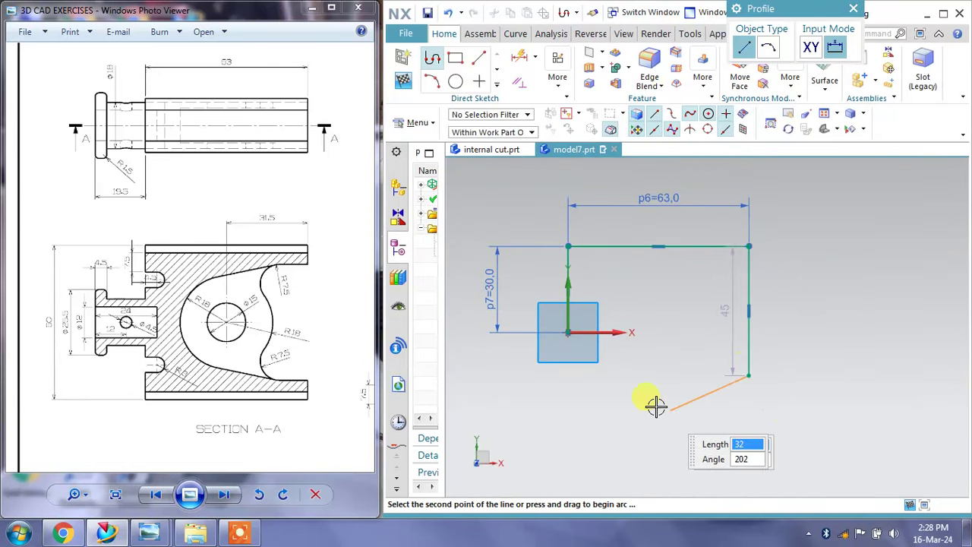
click(681, 307)
click(854, 9)
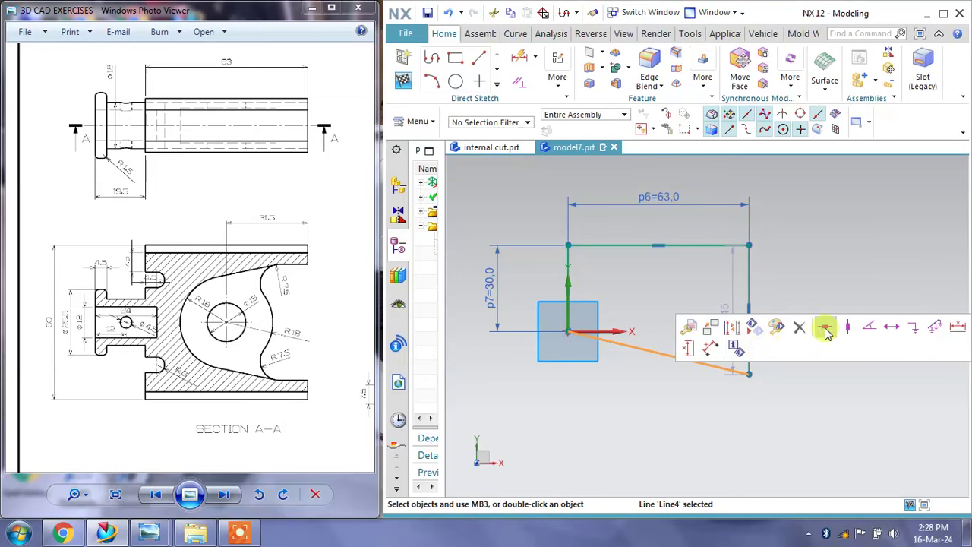
Constrain the bottom edge horizontal and convert it to a reference line
click(826, 331)
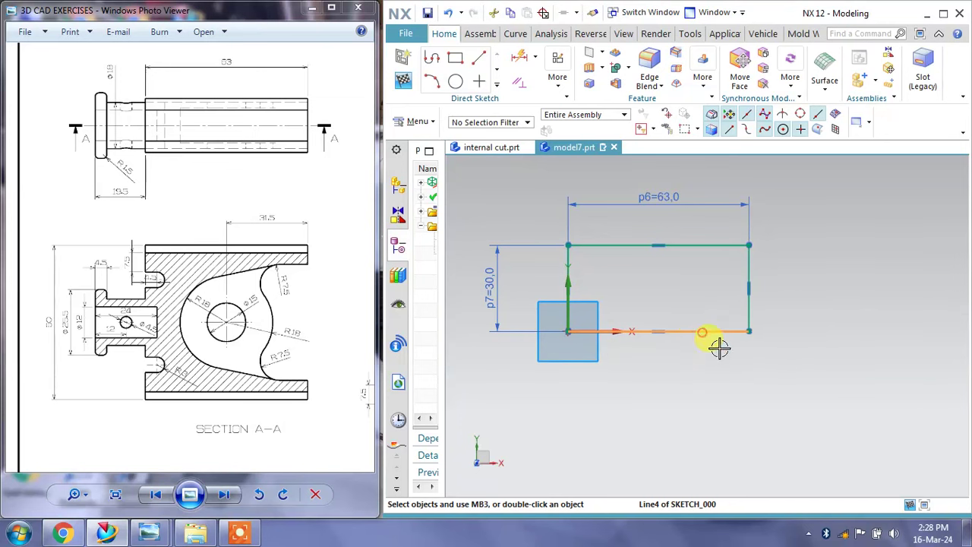
click(719, 347)
click(720, 350)
scroll(607, 266, up, 2)
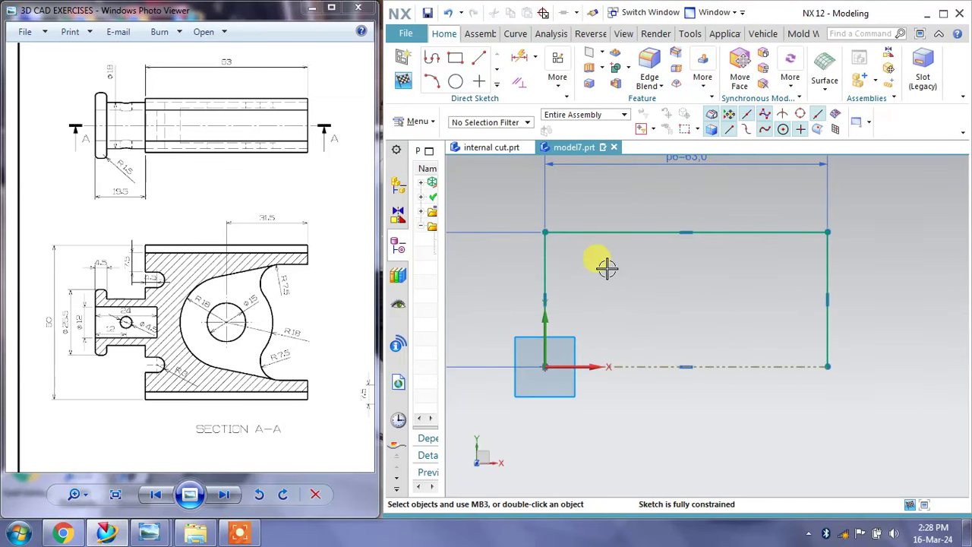
scroll(117, 285, up, 1)
scroll(124, 265, up, 1)
scroll(152, 256, up, 1)
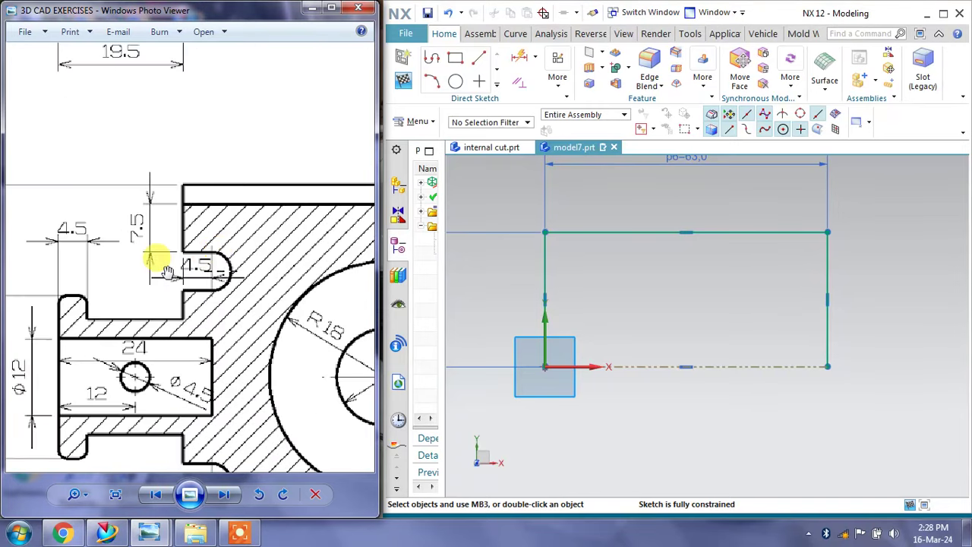
scroll(159, 263, up, 1)
Draw a Ø5.4 circle near the upper-left corner, then change its diameter to 6
click(456, 81)
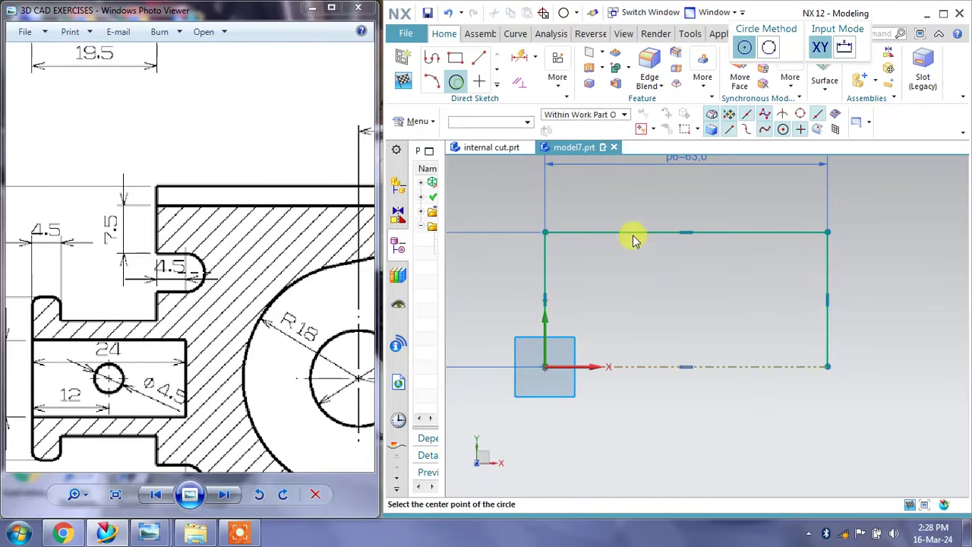
click(578, 284)
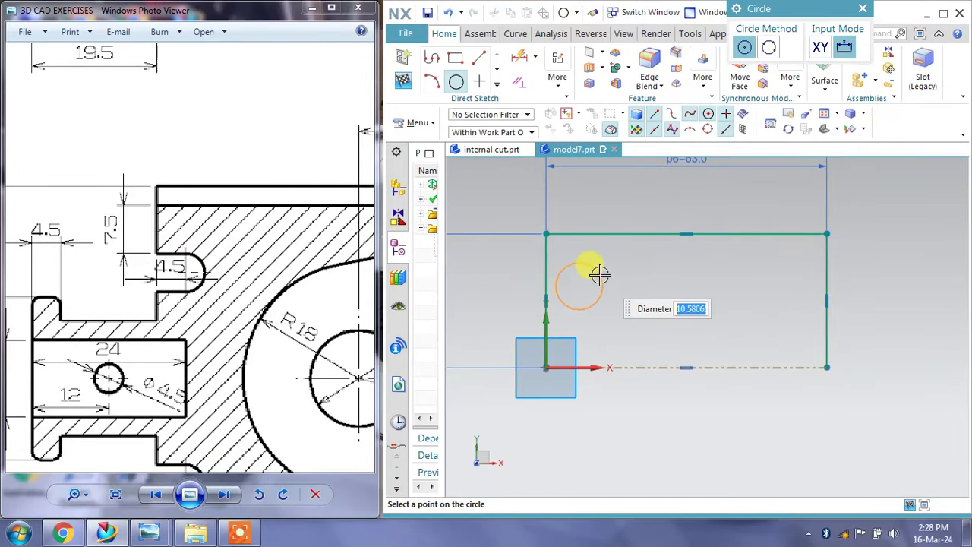
drag(238, 348, 239, 210)
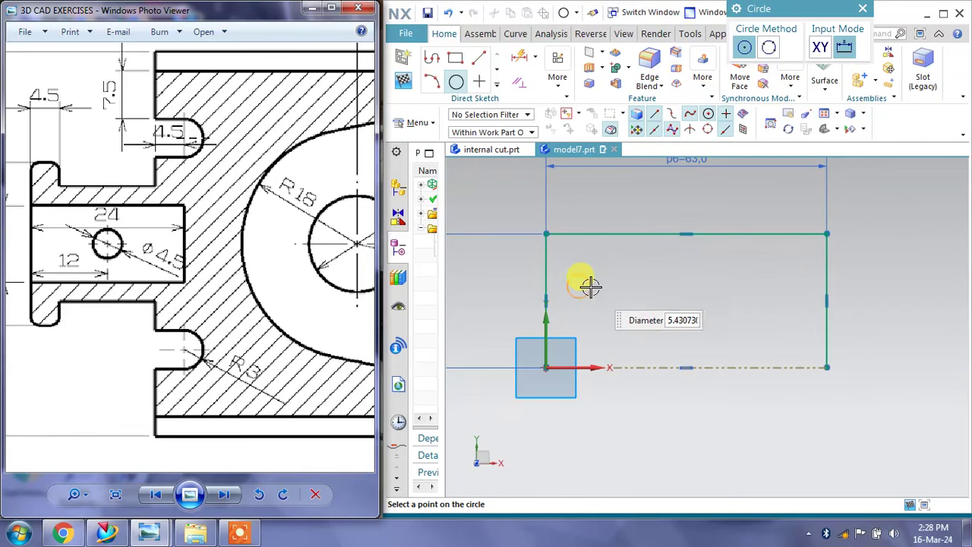
text(5.4)
key(Return)
click(862, 9)
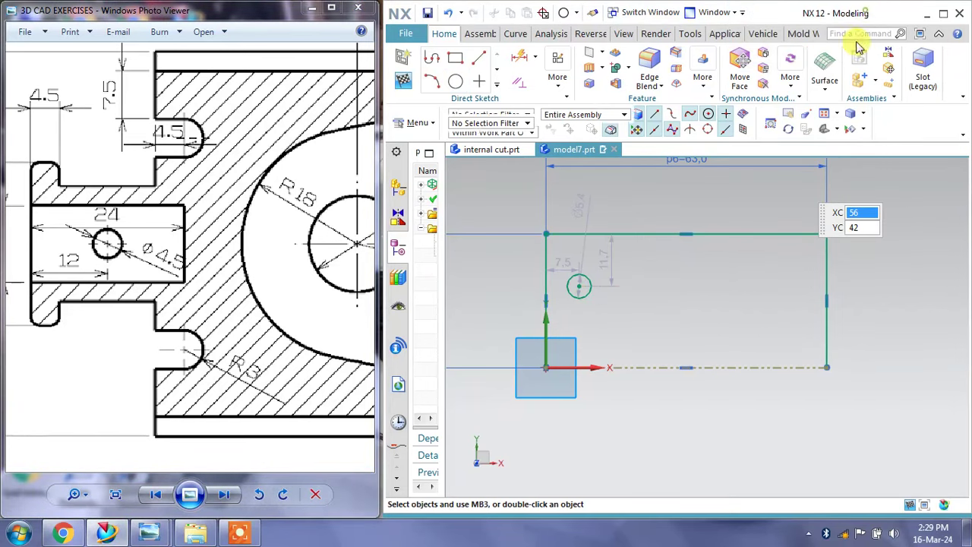
double_click(663, 290)
text(6)
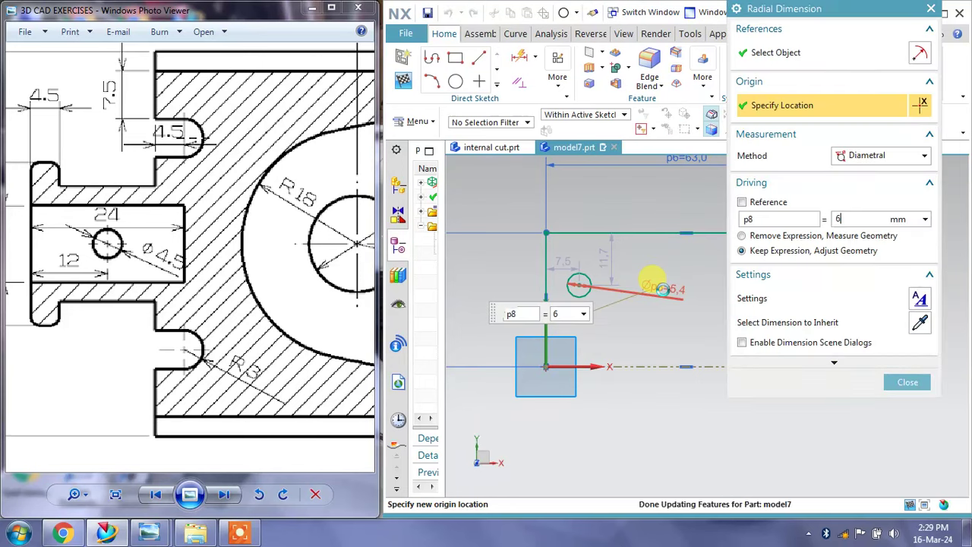
click(909, 382)
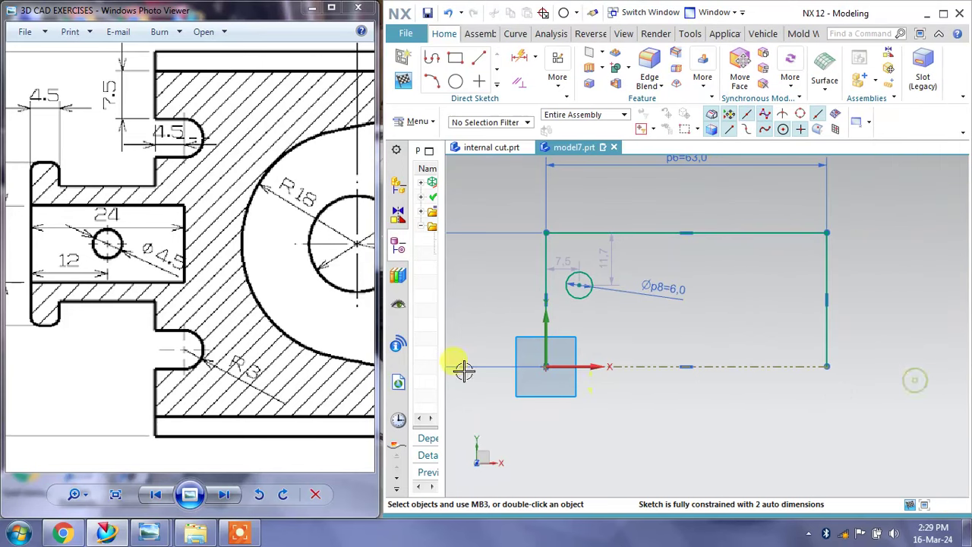
scroll(223, 288, down, 2)
Set the circle centre's distance from the top edge to 7.5+3 (10.5)
scroll(237, 183, down, 1)
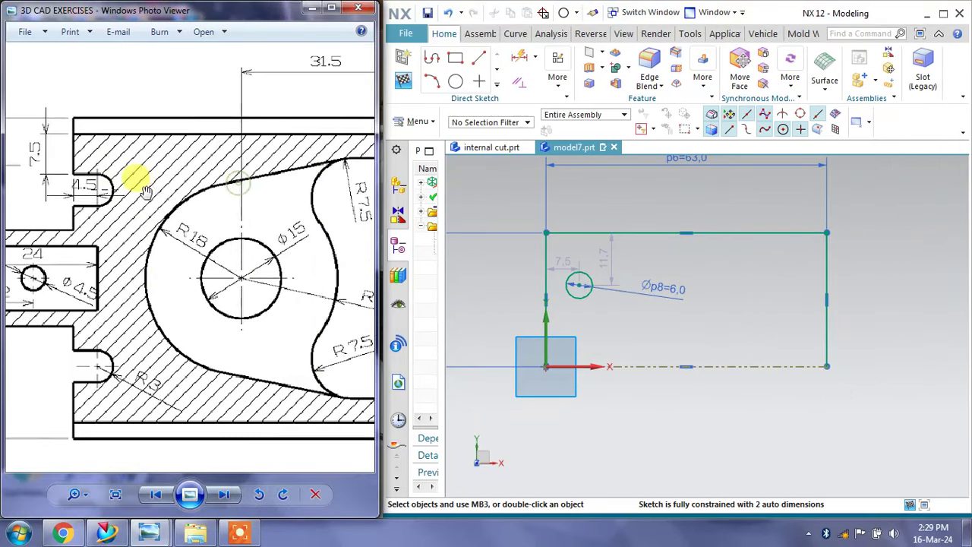
scroll(137, 178, down, 1)
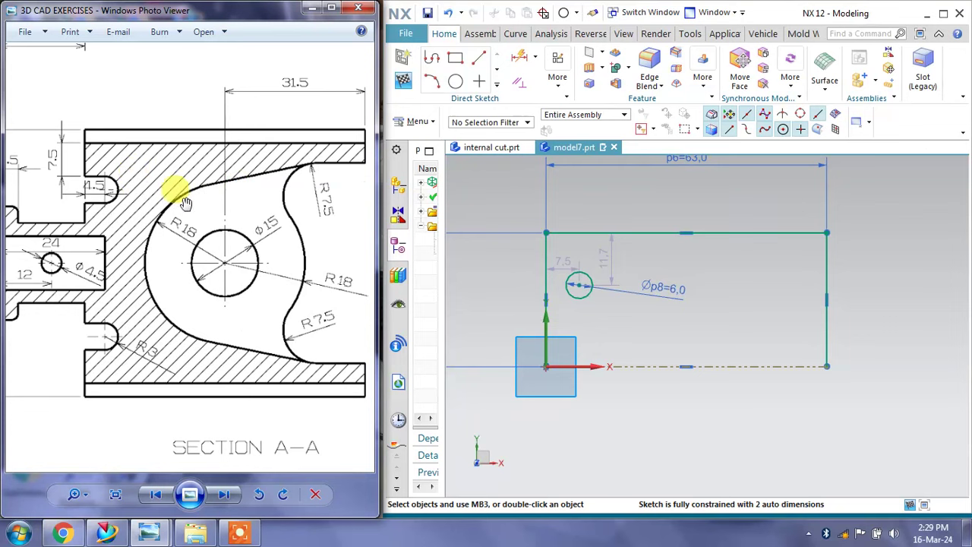
scroll(243, 201, right, 1)
scroll(200, 200, right, 1)
scroll(278, 199, right, 1)
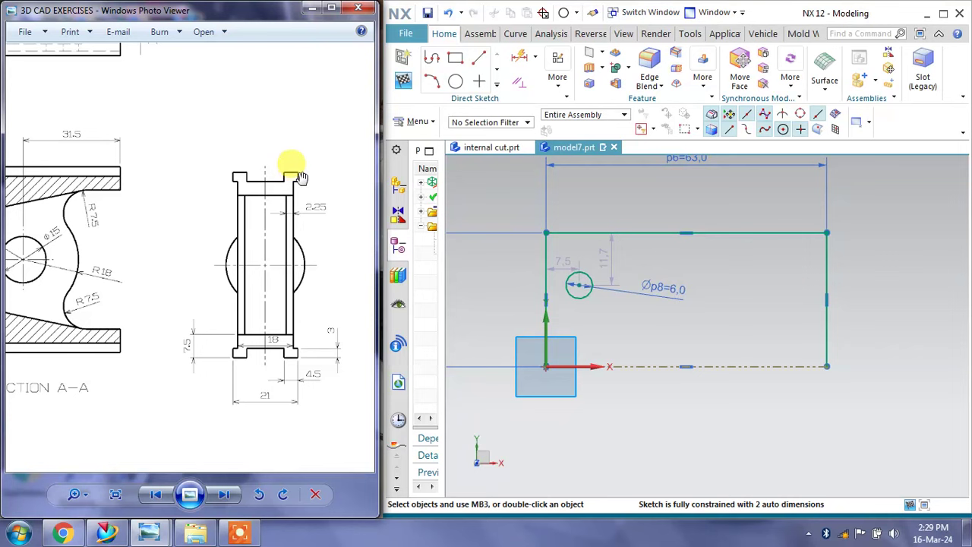
scroll(213, 211, left, 1)
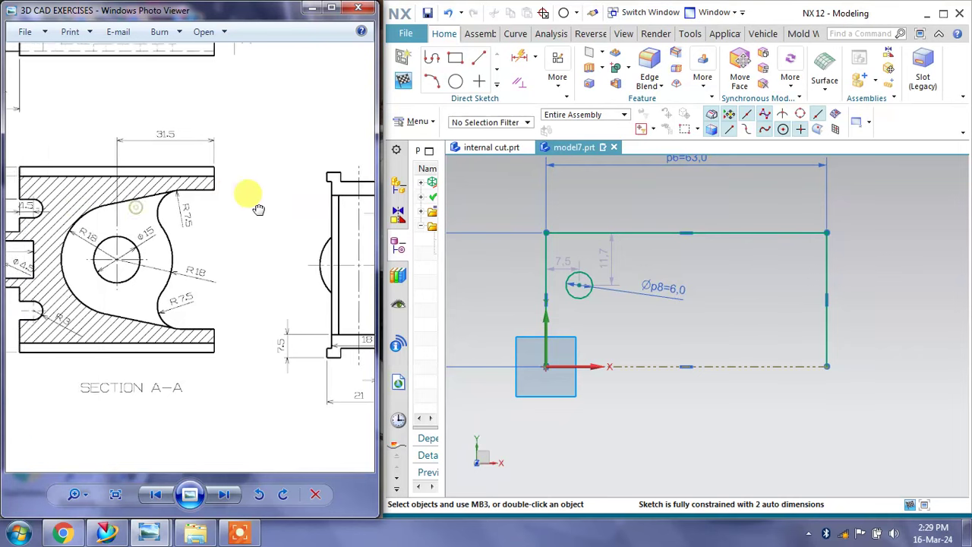
scroll(250, 207, left, 1)
scroll(92, 188, up, 1)
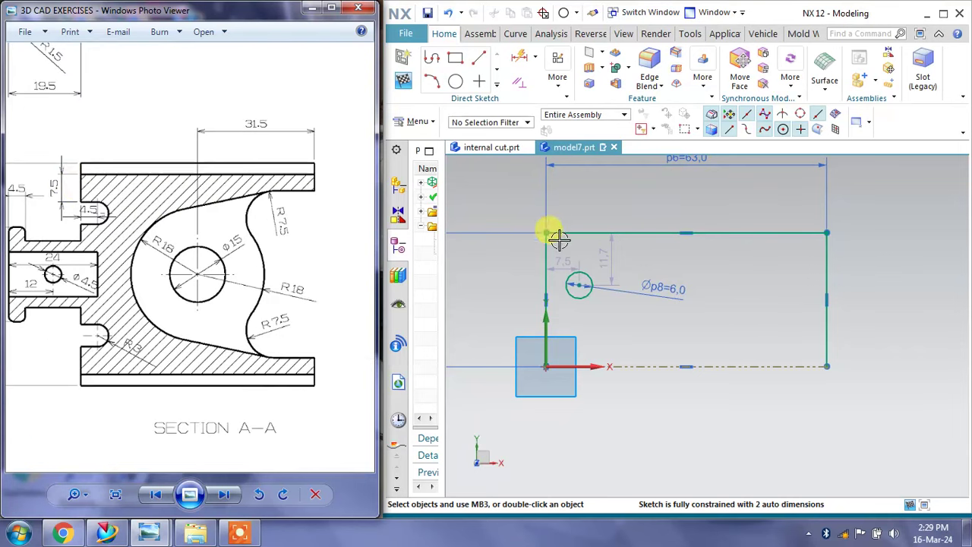
double_click(602, 258)
text(7.5+3)
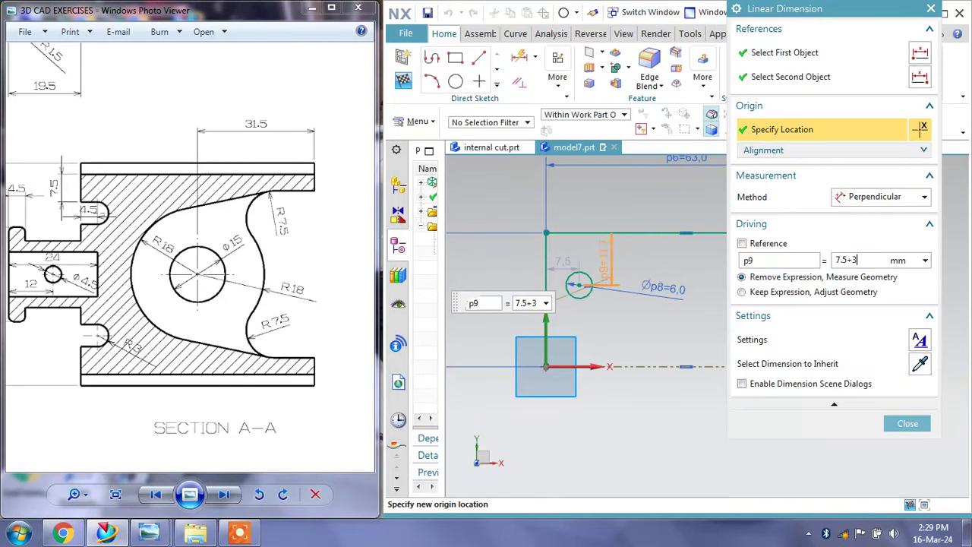
key(Return)
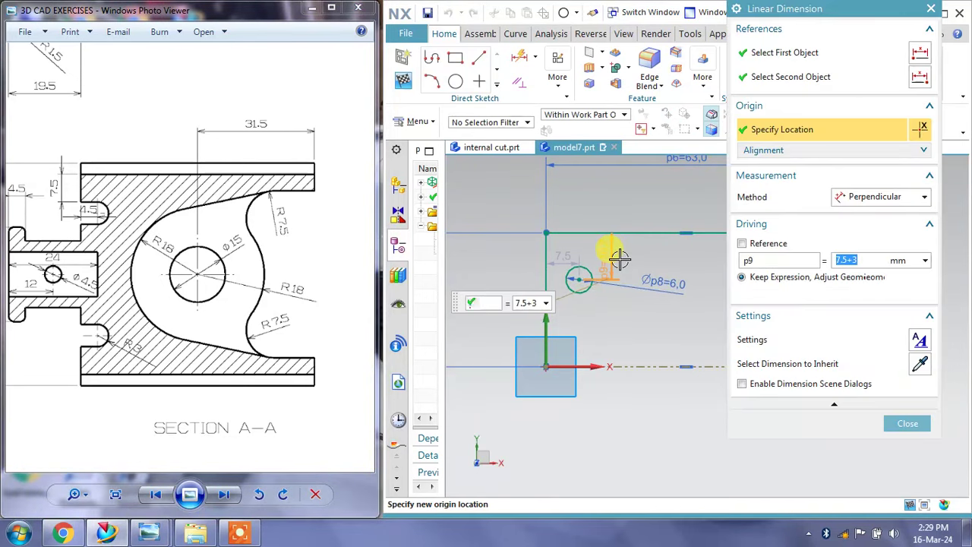
click(907, 423)
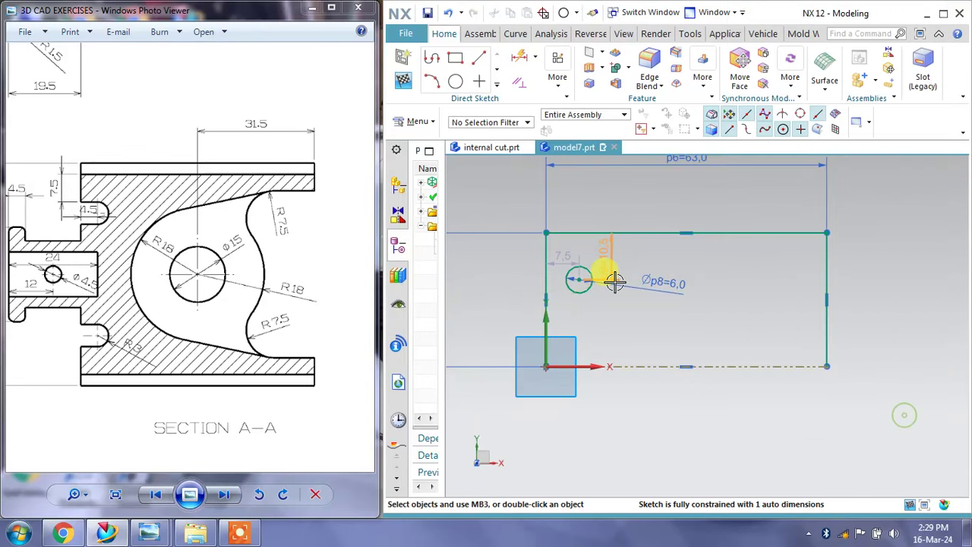
Set the circle centre's distance from the left edge to 4.5
scroll(566, 271, up, 3)
scroll(566, 272, up, 1)
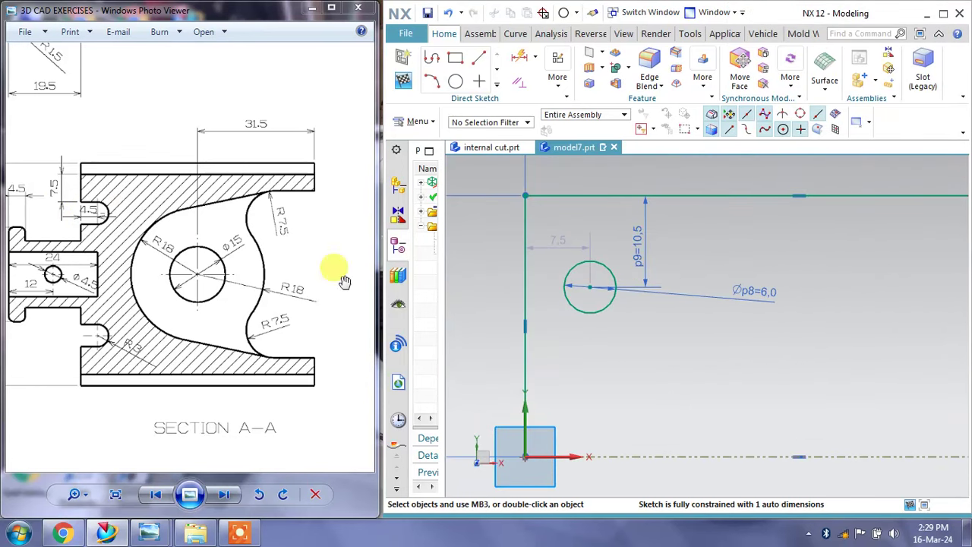
scroll(64, 216, up, 2)
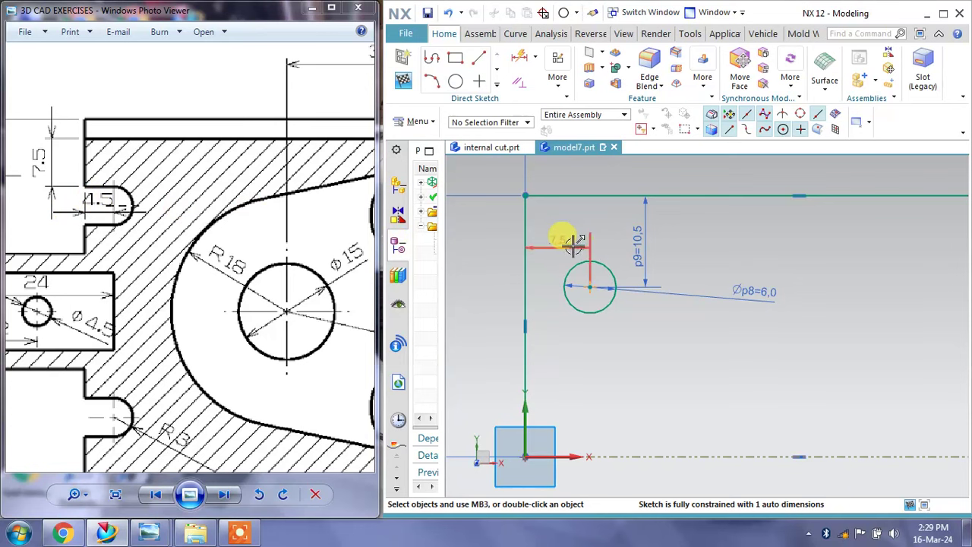
double_click(562, 240)
text(4.5)
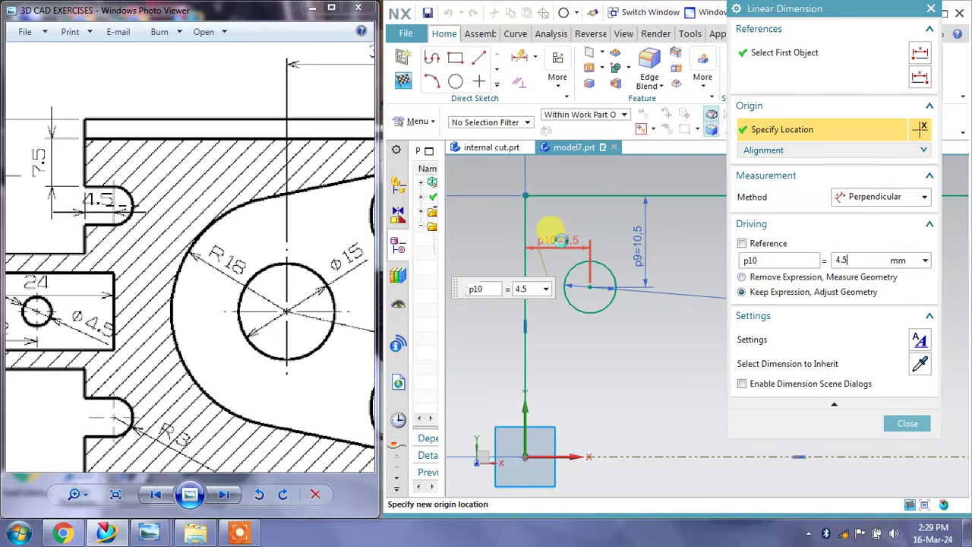
key(Return)
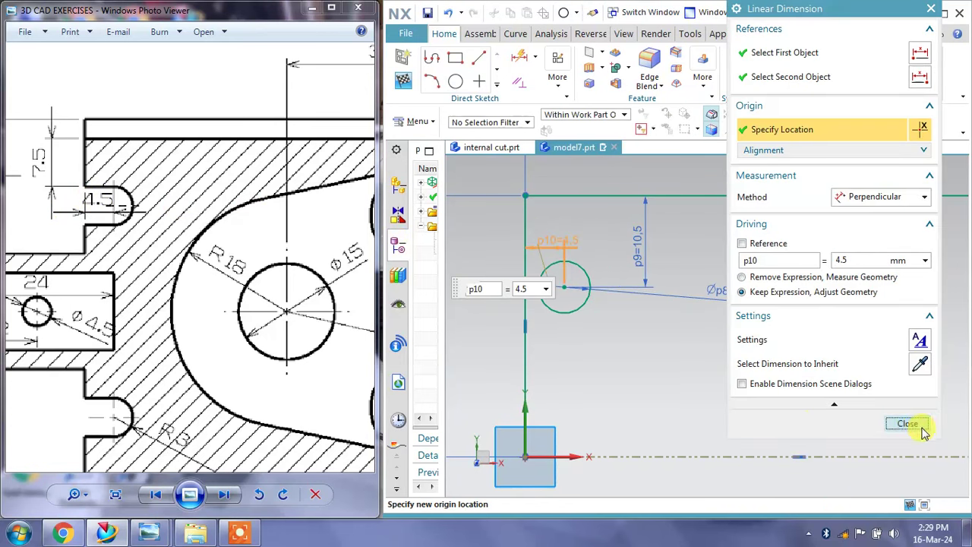
click(922, 427)
click(429, 70)
Draw two horizontal lines leftward from the circle's top and bottom, the upper 8.7 long
scroll(562, 251, up, 3)
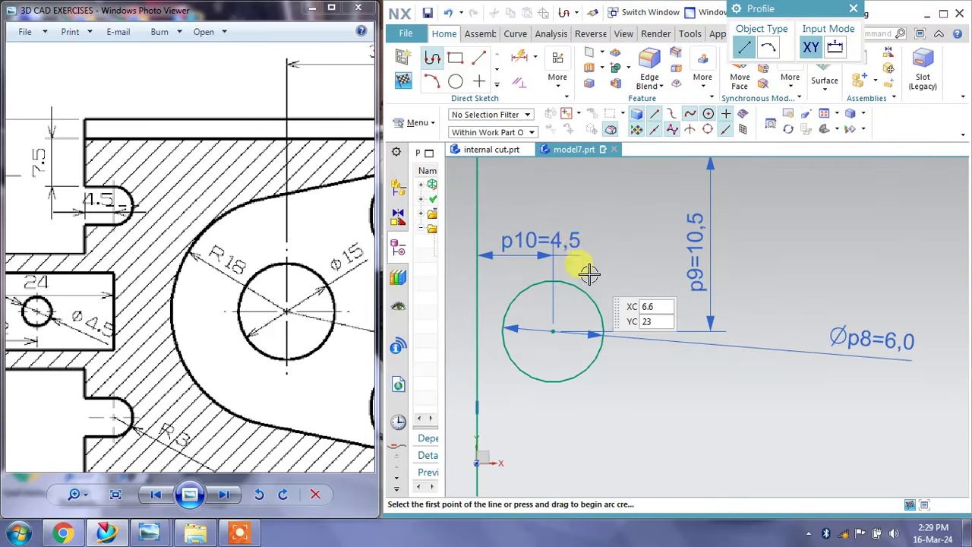
click(586, 298)
scroll(591, 273, down, 3)
text(8.7)
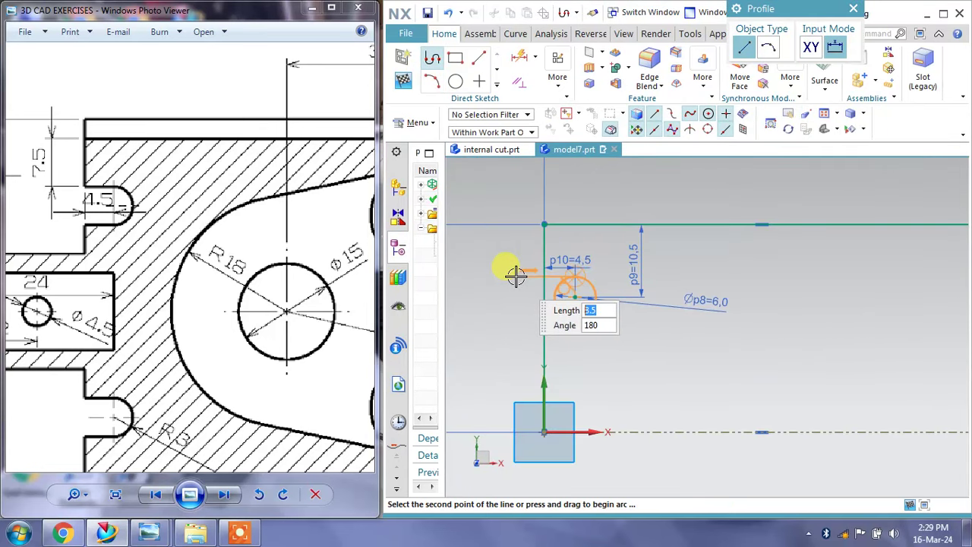
key(Return)
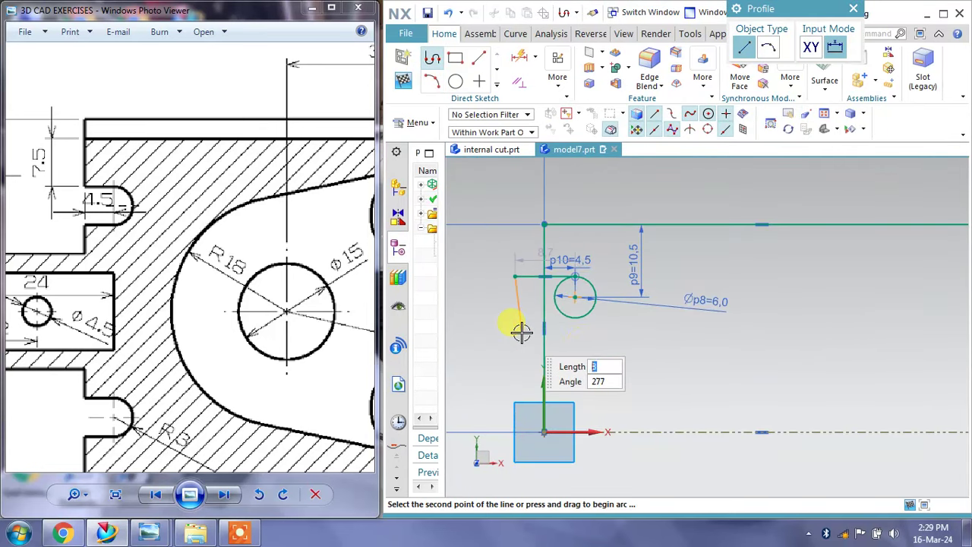
key(Escape)
key(z)
click(570, 325)
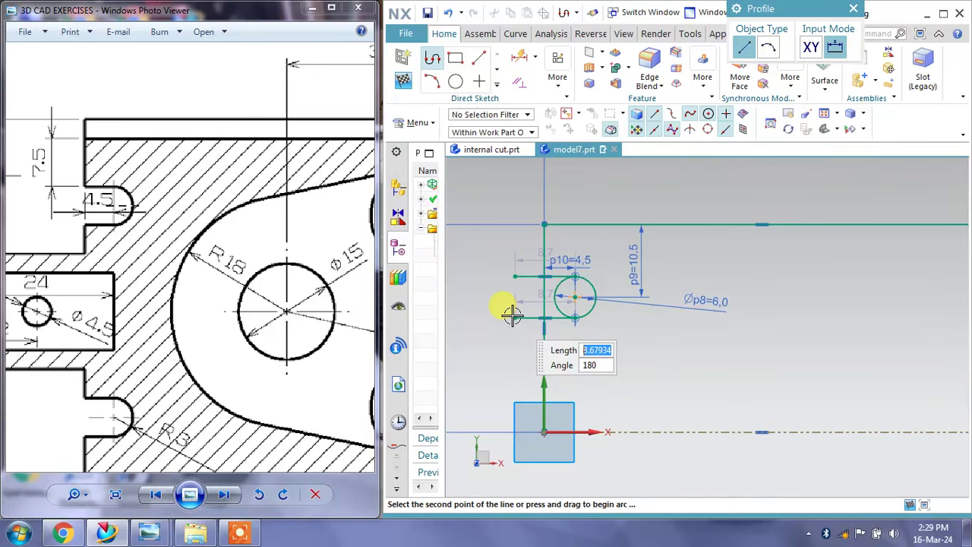
click(512, 315)
click(854, 10)
Quick Trim the line stubs, the edge segment between the lines, and the circle's left half
scroll(536, 316, up, 2)
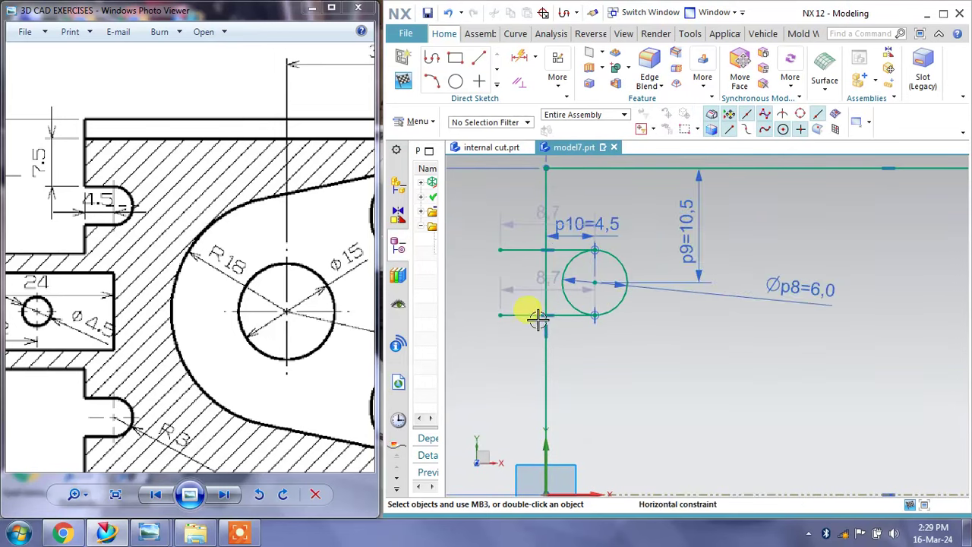
click(496, 85)
click(495, 107)
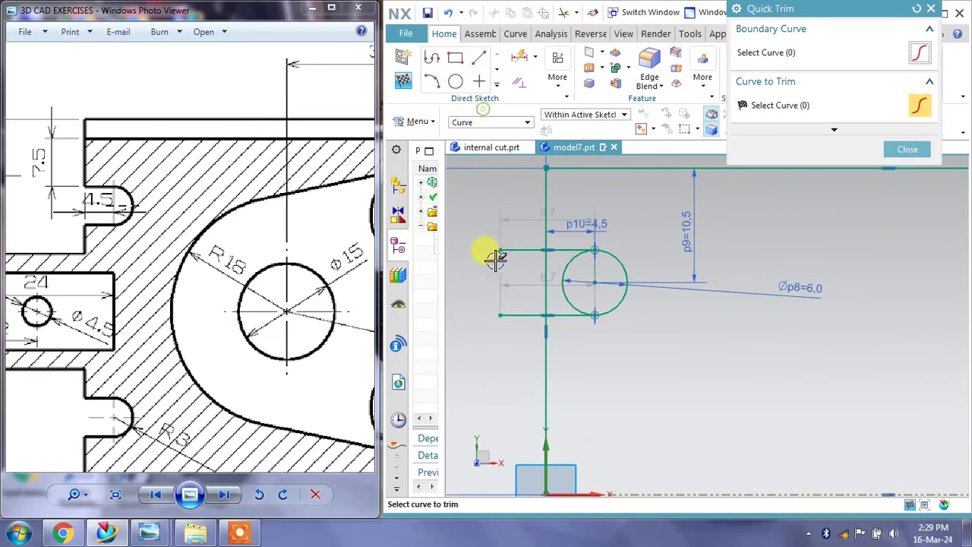
click(504, 249)
click(508, 314)
click(546, 294)
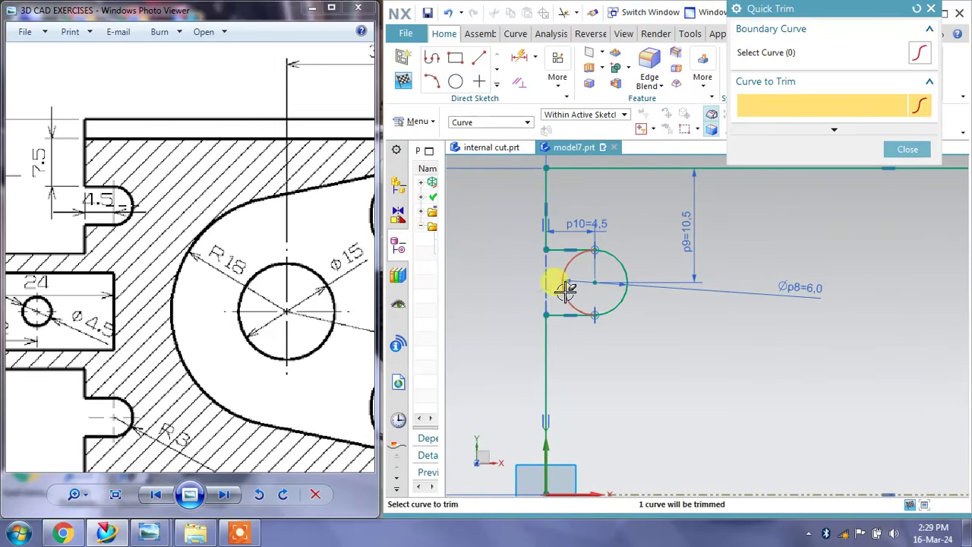
click(563, 282)
click(896, 150)
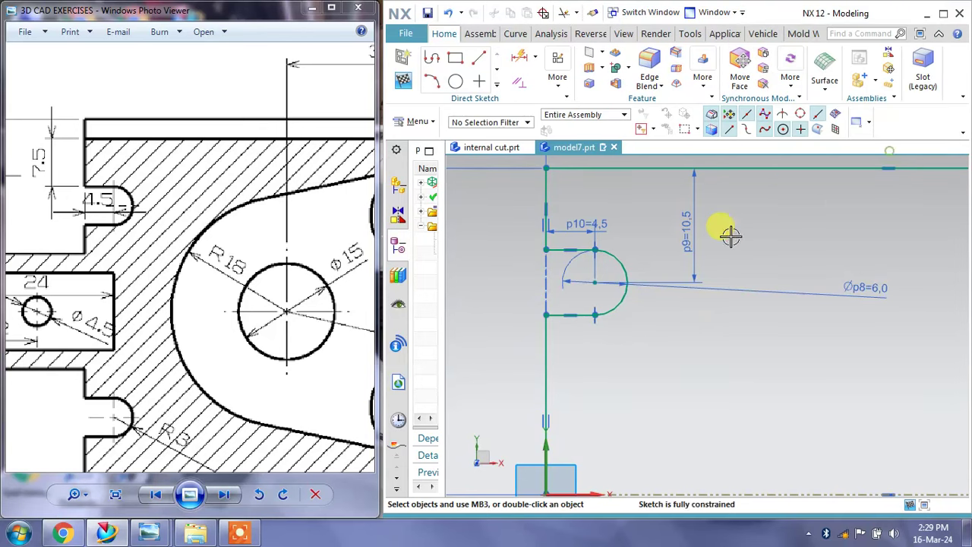
scroll(727, 238, down, 2)
scroll(679, 228, down, 2)
scroll(770, 256, down, 1)
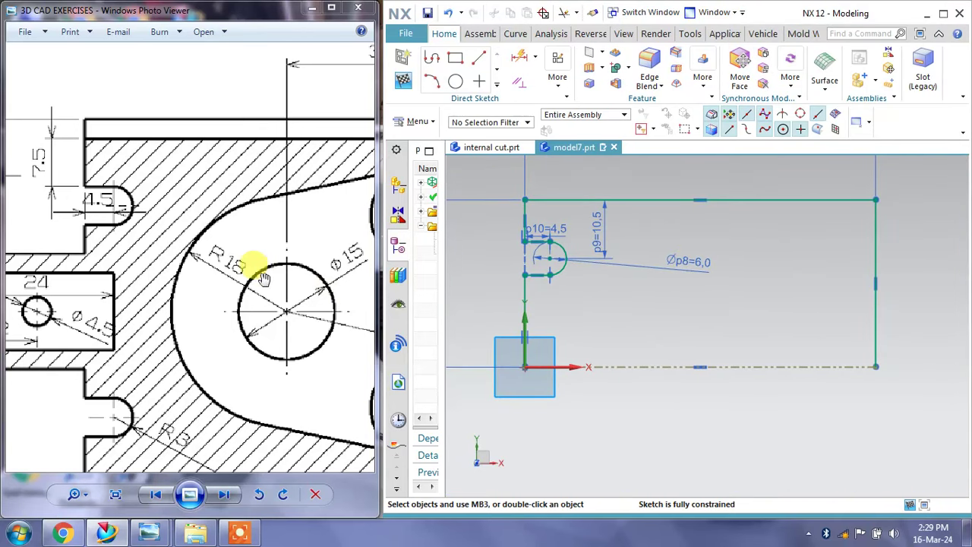
scroll(254, 267, down, 5)
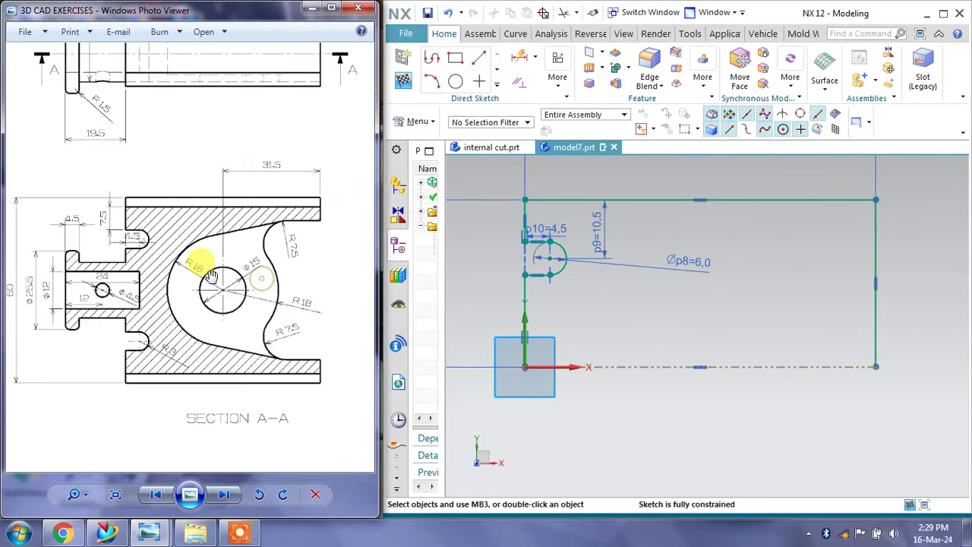
Try Mirror Curve with the connected-curves rule on the outline, then cancel it
click(495, 87)
click(434, 191)
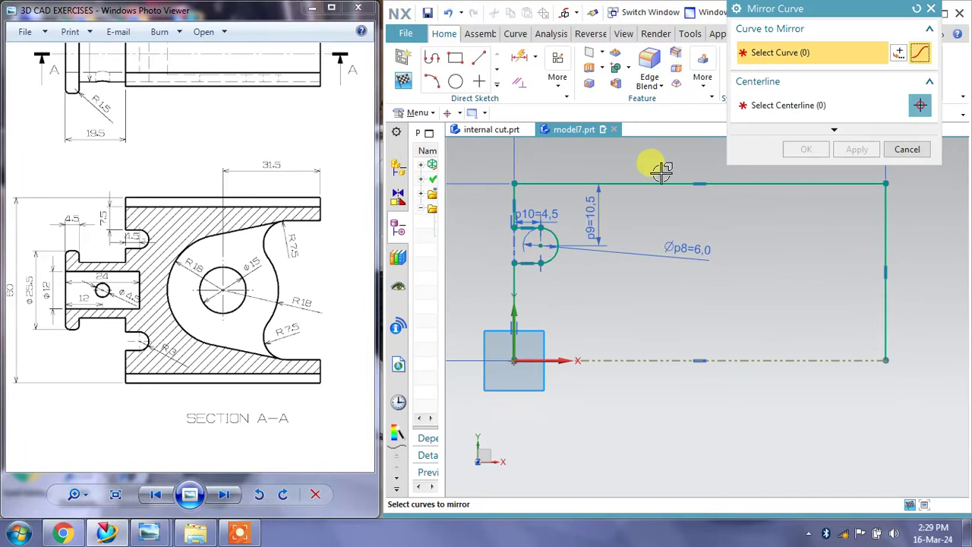
click(459, 112)
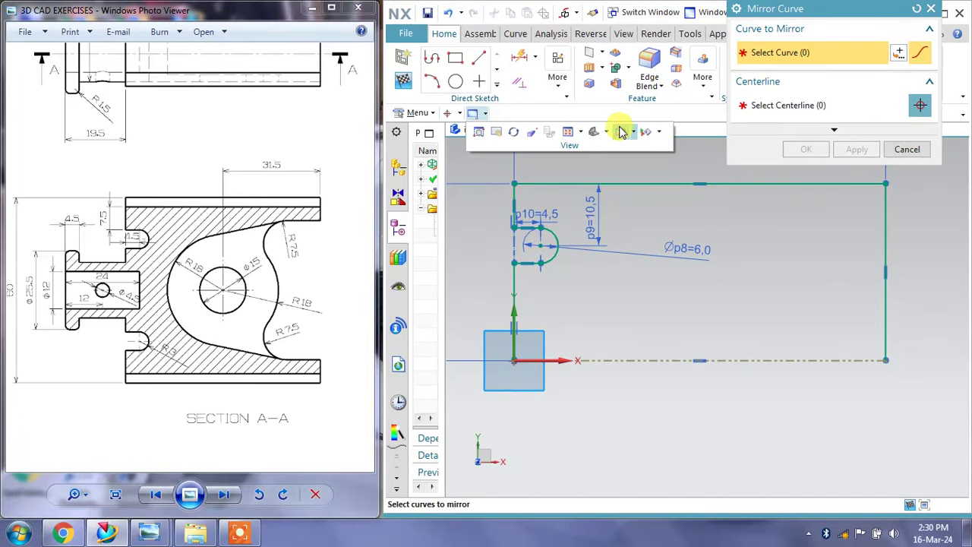
click(461, 116)
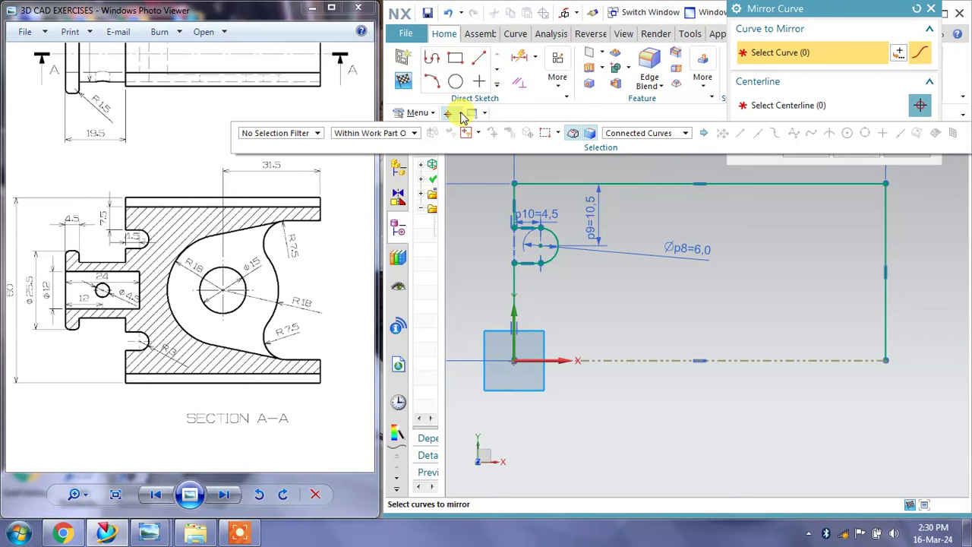
click(644, 135)
click(644, 135)
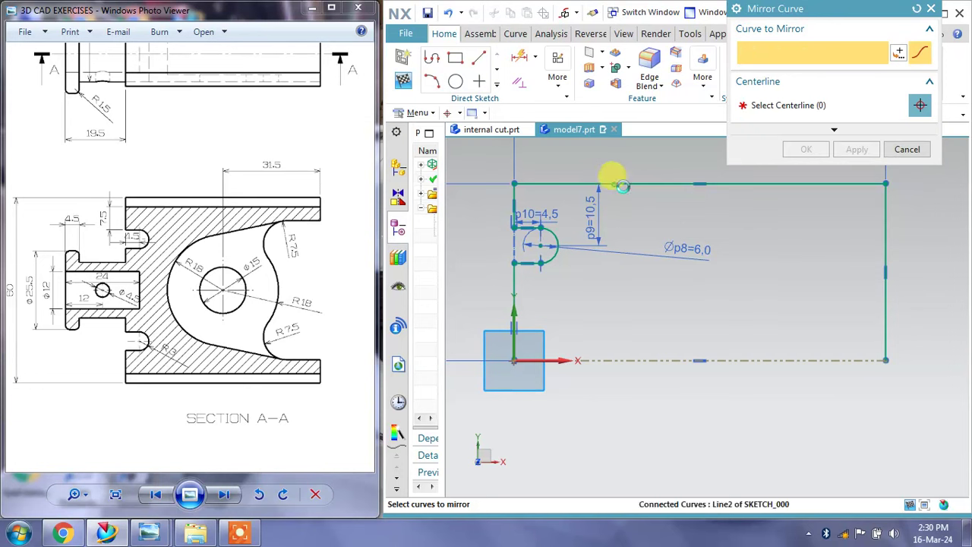
click(612, 183)
click(781, 110)
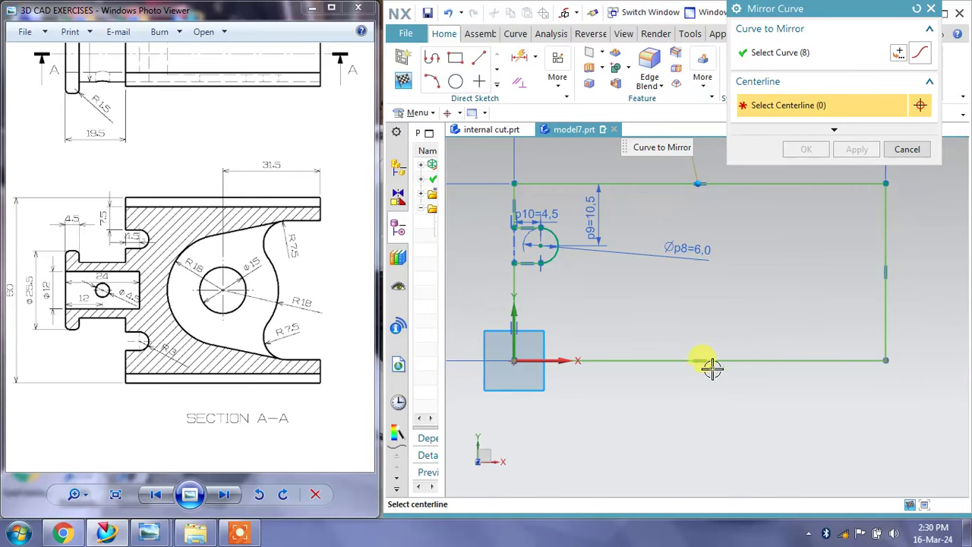
click(906, 150)
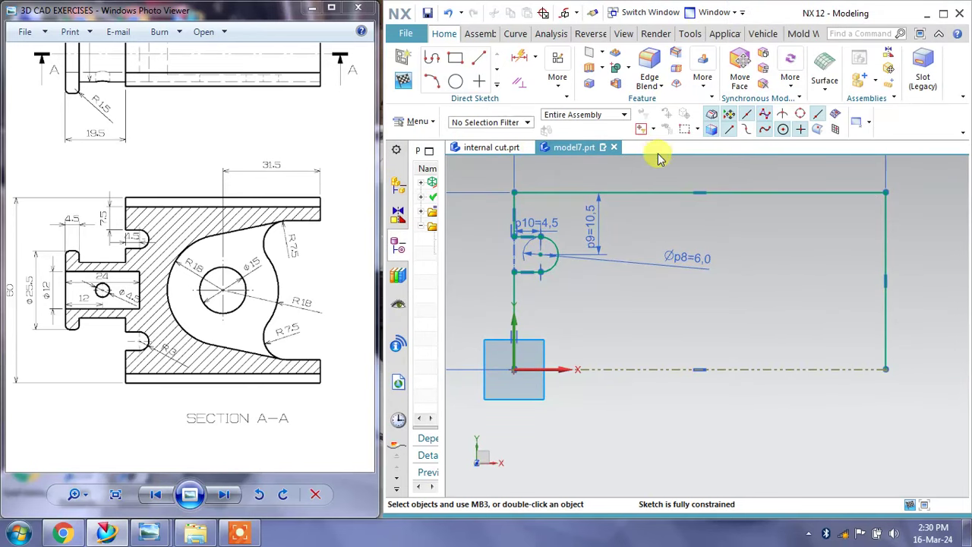
Restart Mirror Curve with the Single Curve rule and select the upper outline and slot curves
click(564, 15)
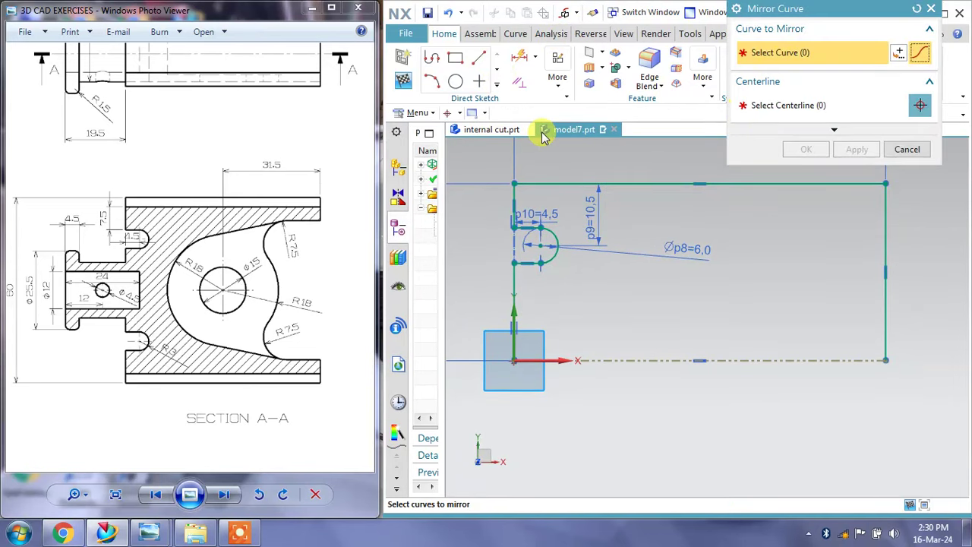
click(449, 114)
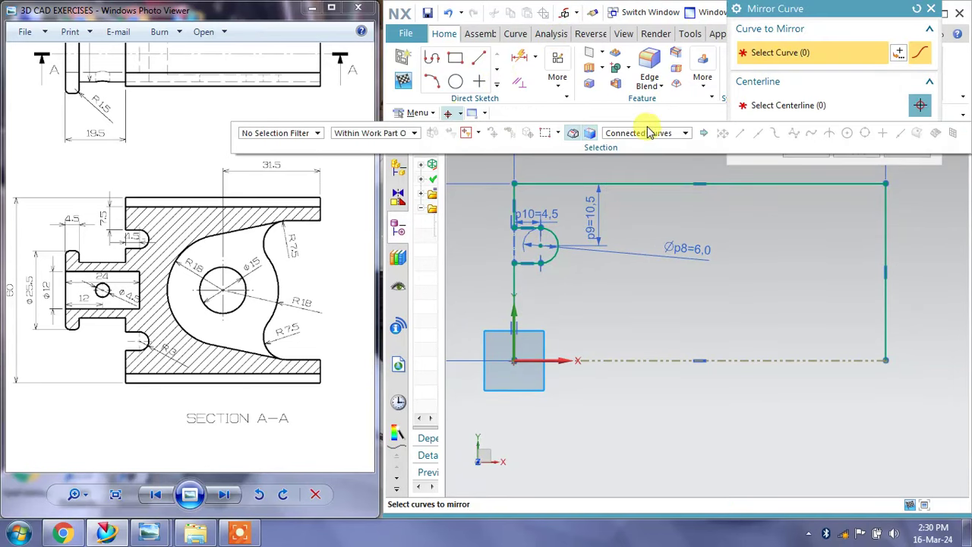
click(645, 133)
click(714, 133)
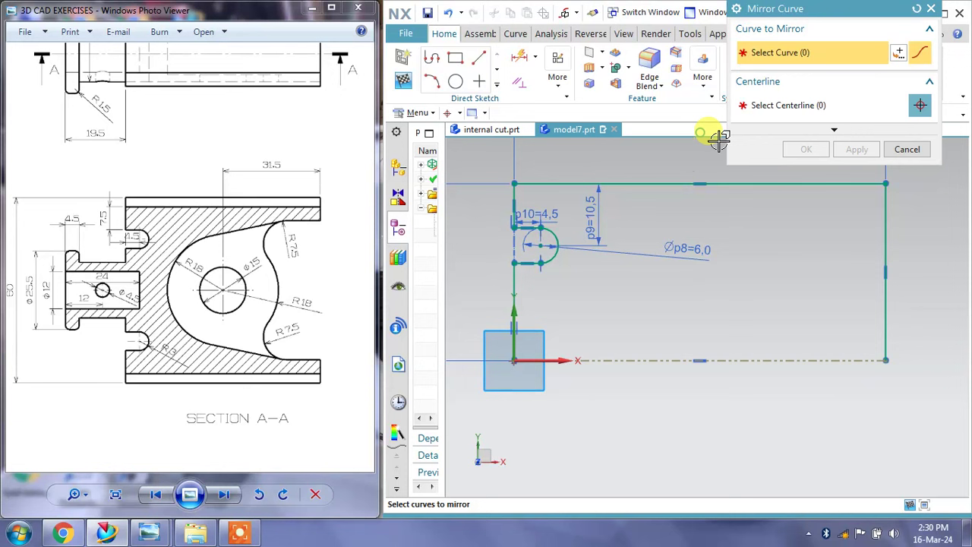
click(629, 183)
click(886, 211)
click(514, 194)
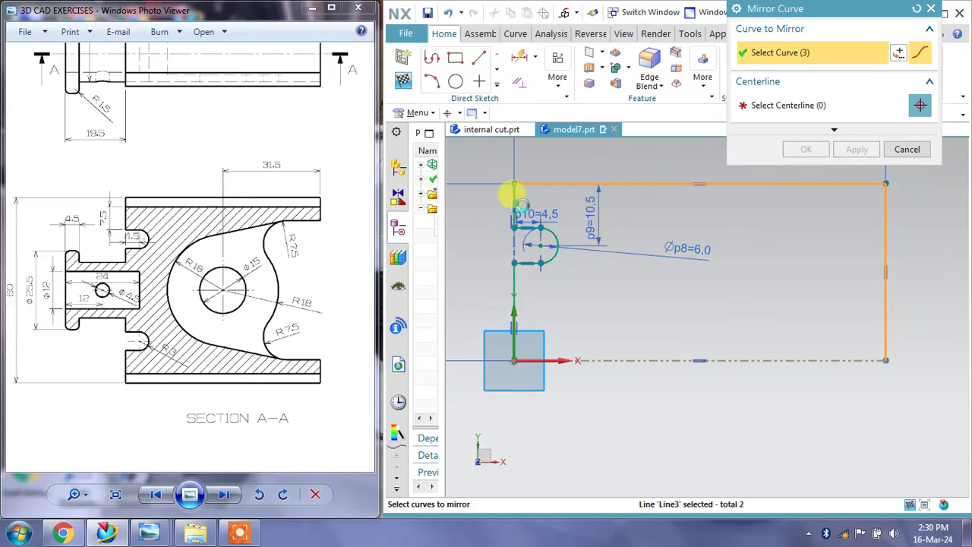
click(539, 226)
click(553, 241)
click(515, 280)
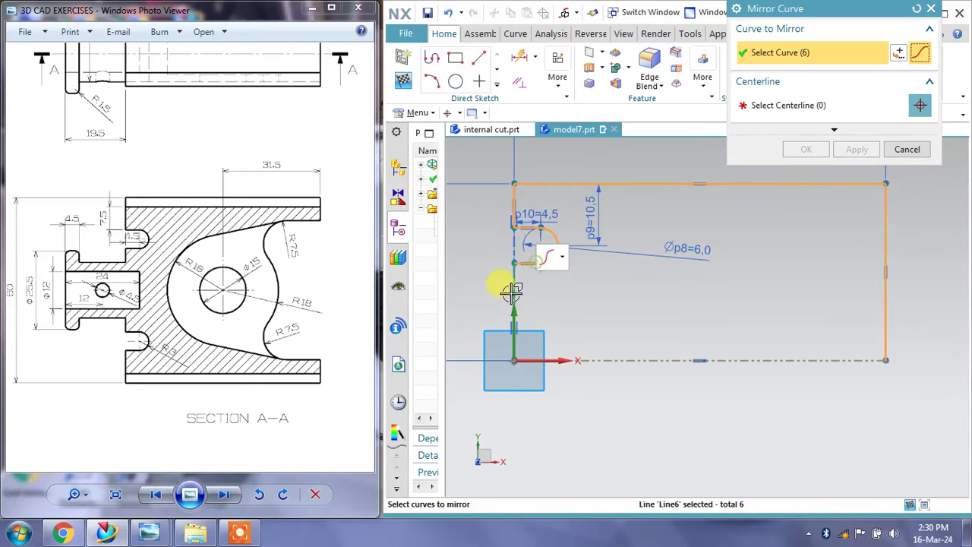
click(514, 296)
Mirror the selected curves about the X axis and finish the sketch
click(790, 105)
click(763, 357)
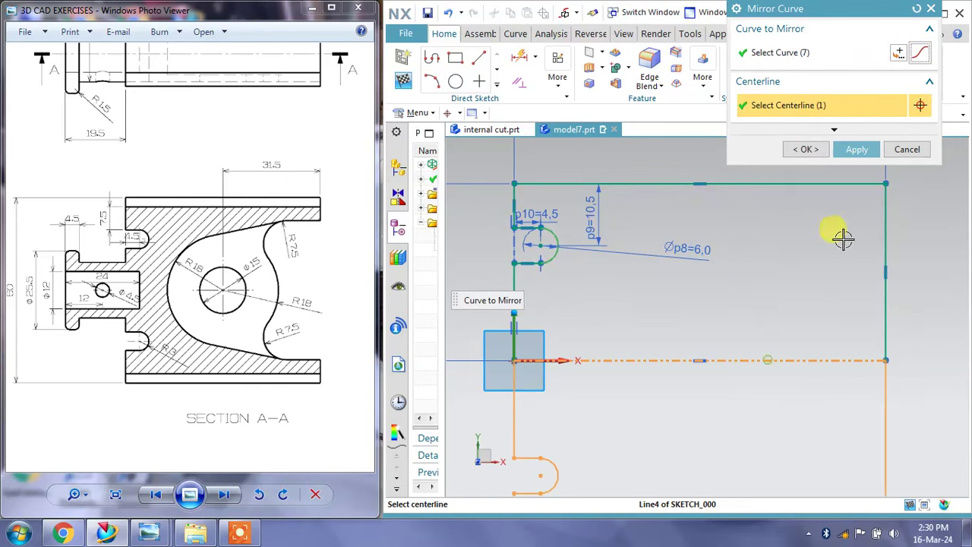
click(856, 148)
click(907, 148)
scroll(759, 183, up, 3)
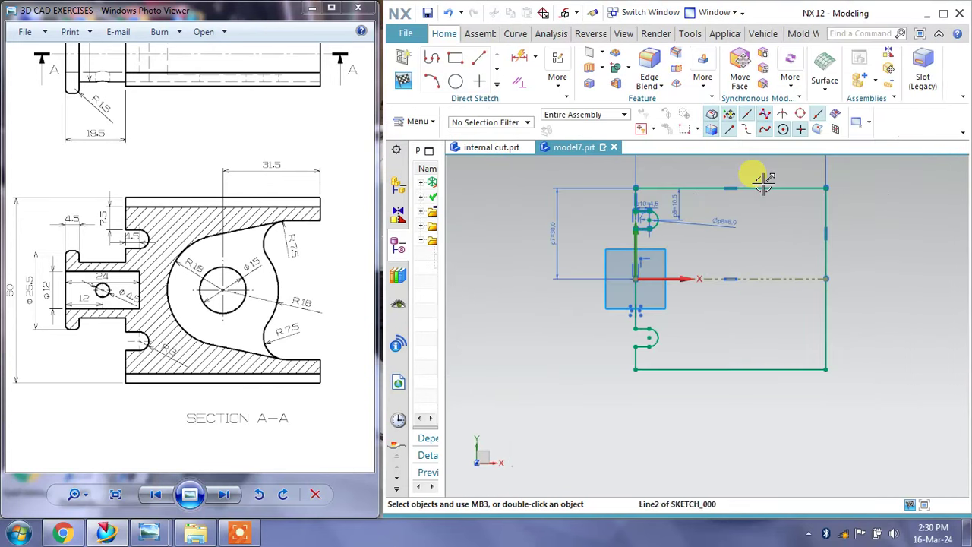
scroll(228, 255, down, 1)
scroll(202, 256, down, 1)
scroll(278, 386, up, 1)
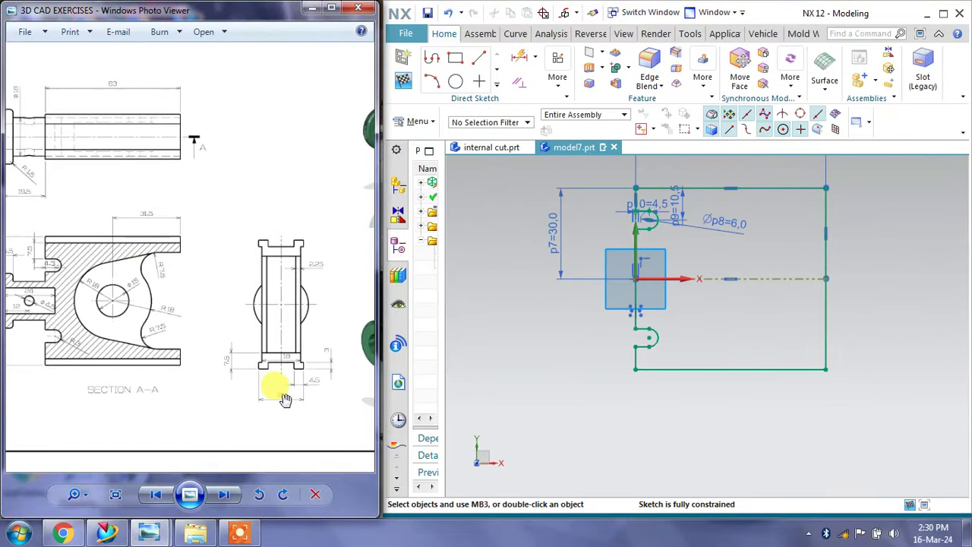
scroll(285, 410, up, 2)
scroll(281, 388, up, 1)
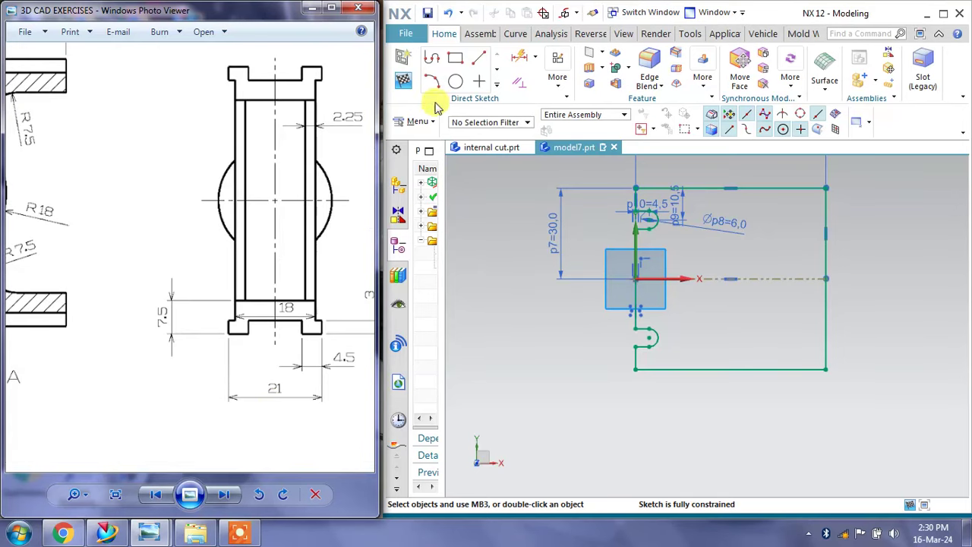
click(404, 82)
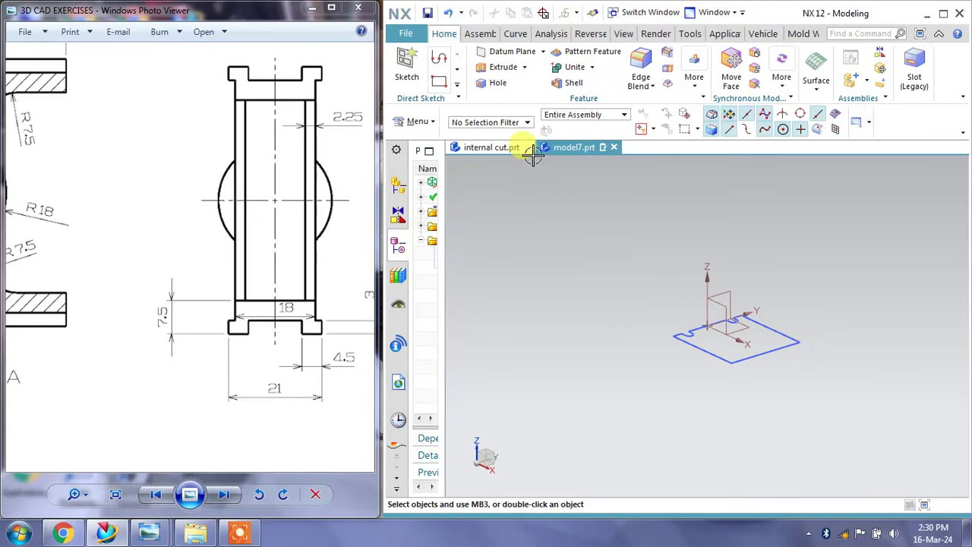
Extrude the closed sketch 9 mm symmetrically to both sides into a solid slotted block
click(505, 70)
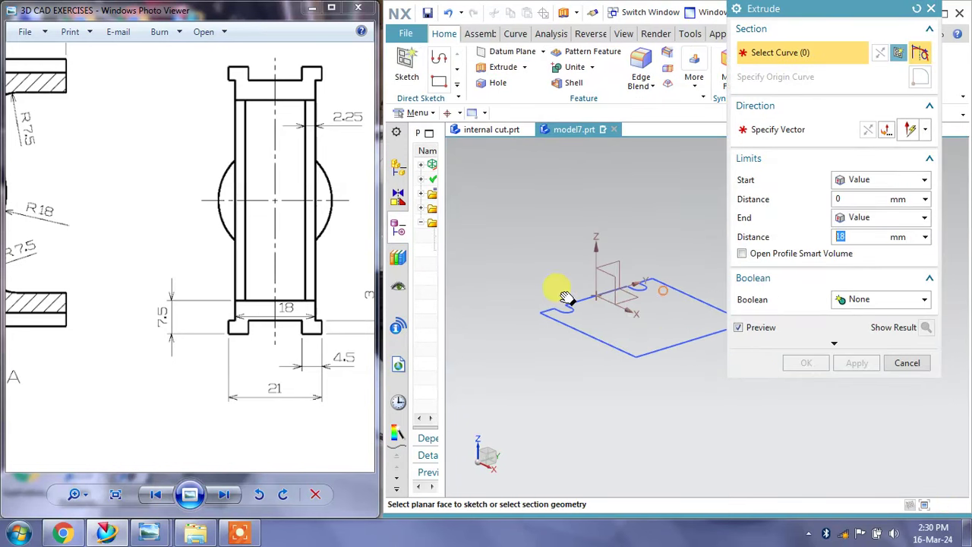
click(619, 324)
click(841, 237)
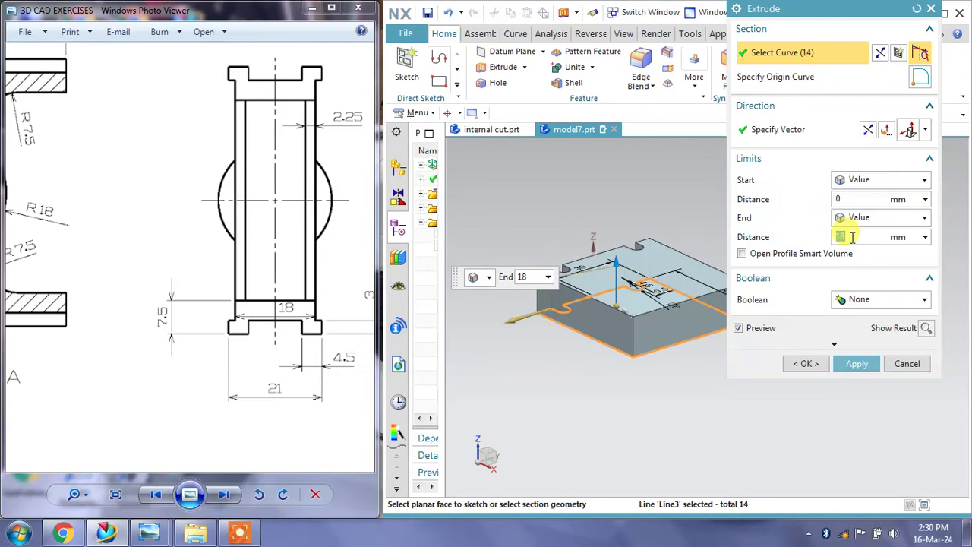
text(9)
click(860, 218)
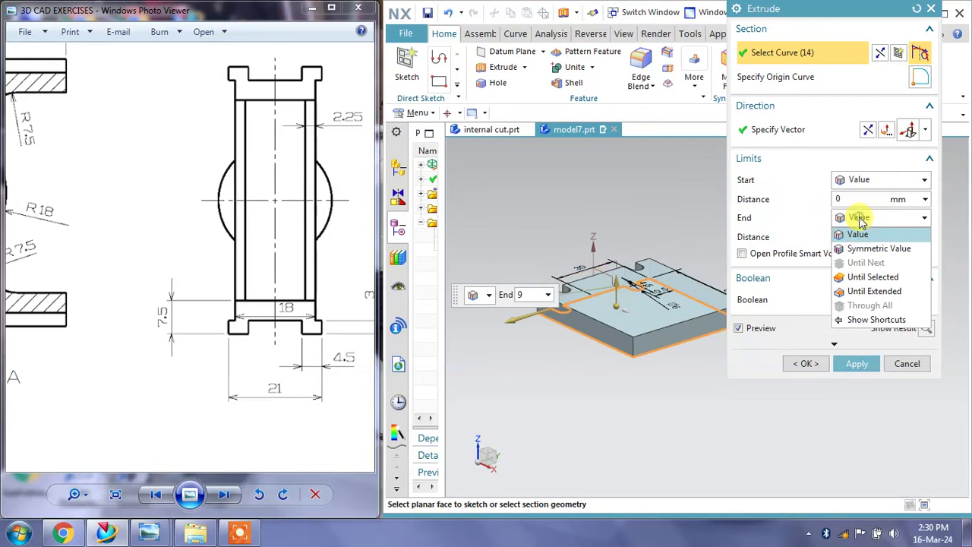
click(862, 246)
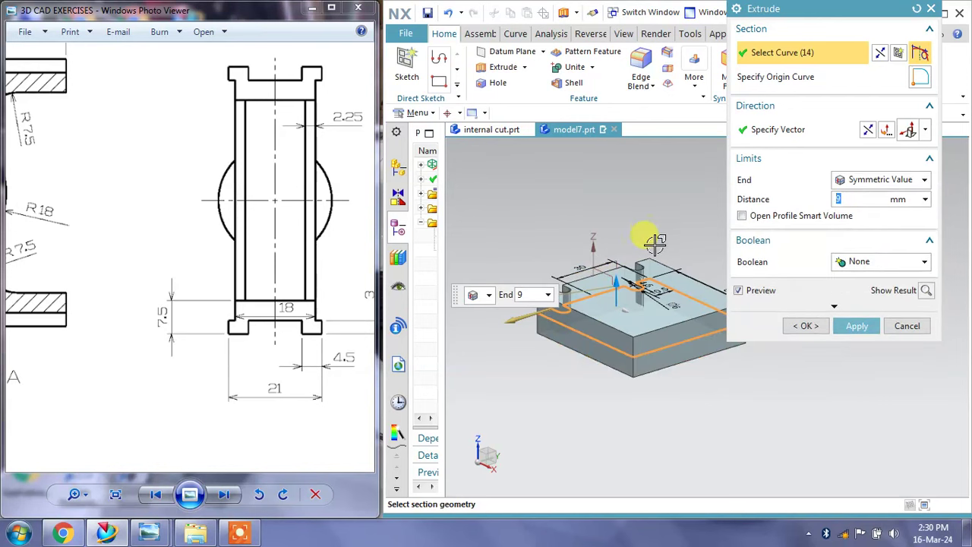
mouse_move(651, 260)
middle_down()
mouse_move(618, 314)
mouse_move(597, 293)
middle_up()
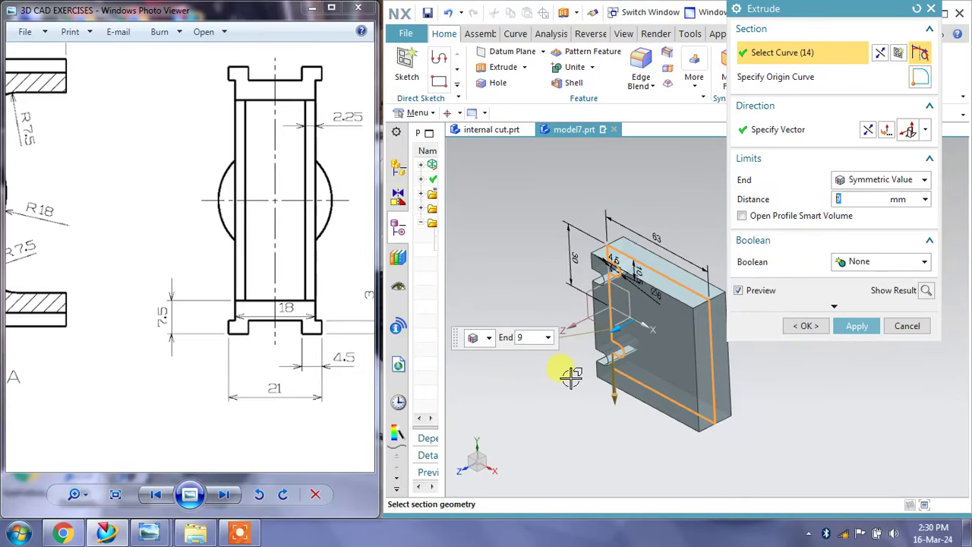
click(856, 326)
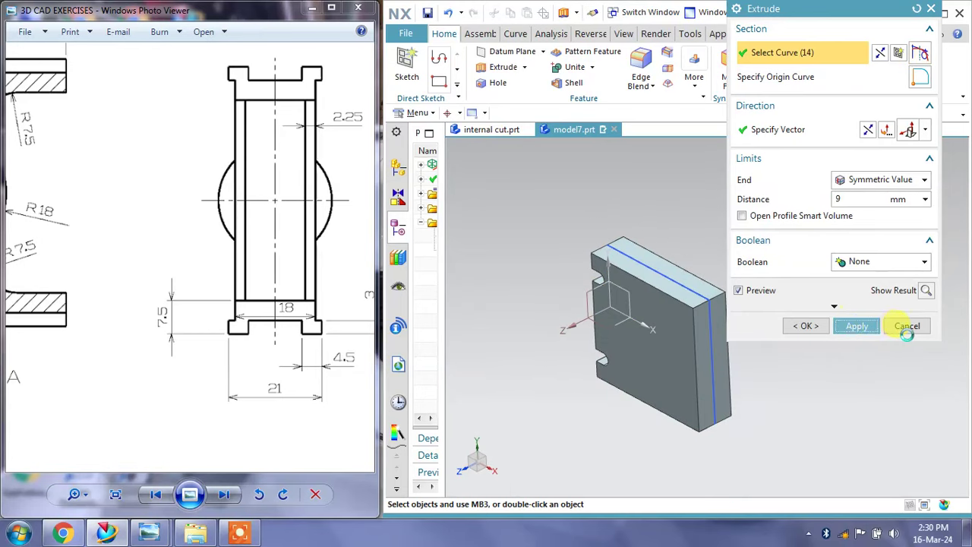
click(907, 325)
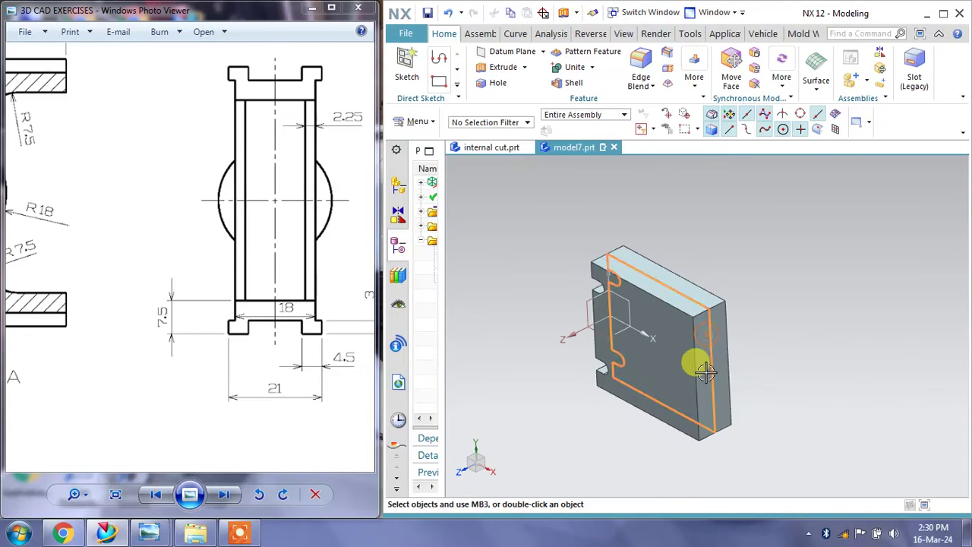
mouse_move(744, 363)
middle_down()
mouse_move(770, 271)
mouse_move(738, 321)
mouse_move(784, 327)
mouse_move(757, 297)
middle_up()
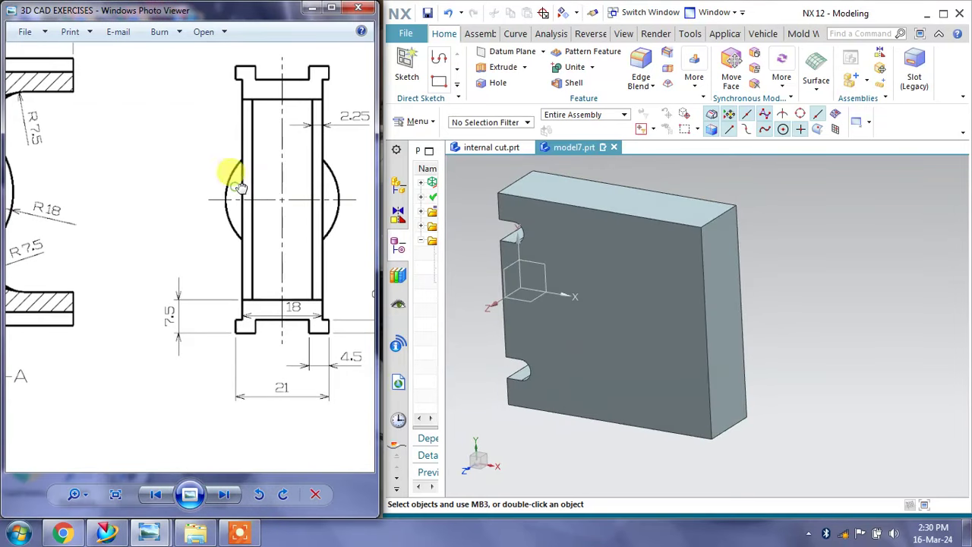
mouse_move(319, 322)
mouse_down()
mouse_move(311, 350)
mouse_move(259, 342)
mouse_up()
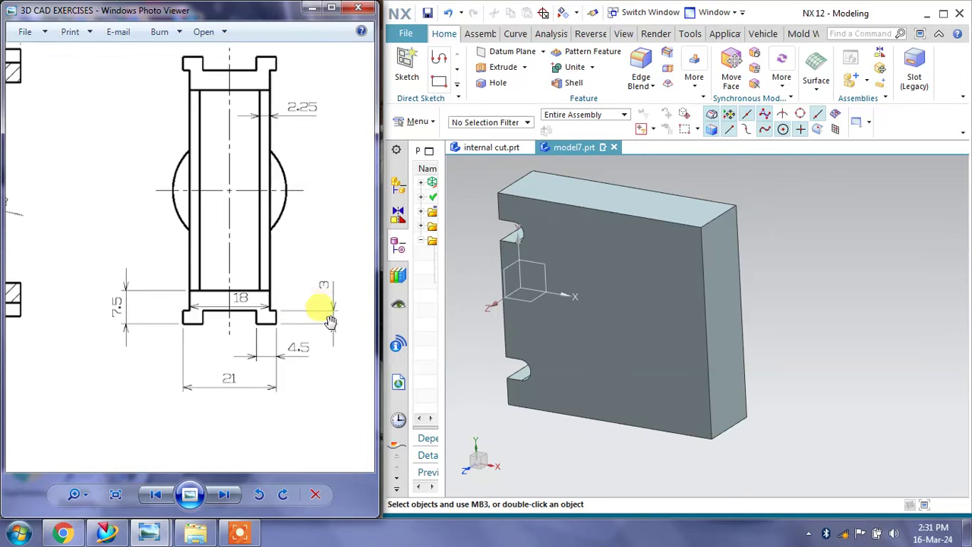
mouse_move(200, 293)
mouse_down()
mouse_move(101, 331)
mouse_move(85, 304)
mouse_up()
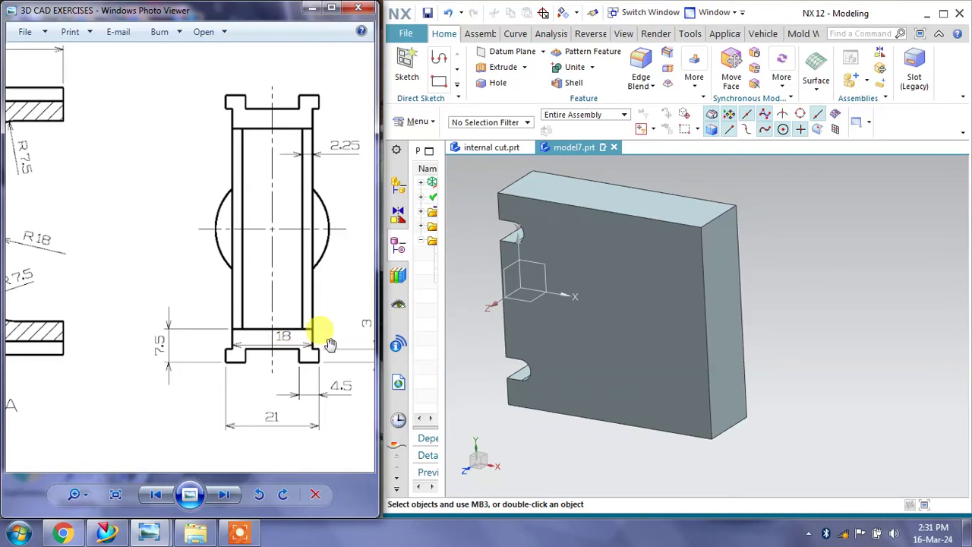
middle_drag(582, 293, 594, 289)
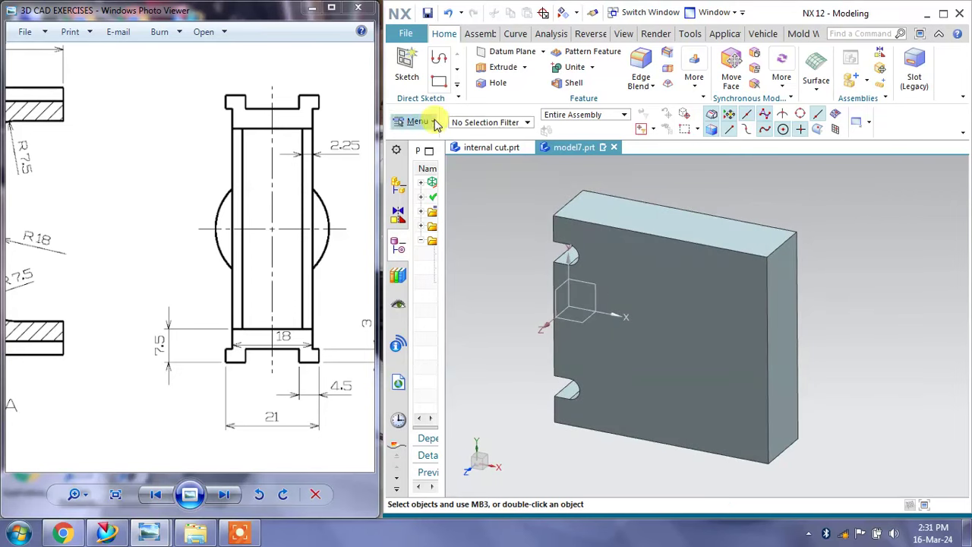
drag(317, 364, 290, 360)
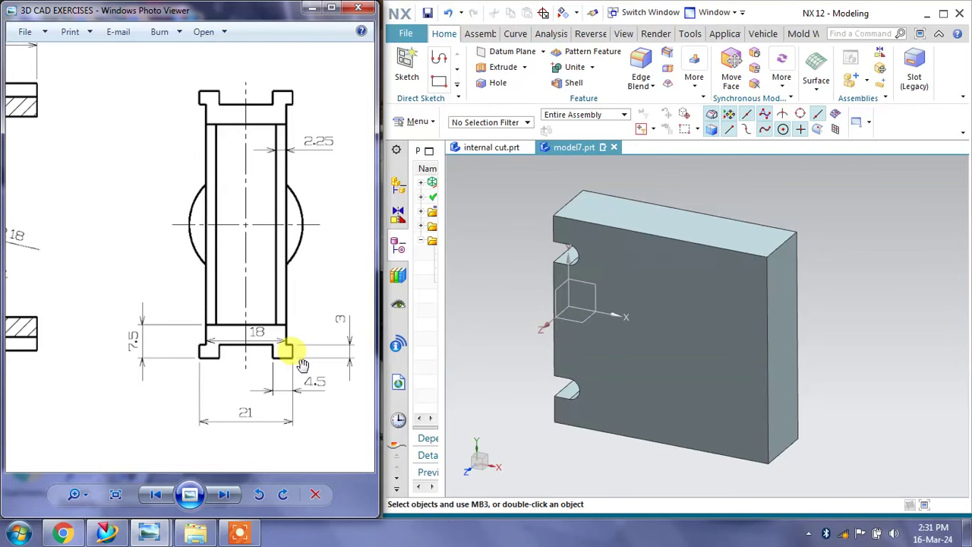
mouse_move(822, 344)
middle_down()
mouse_move(812, 272)
mouse_move(768, 254)
middle_up()
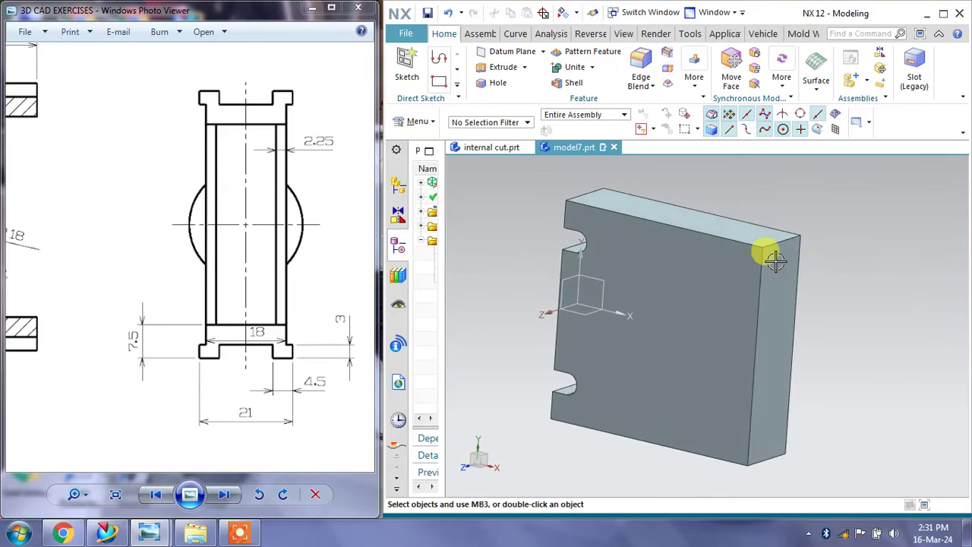
Start a sketch on the block's front face and draw a thin rectangle along its top edge
click(407, 64)
click(665, 263)
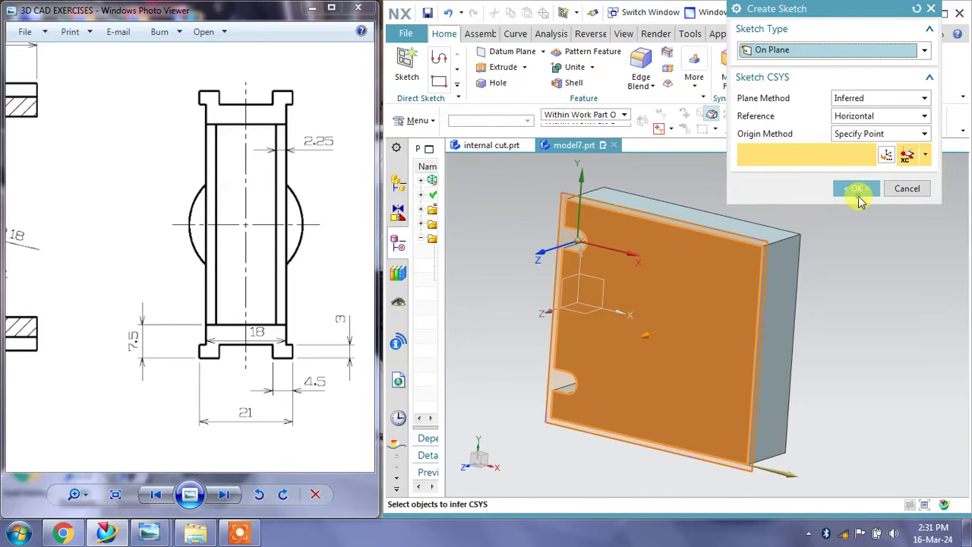
click(856, 189)
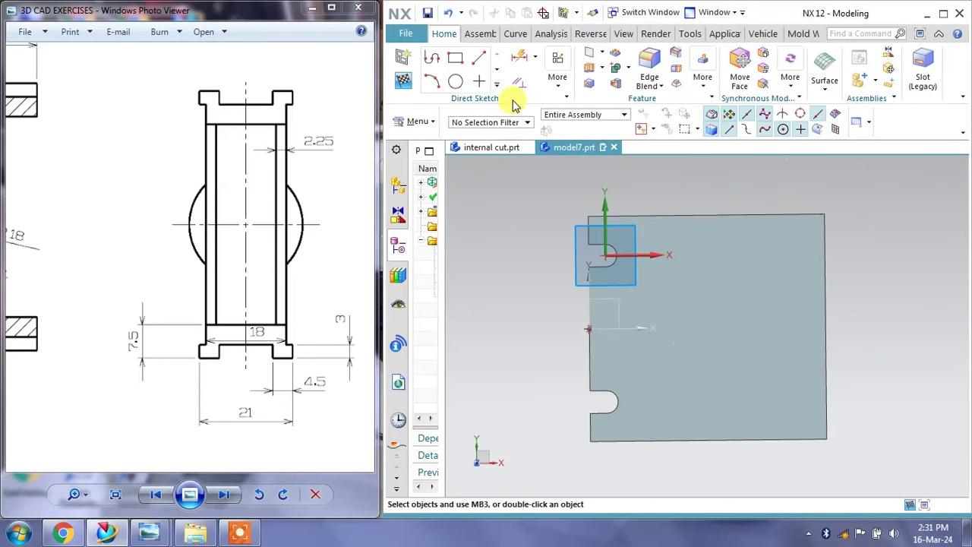
click(456, 59)
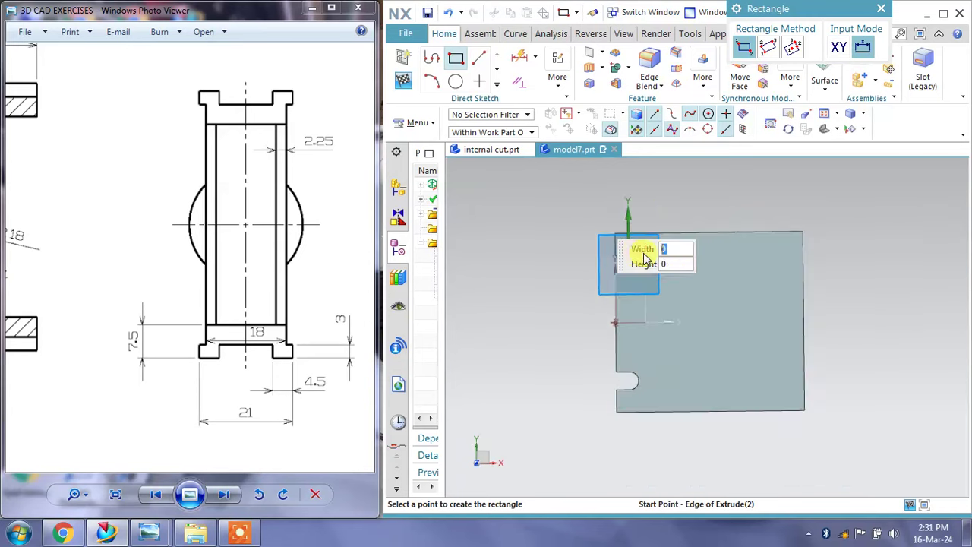
scroll(794, 240, down, 2)
click(810, 243)
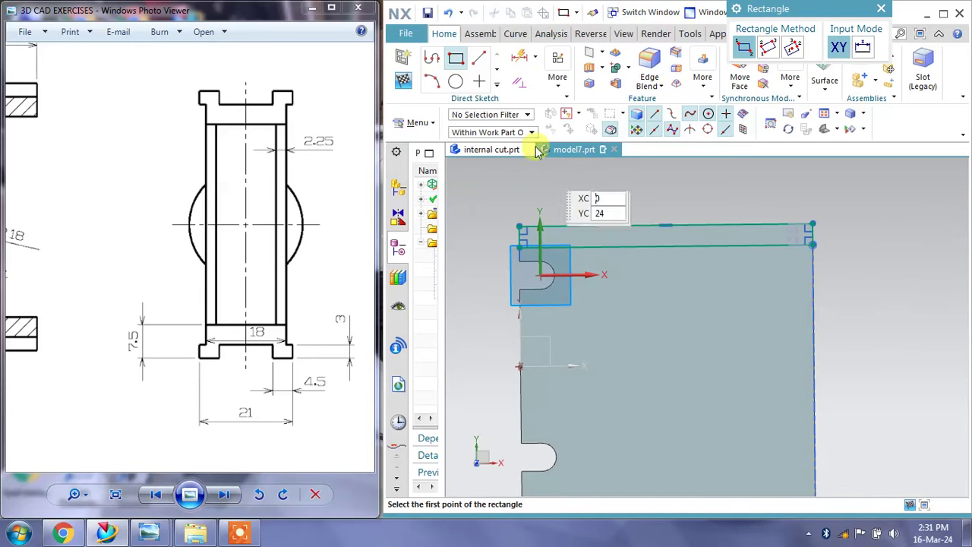
click(884, 10)
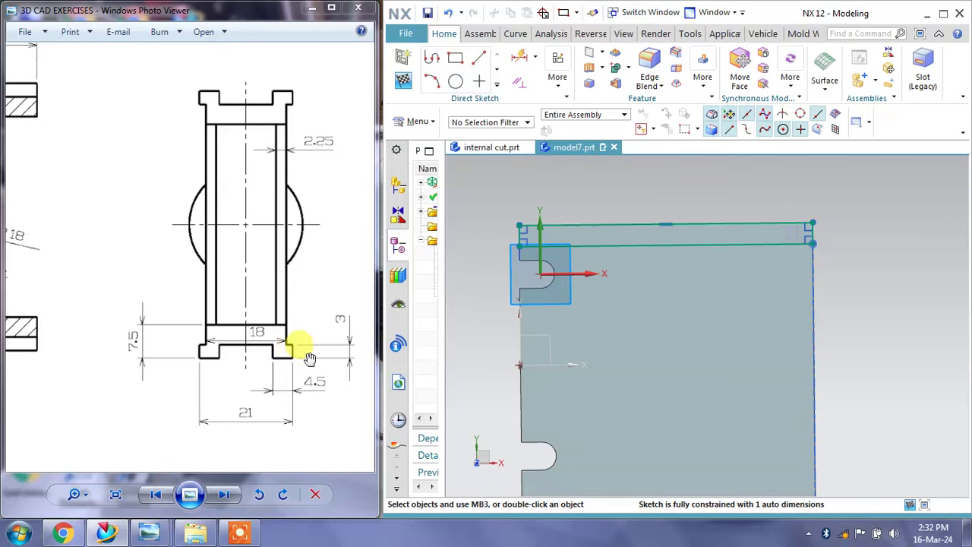
Constrain the strip lines and set the strip's gap dimension to 3 mm
scroll(841, 228, down, 2)
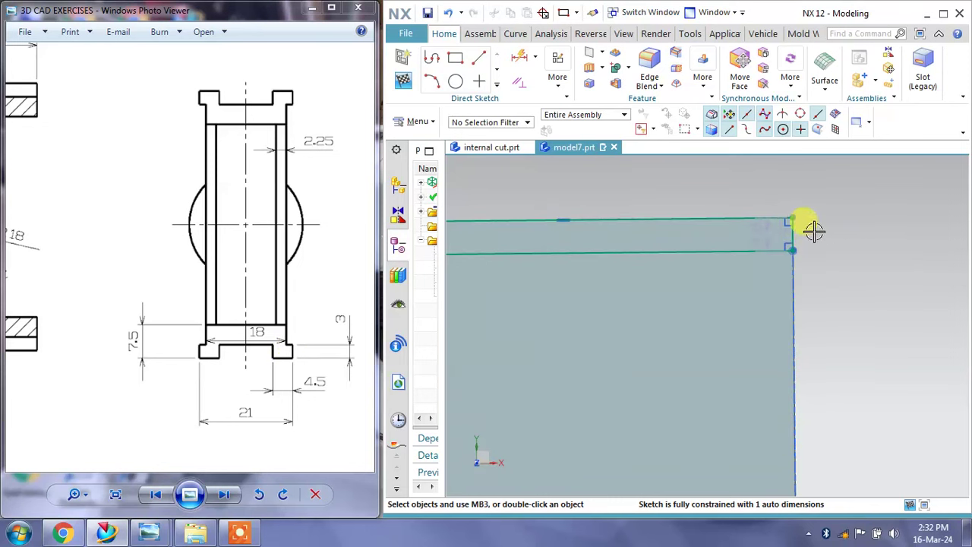
click(729, 255)
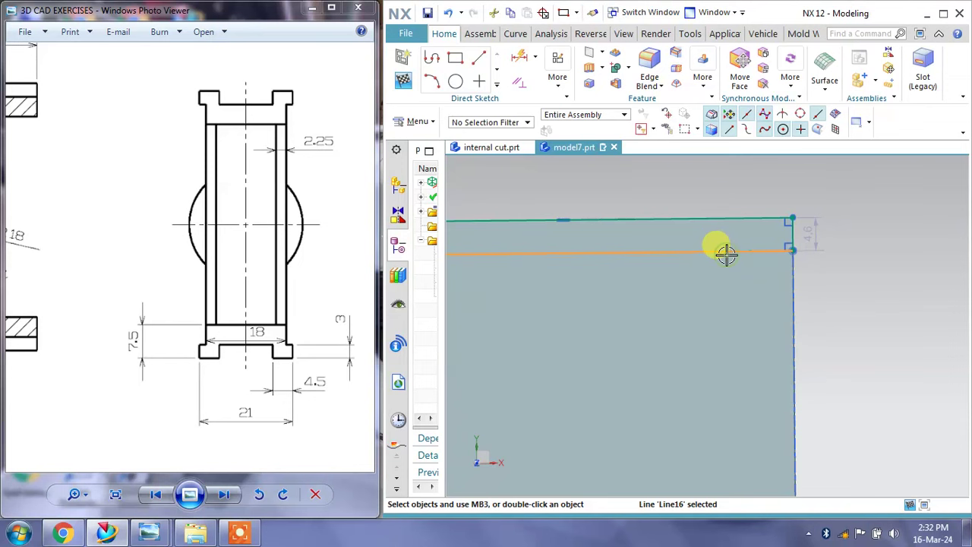
click(827, 212)
scroll(835, 299, down, 2)
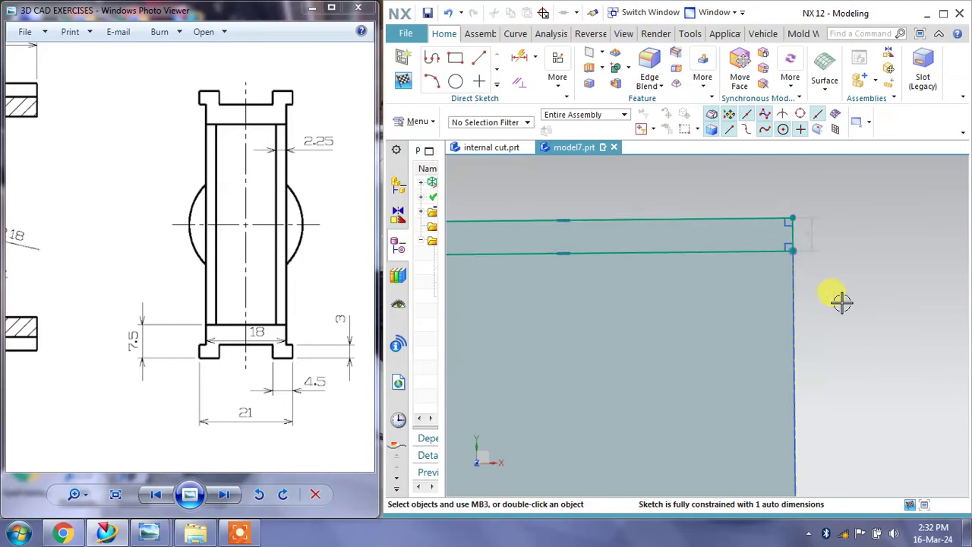
double_click(822, 245)
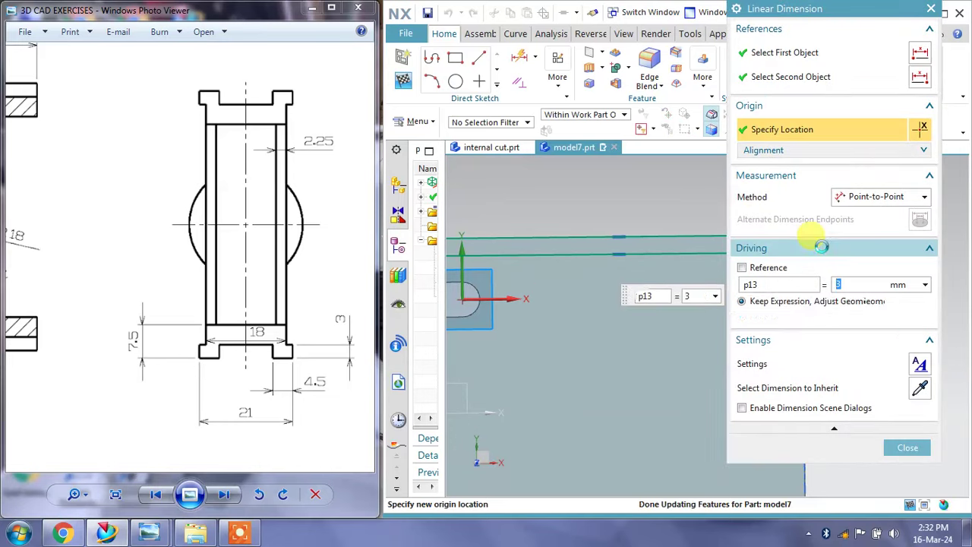
text(3)
key(Return)
click(903, 449)
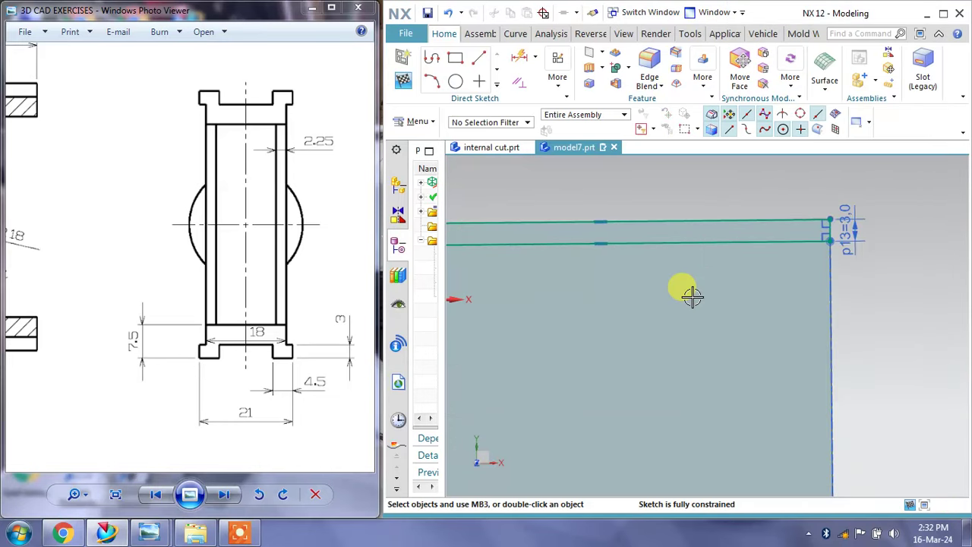
Mirror the four strip lines about the horizontal datum axis onto the bottom edge
scroll(690, 288, down, 2)
scroll(705, 291, down, 1)
scroll(625, 314, up, 2)
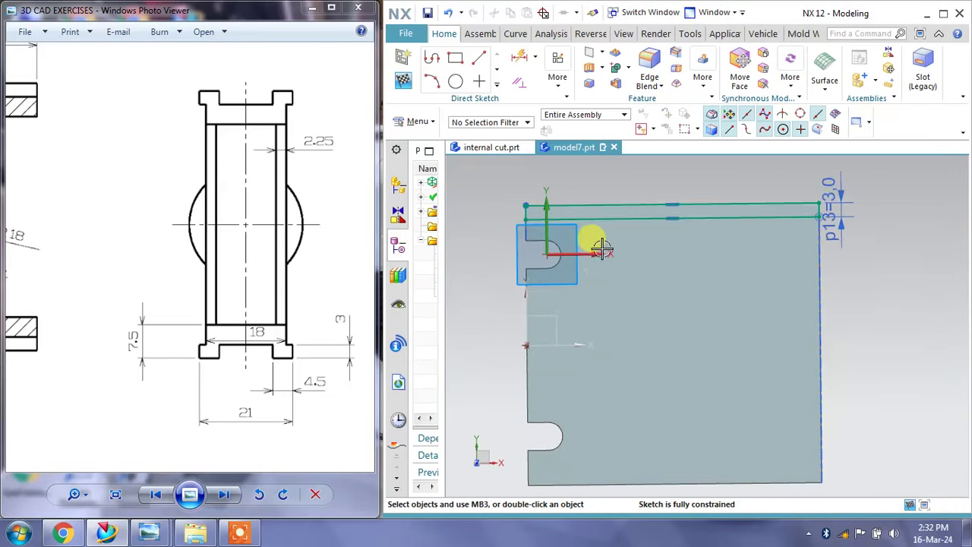
click(497, 85)
click(434, 197)
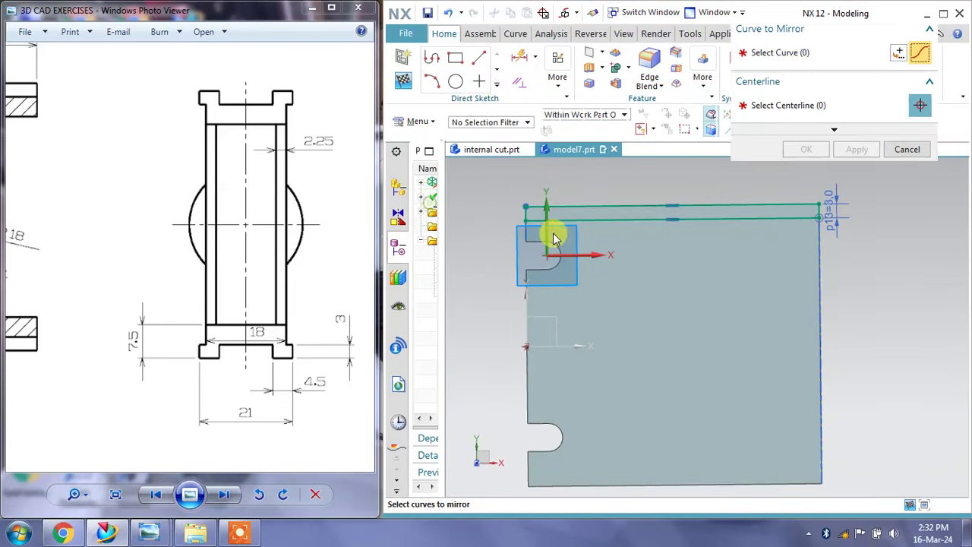
click(641, 203)
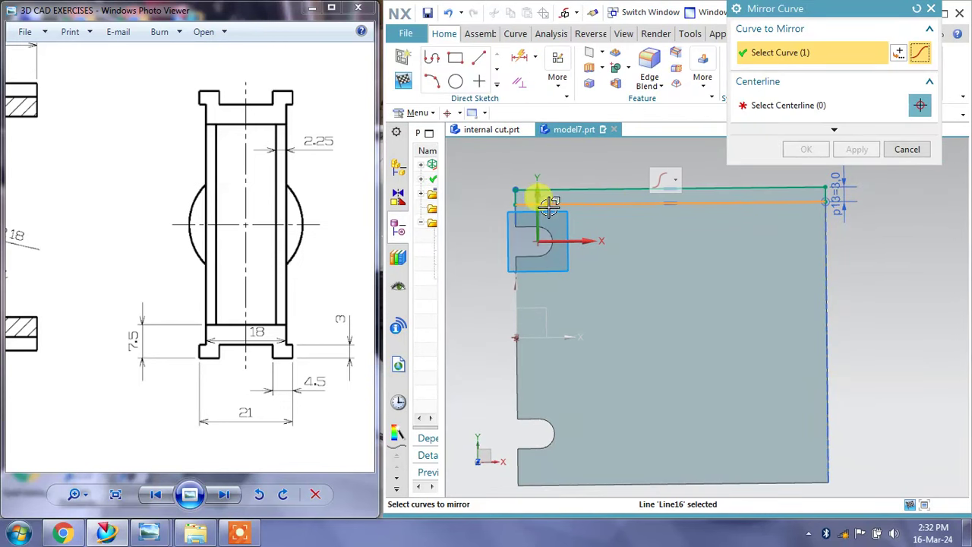
click(515, 193)
click(651, 200)
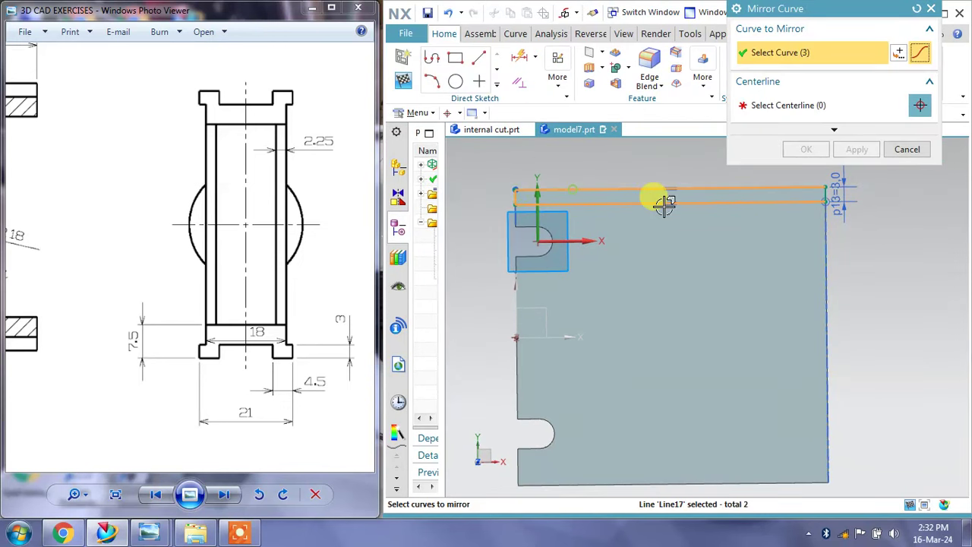
click(824, 192)
click(795, 107)
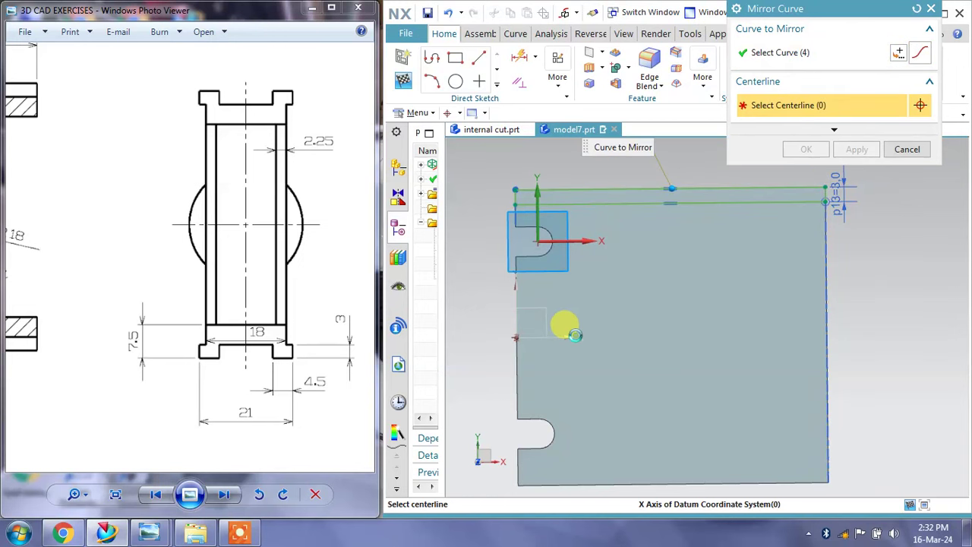
click(560, 321)
click(857, 149)
click(905, 150)
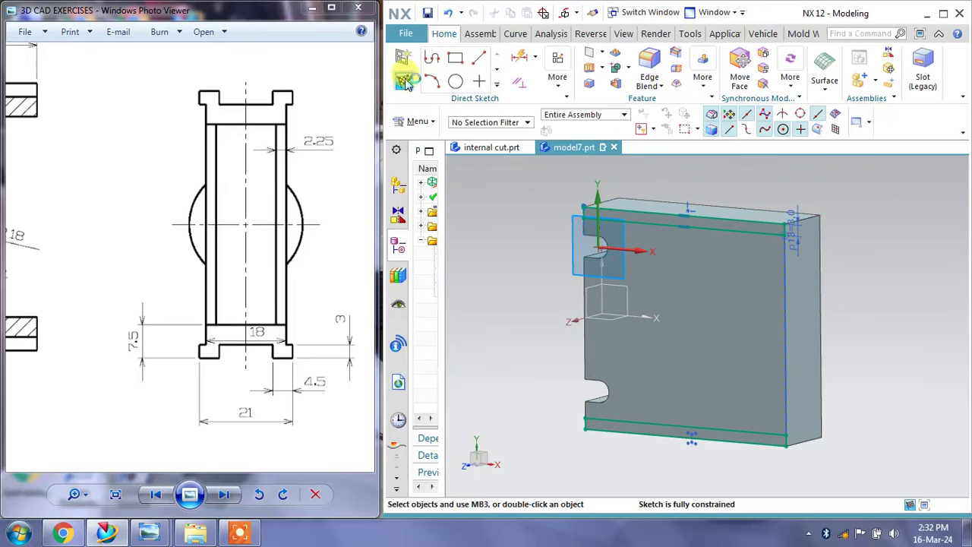
Finish the sketch and extrude the top strip region after clearing a failed selection
click(407, 82)
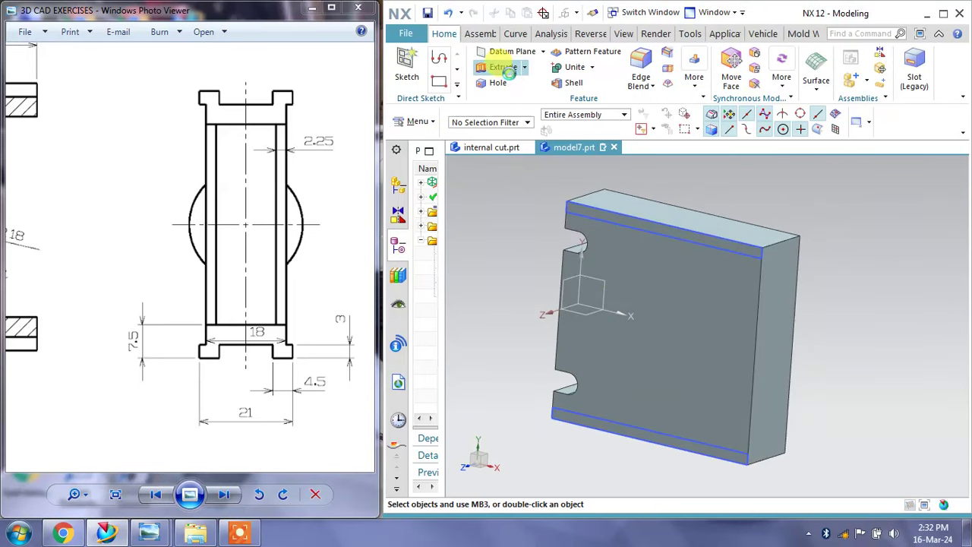
click(507, 70)
click(581, 199)
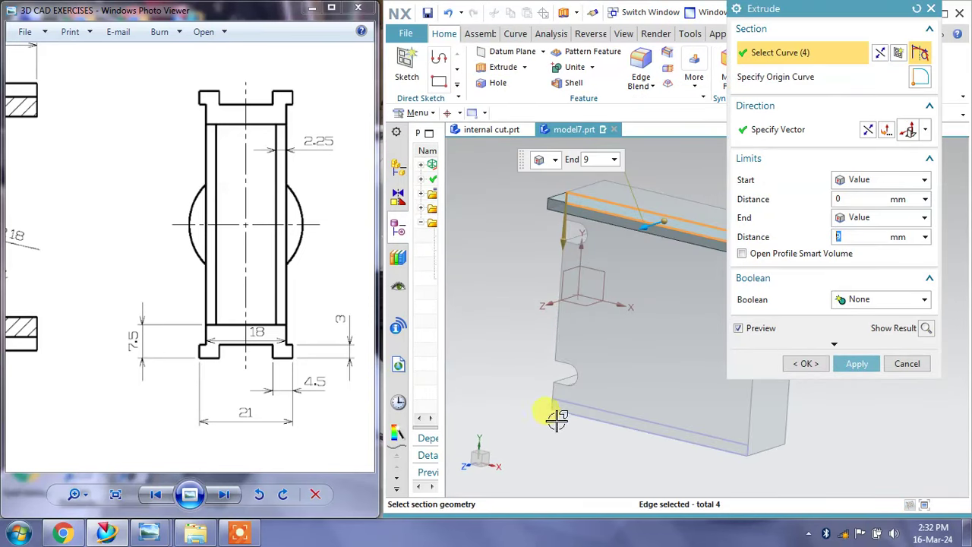
click(568, 404)
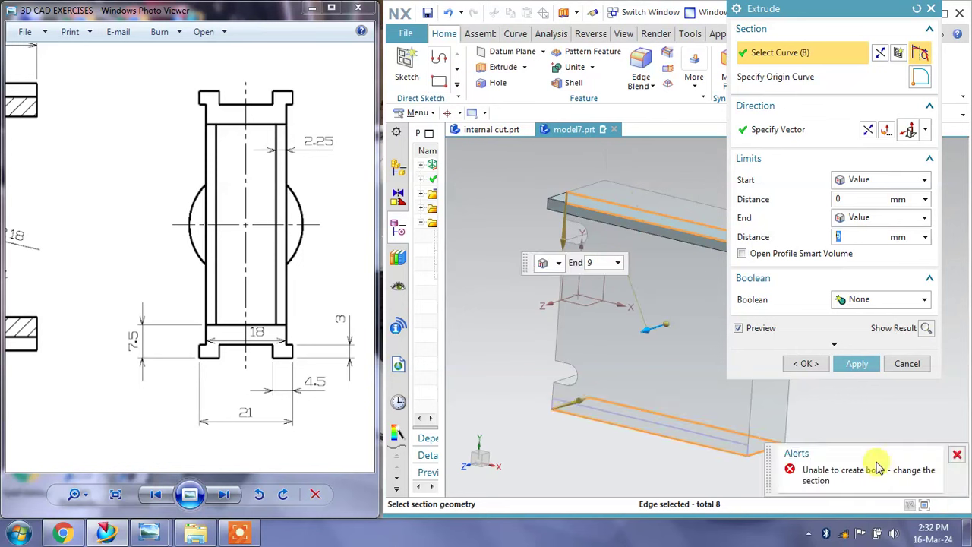
click(957, 454)
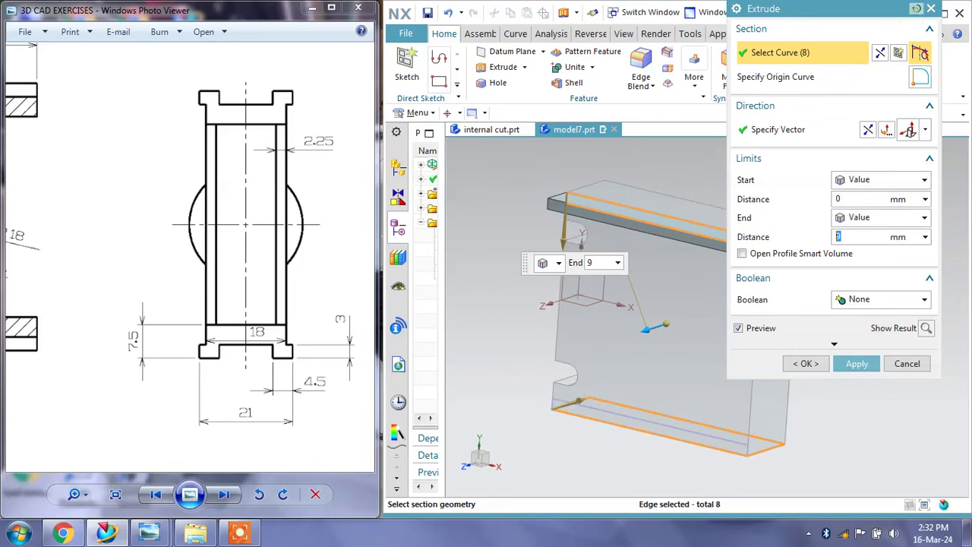
click(646, 221)
middle_click(646, 222)
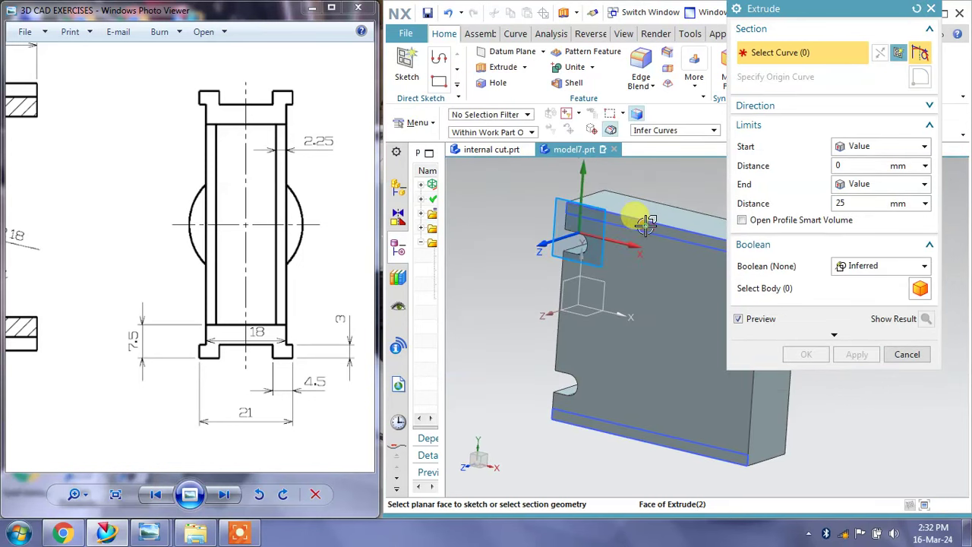
click(566, 224)
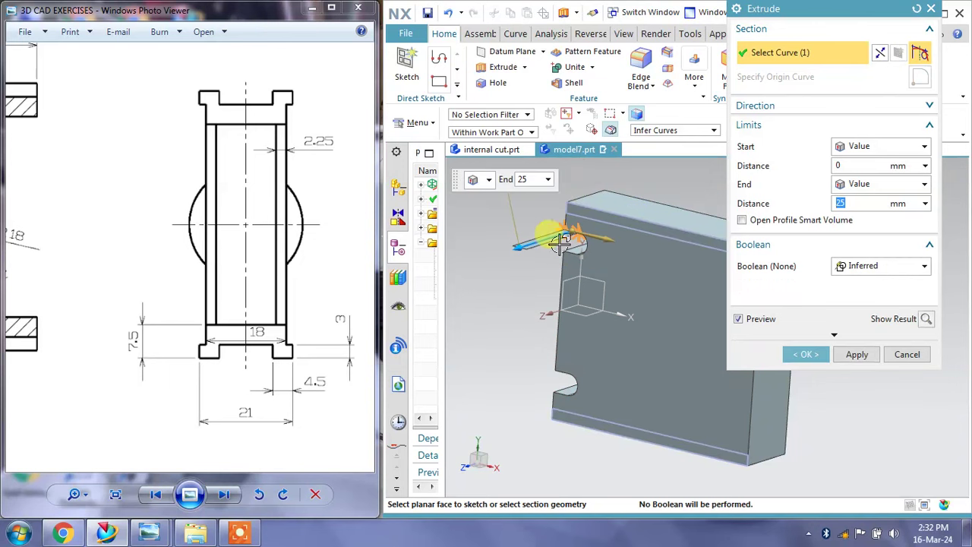
click(871, 337)
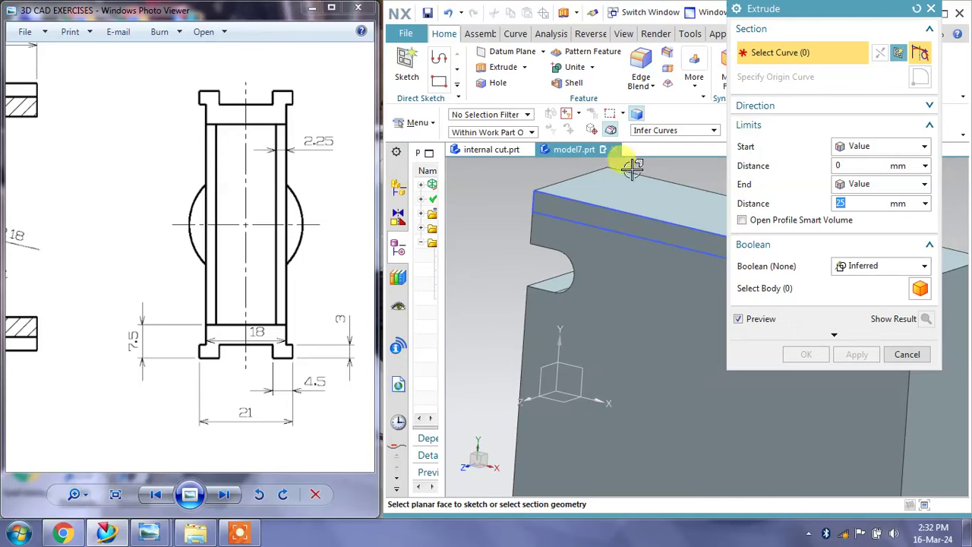
Extrude both strip regions 1.5 mm and unite them with the block
click(675, 129)
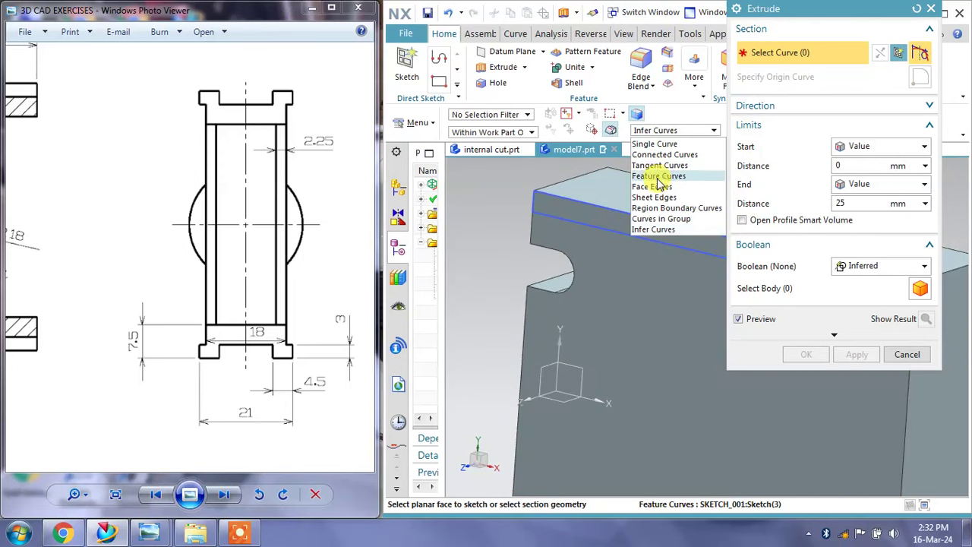
click(672, 207)
click(581, 190)
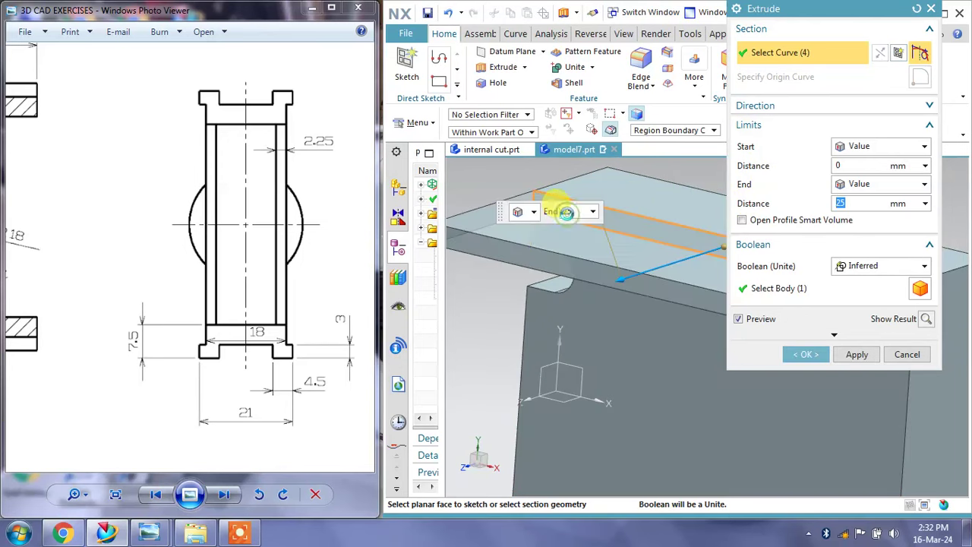
middle_drag(560, 210, 560, 351)
scroll(560, 350, down, 3)
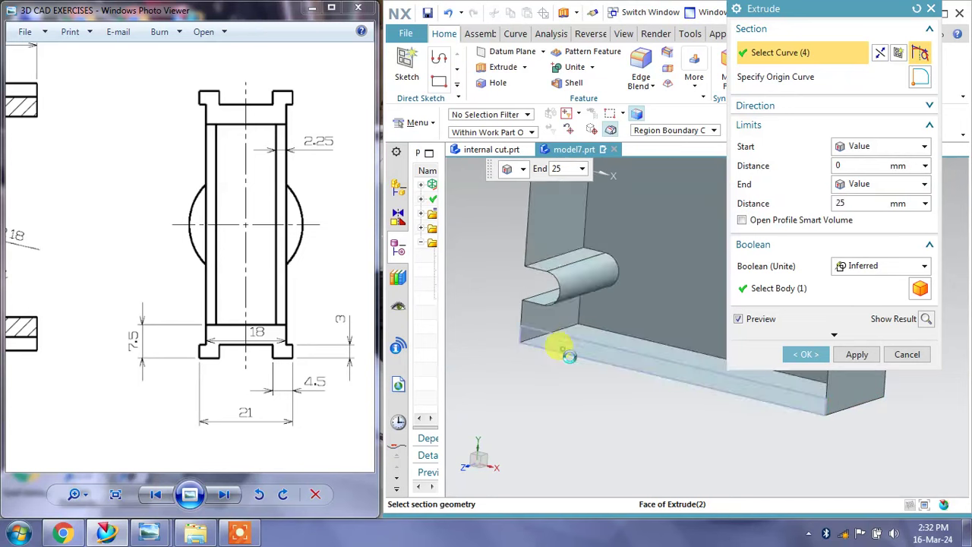
click(560, 349)
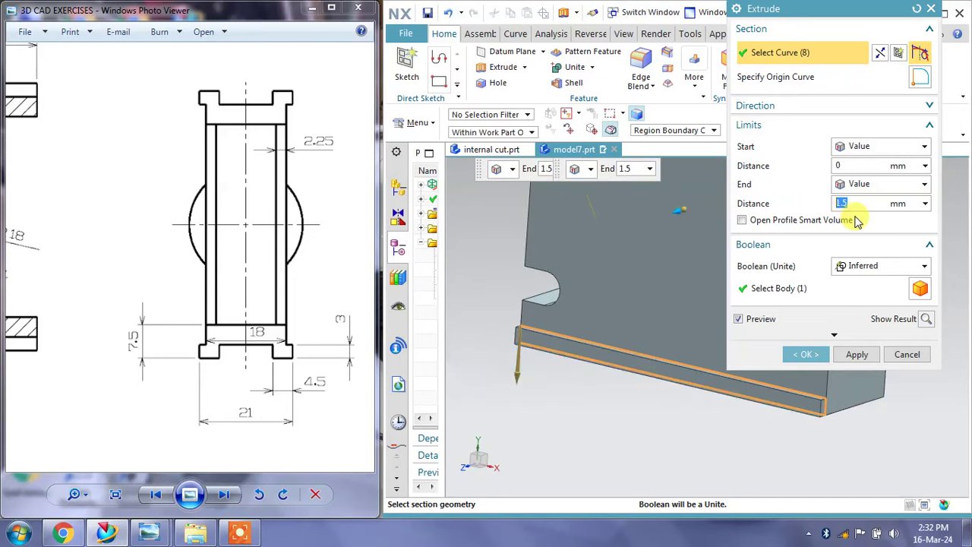
middle_drag(661, 332, 621, 349)
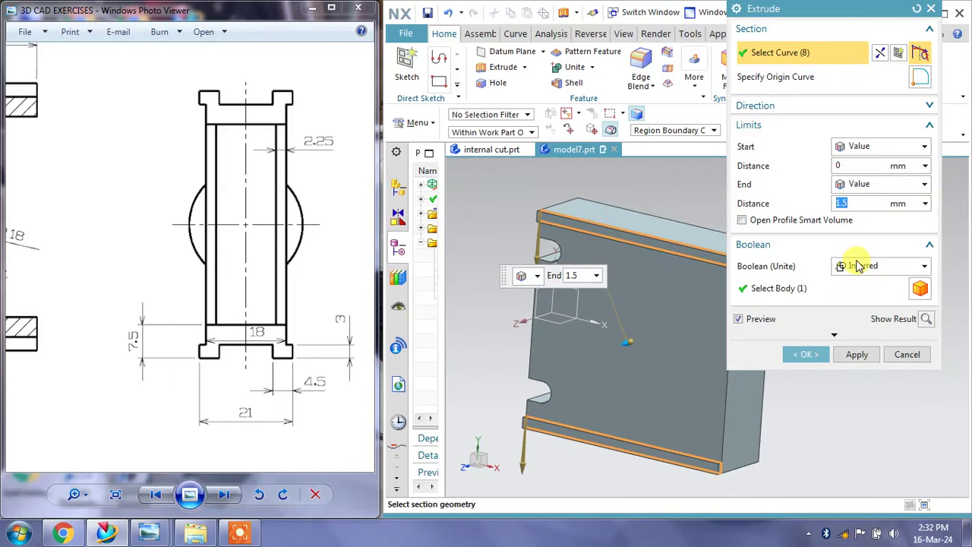
click(881, 266)
click(904, 340)
click(856, 354)
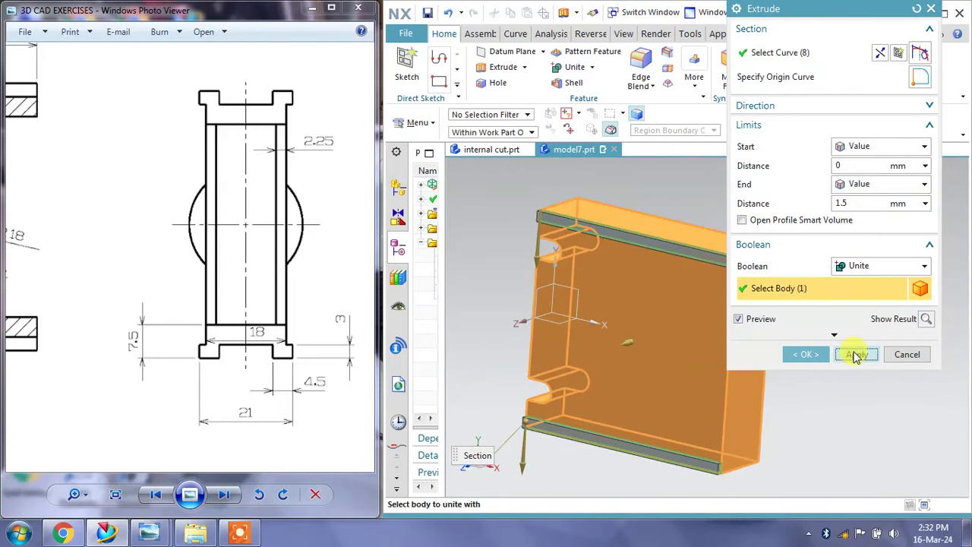
click(904, 354)
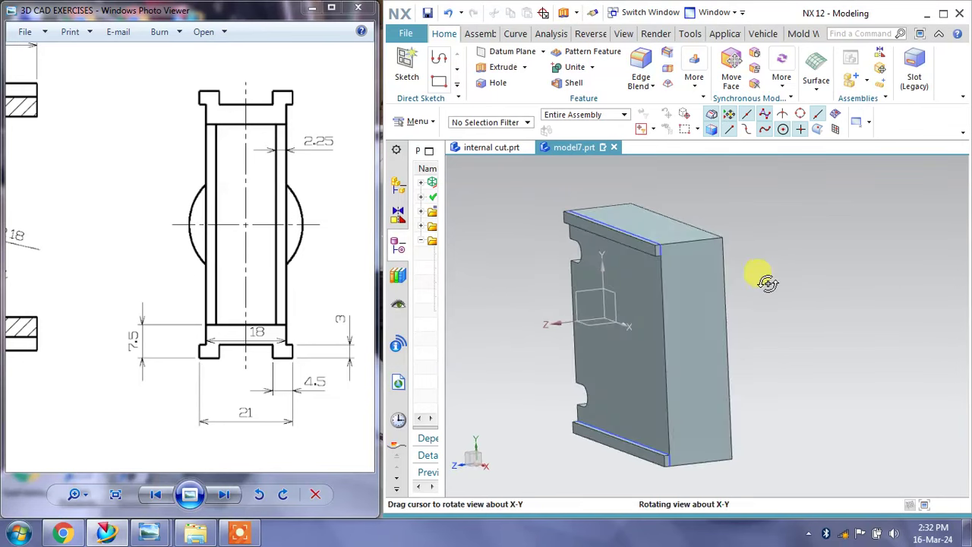
Widen the Part Navigator and select the Extrude (4) feature in the model history
middle_drag(792, 286, 782, 272)
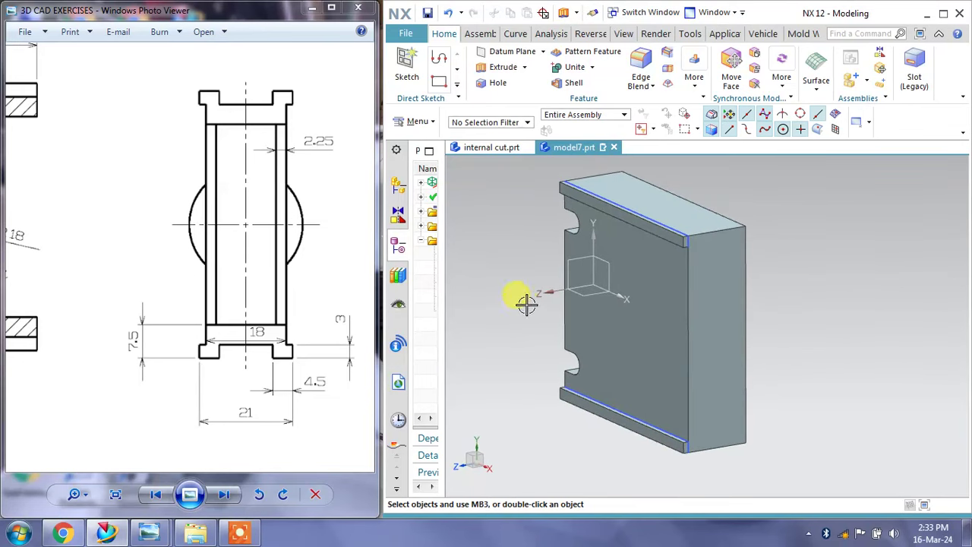
drag(443, 271, 514, 278)
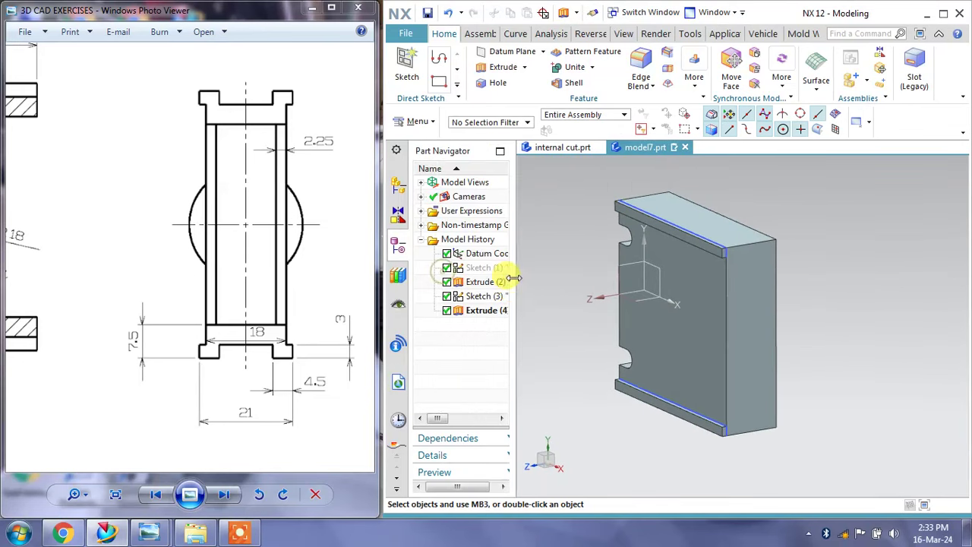
click(490, 313)
mouse_move(797, 297)
middle_down()
mouse_move(830, 252)
mouse_move(845, 205)
middle_up()
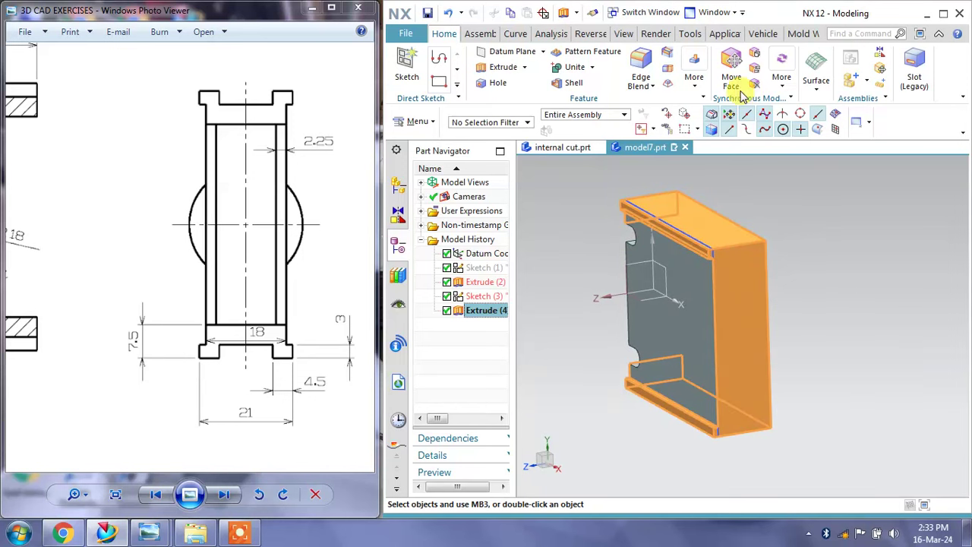
click(695, 76)
Mirror the selected Extrude (4) feature across the datum plane to the opposite face
click(782, 241)
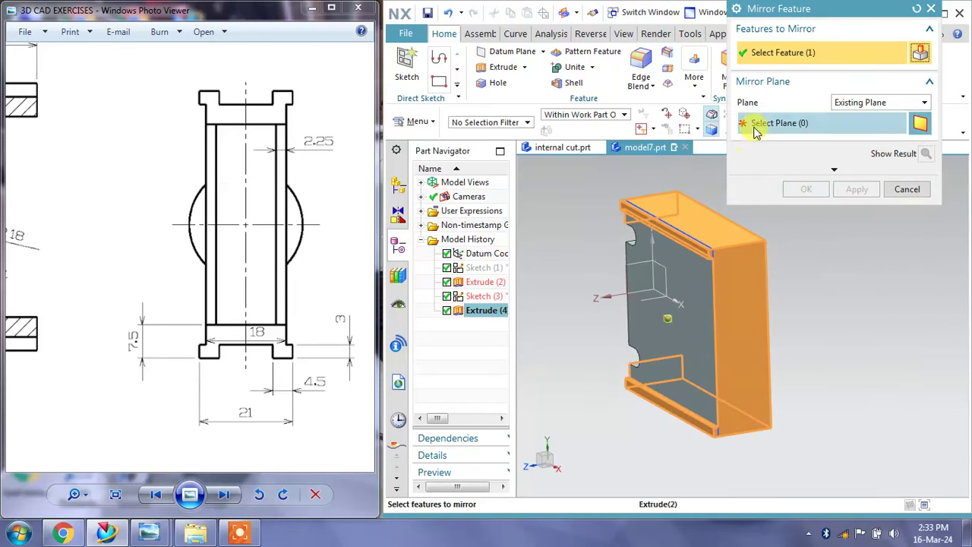
click(752, 123)
click(665, 277)
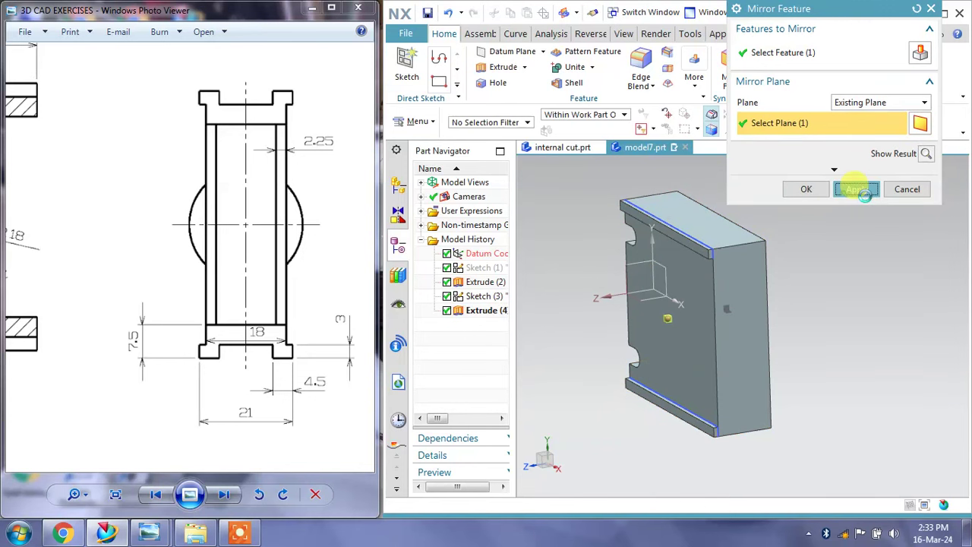
click(855, 189)
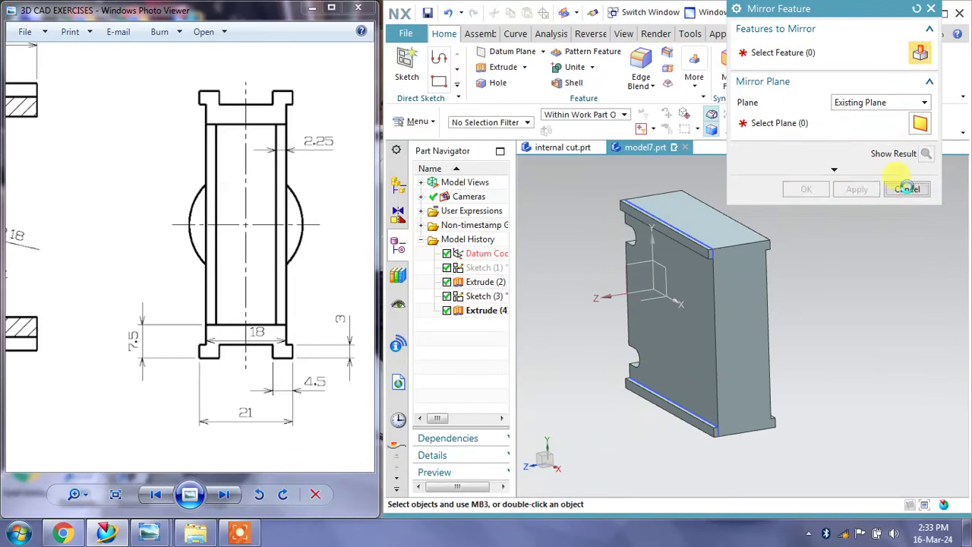
click(908, 189)
Hide the slot sketch
right_click(710, 262)
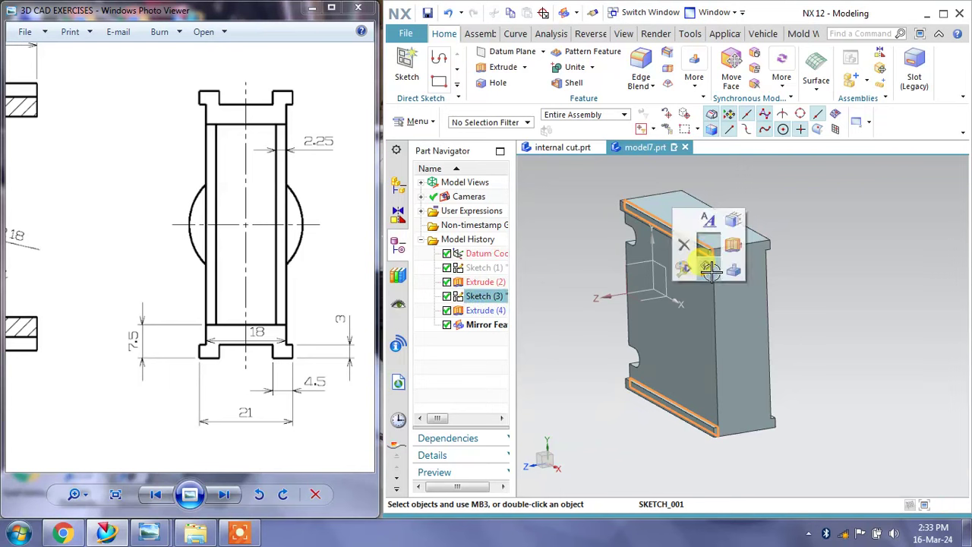
click(727, 228)
middle_drag(807, 239, 820, 251)
drag(299, 331, 297, 279)
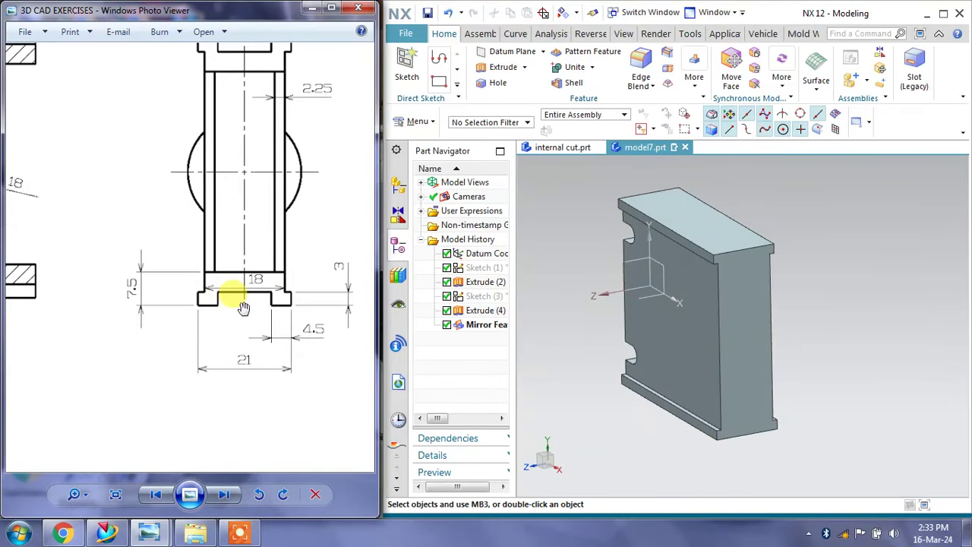
Create a new sketch on the block's right side face
click(408, 67)
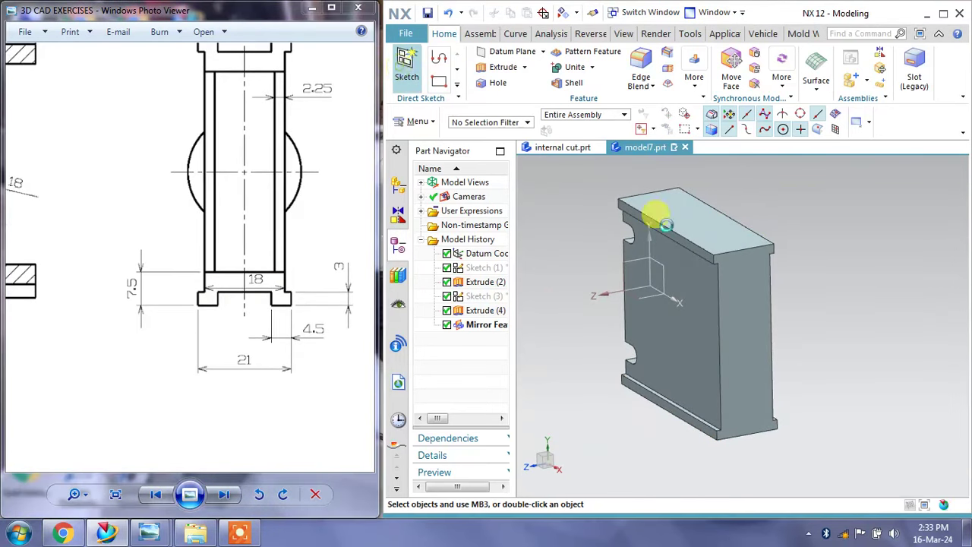
click(743, 307)
click(856, 189)
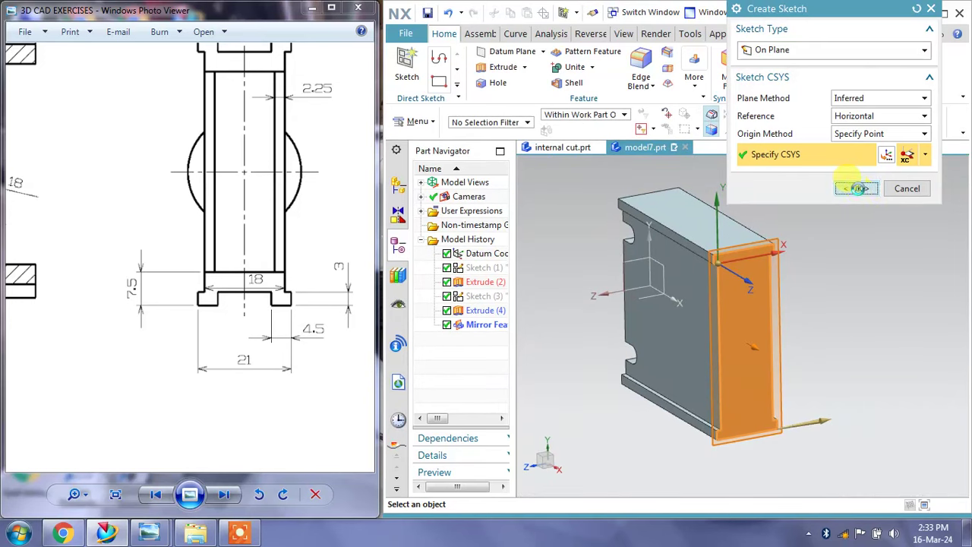
scroll(739, 226, up, 2)
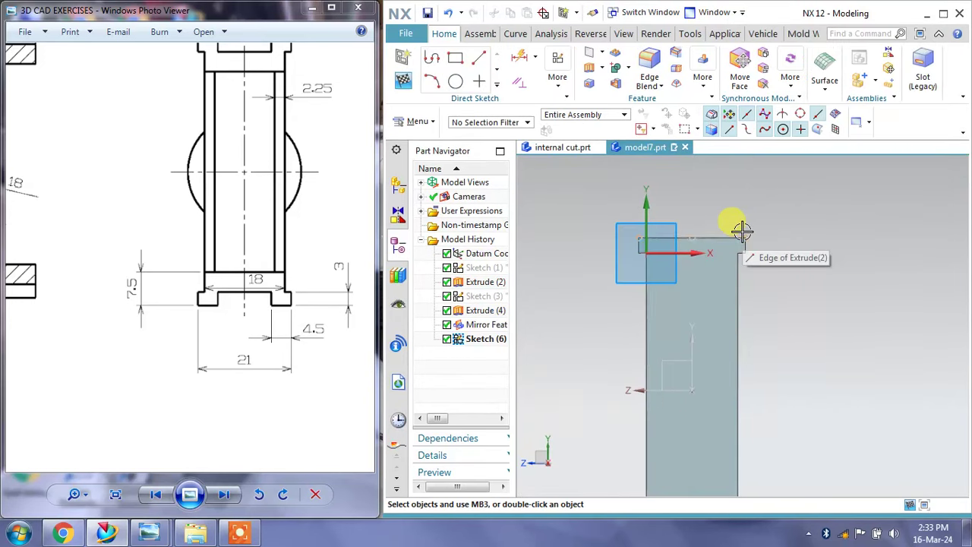
scroll(718, 228, up, 3)
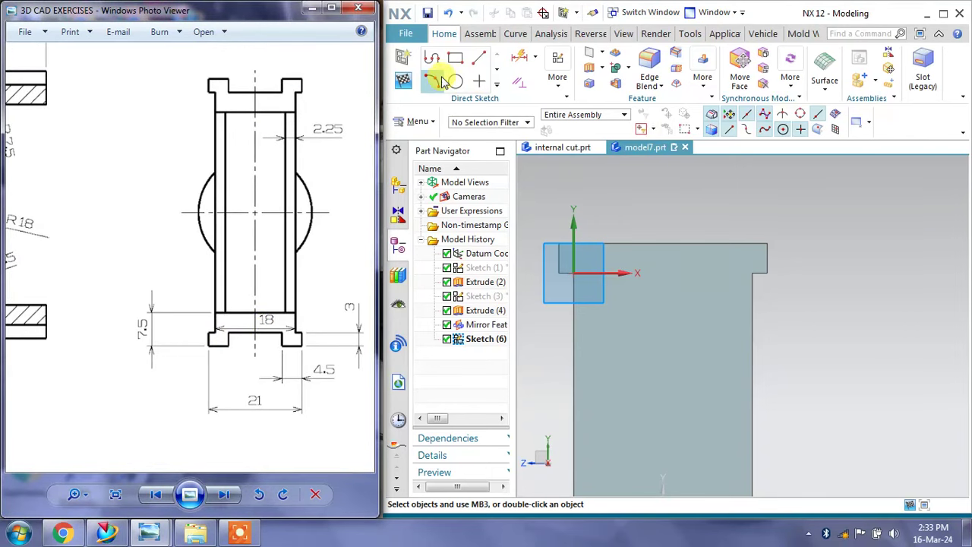
Draw a rectangle along the top edge of the side face
click(455, 57)
click(619, 245)
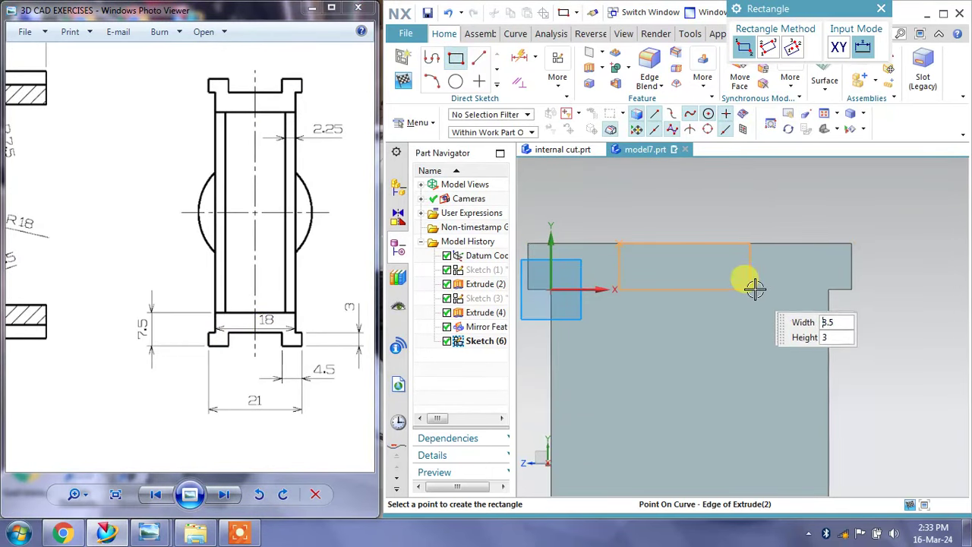
click(757, 287)
click(894, 10)
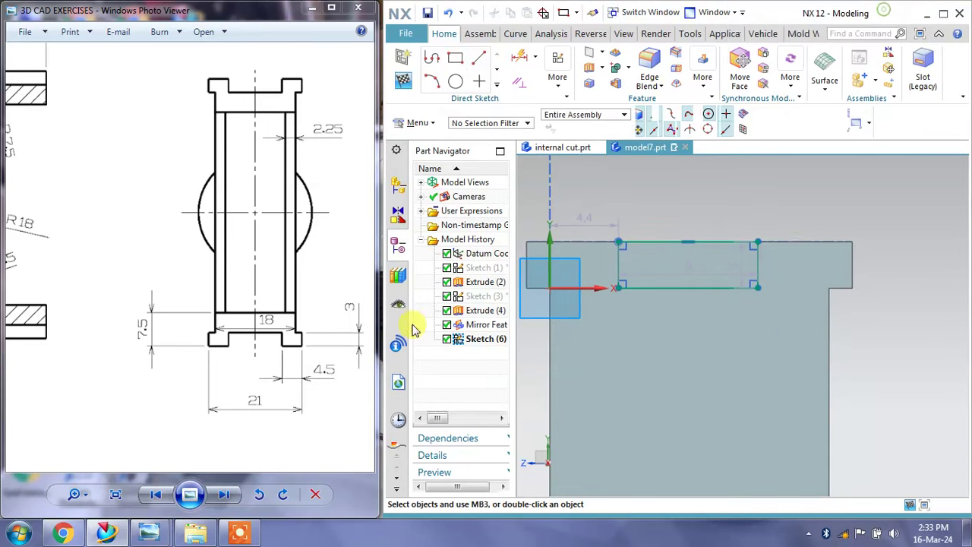
click(272, 372)
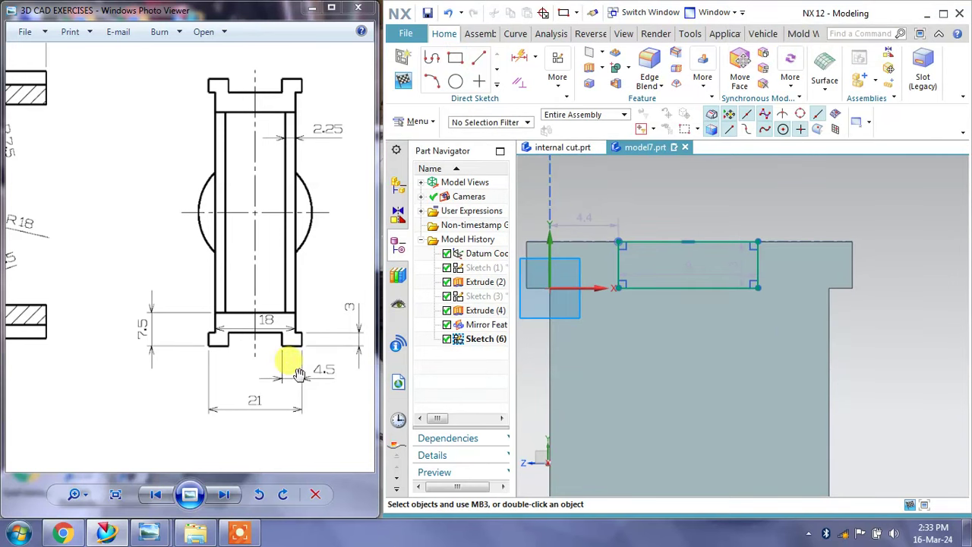
mouse_move(190, 265)
mouse_down()
mouse_move(276, 260)
mouse_move(260, 289)
mouse_up()
scroll(201, 137, down, 2)
drag(201, 137, 211, 174)
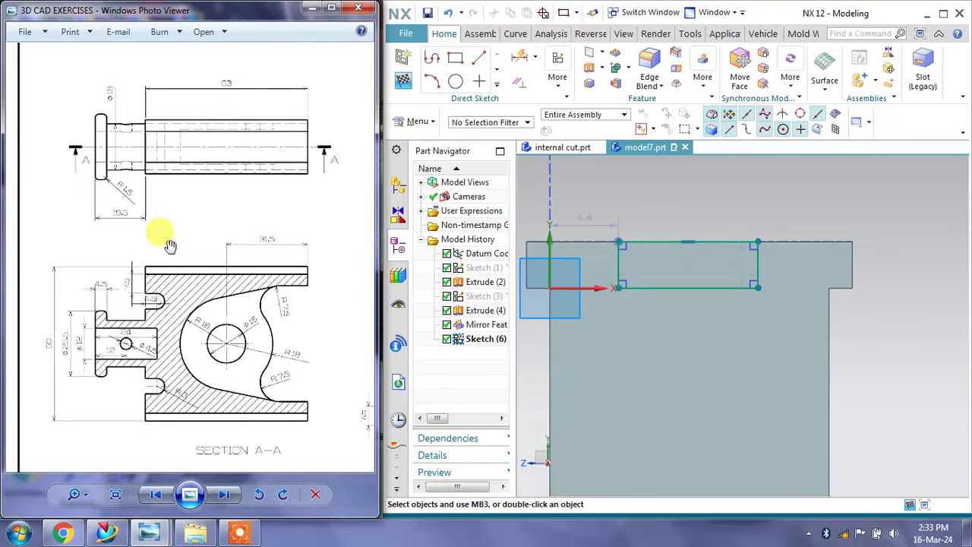
drag(163, 228, 156, 202)
scroll(205, 213, up, 2)
scroll(217, 190, up, 2)
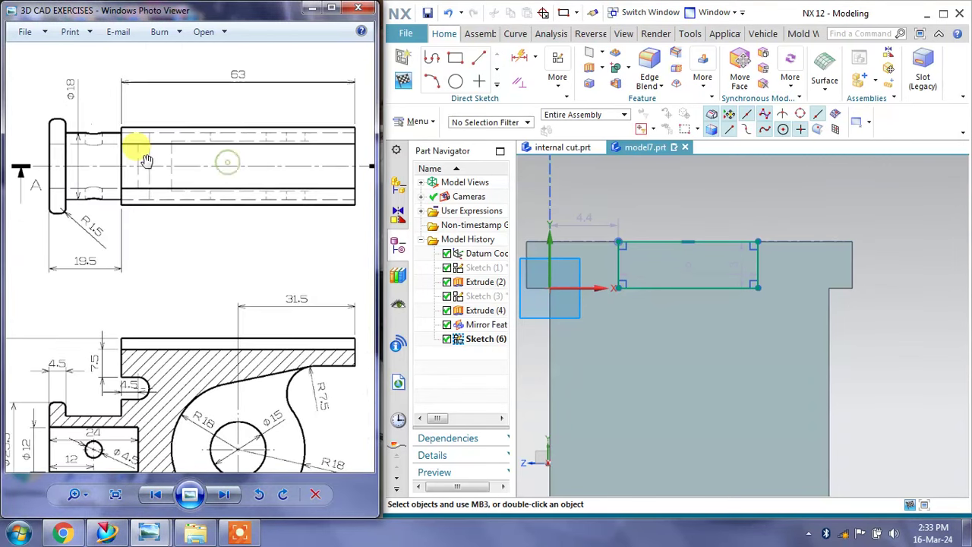
drag(172, 167, 121, 174)
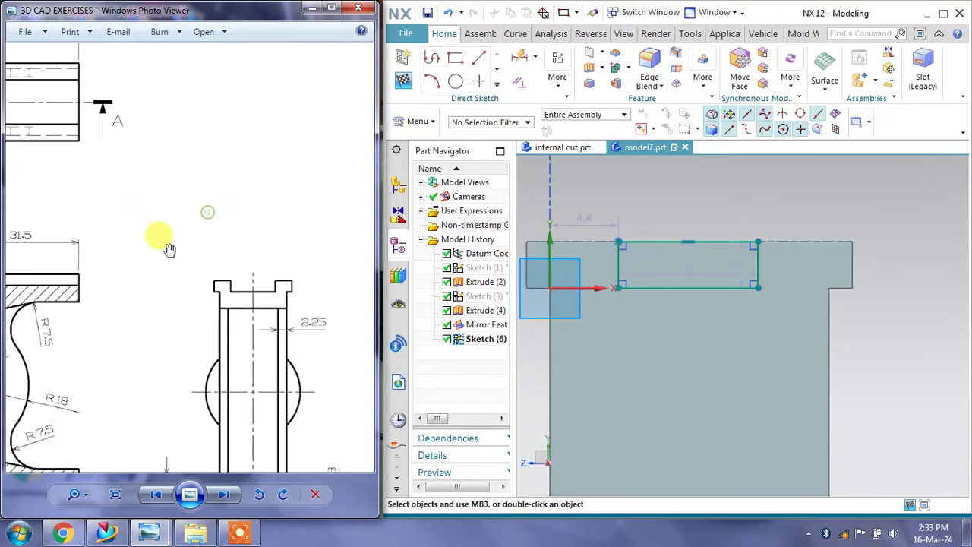
drag(162, 239, 141, 108)
scroll(193, 376, up, 2)
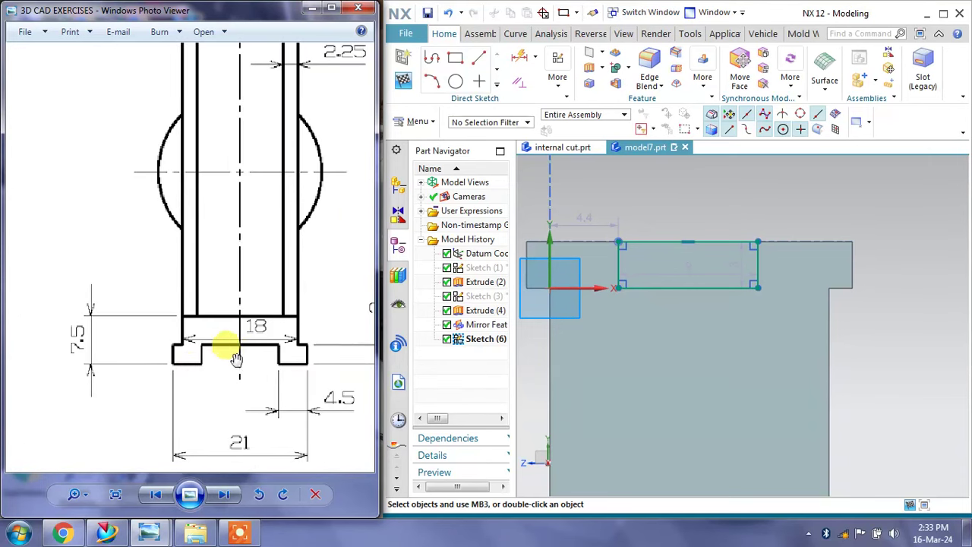
mouse_move(236, 358)
mouse_down()
mouse_move(226, 325)
mouse_move(239, 316)
mouse_up()
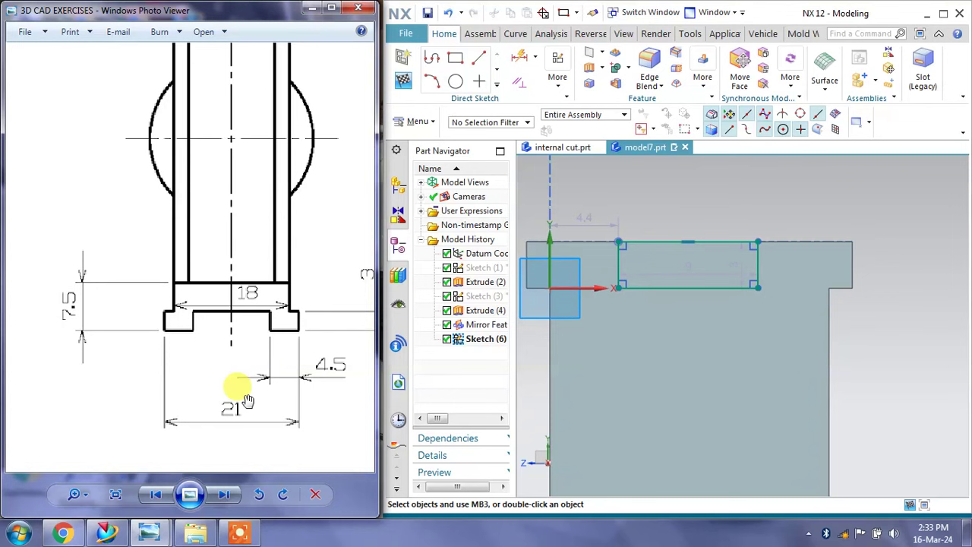
scroll(250, 369, down, 2)
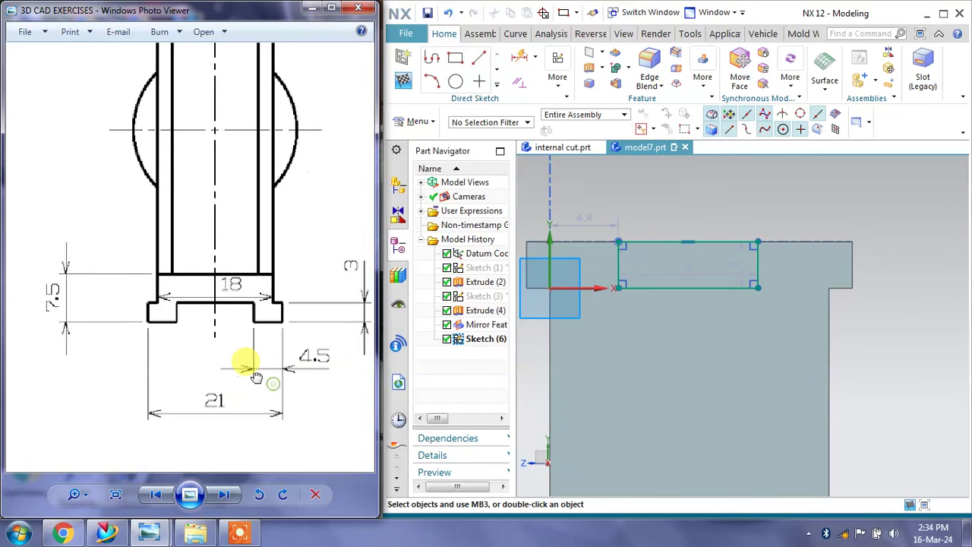
drag(248, 370, 244, 369)
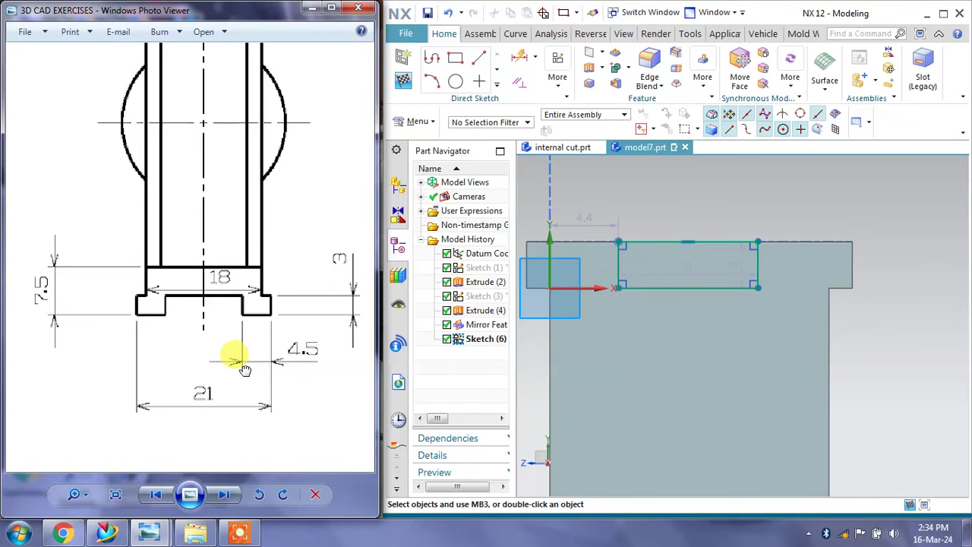
drag(244, 369, 228, 357)
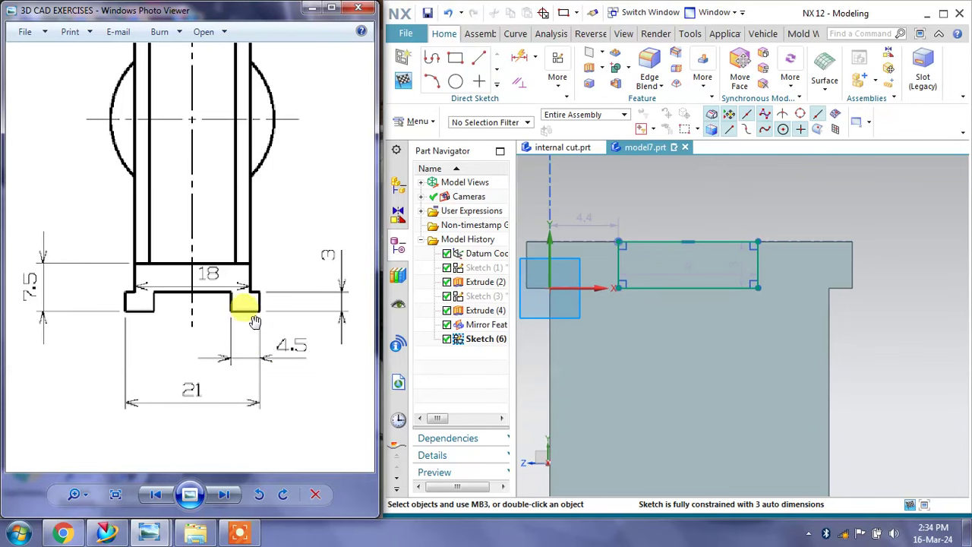
Dimension the rectangle 4.5 horizontally from the step corner and keep its p73 height at 3
click(520, 58)
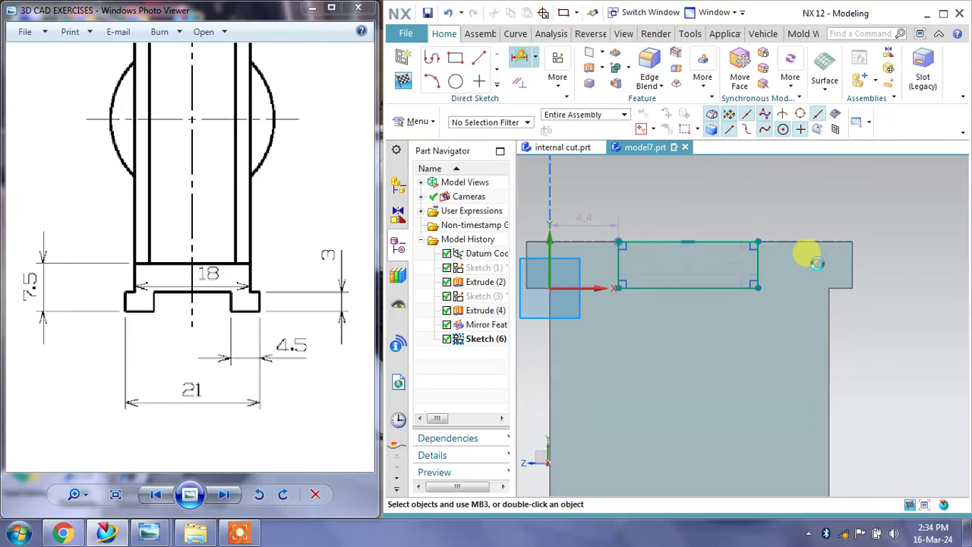
drag(795, 11, 388, 49)
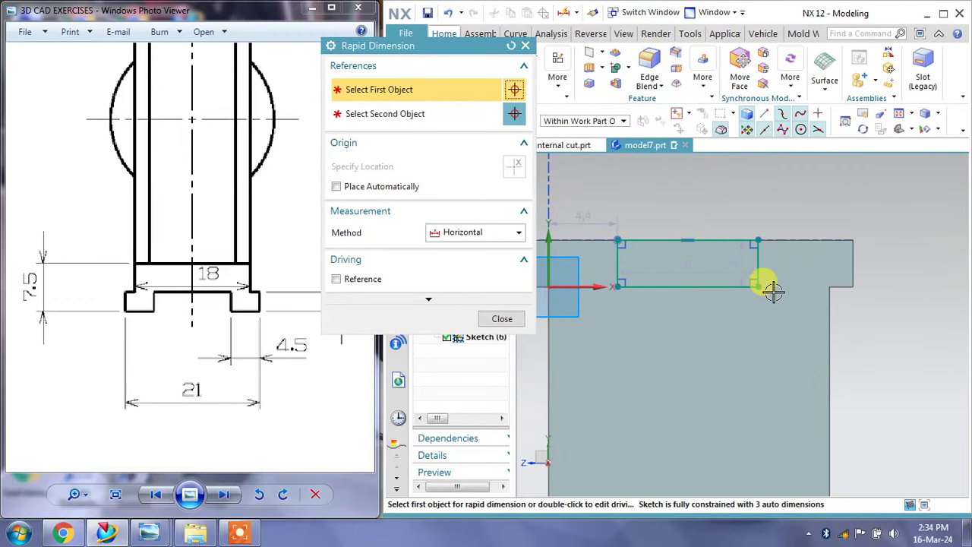
click(750, 283)
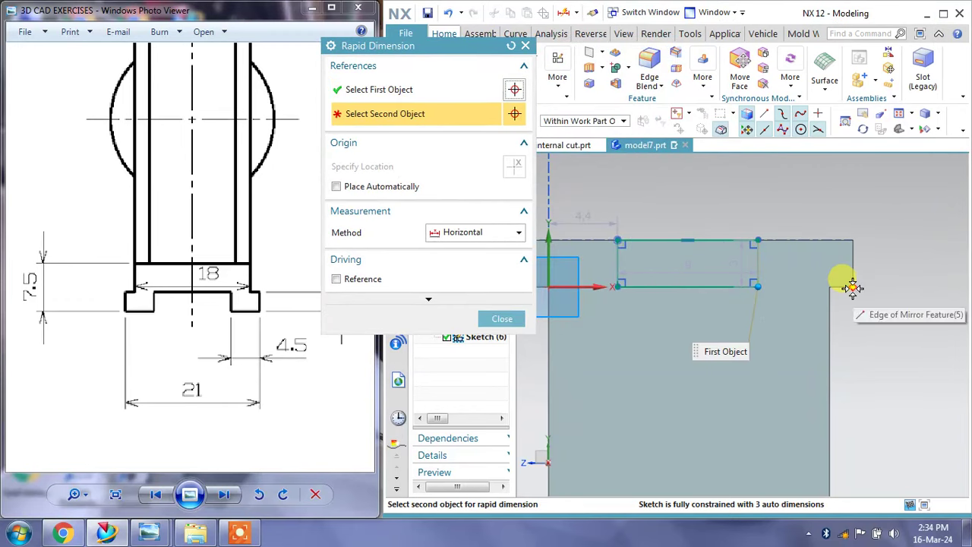
click(852, 288)
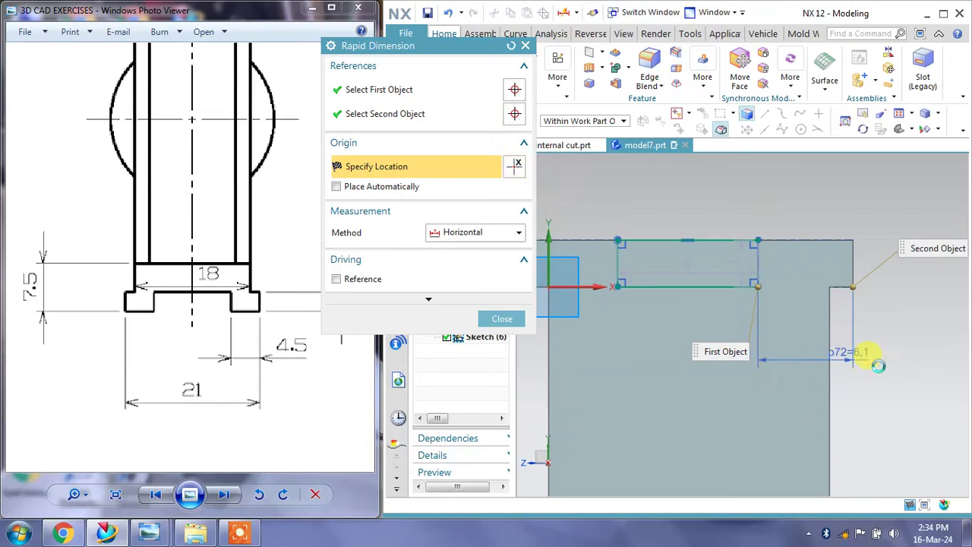
click(877, 363)
text(4.5)
key(Return)
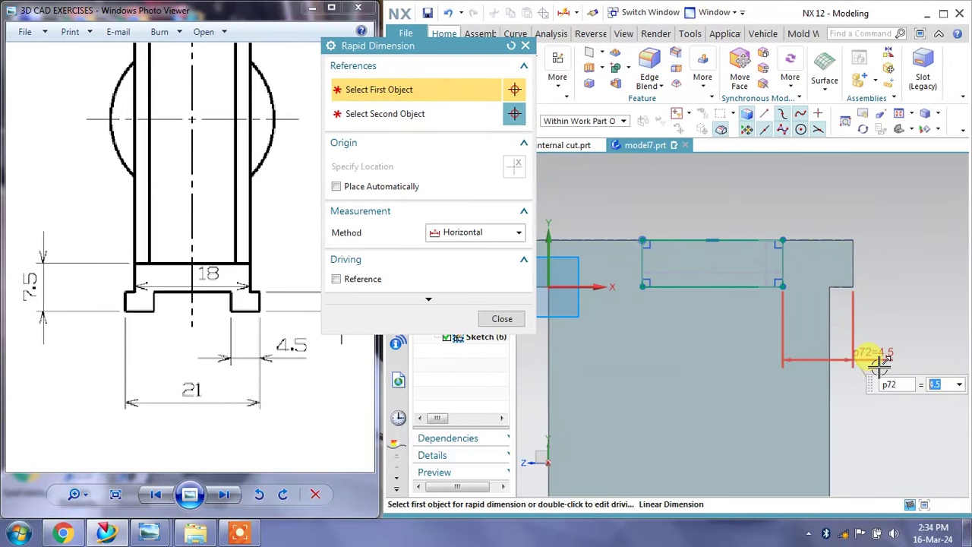
click(502, 319)
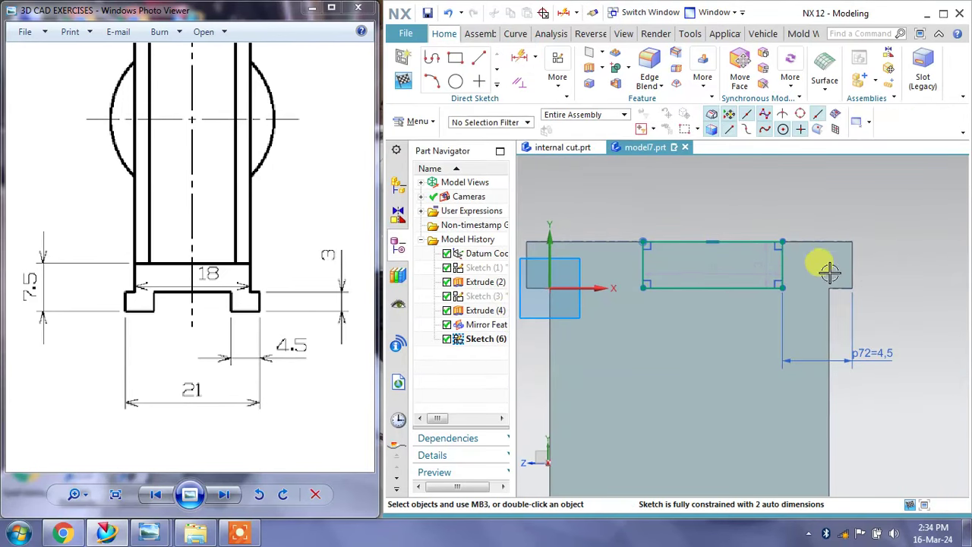
double_click(887, 261)
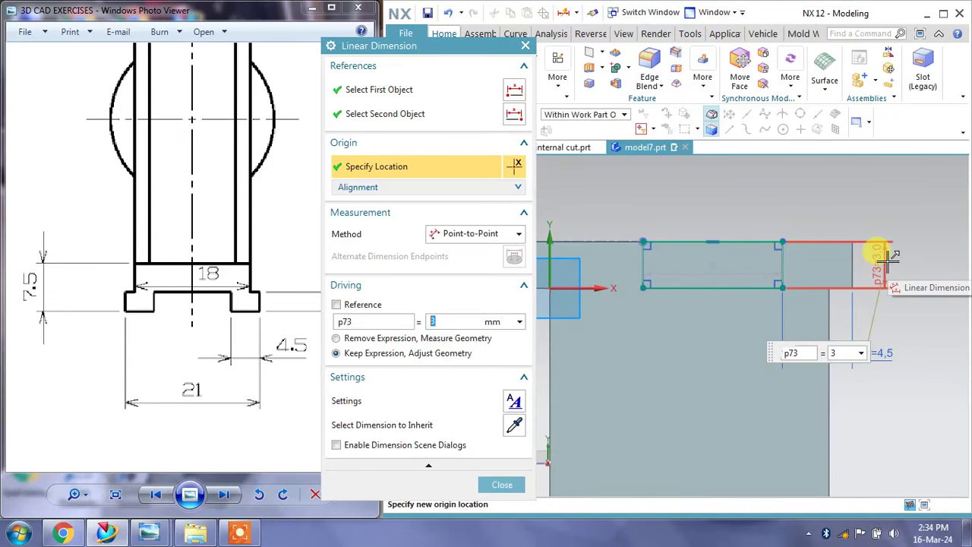
click(502, 485)
drag(190, 292, 280, 306)
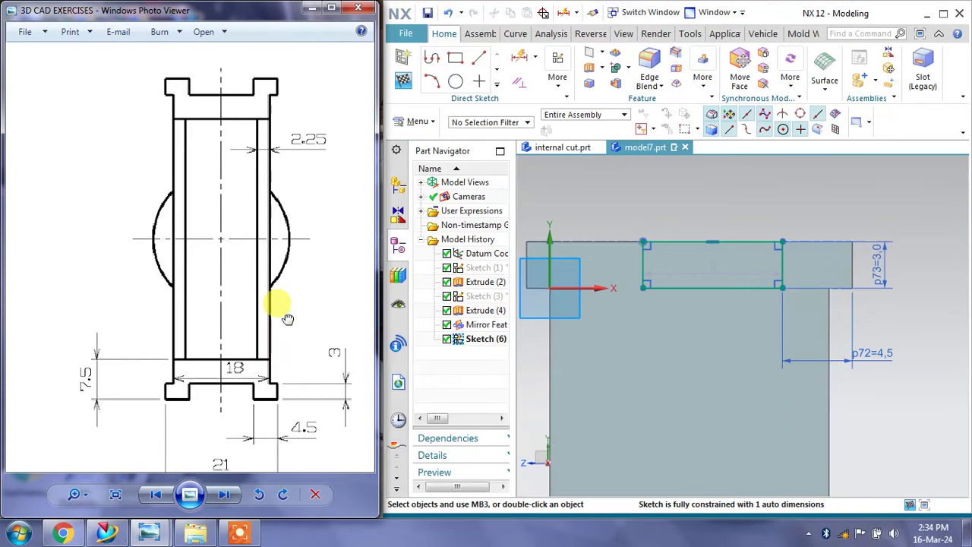
scroll(289, 378, up, 2)
drag(270, 200, 286, 260)
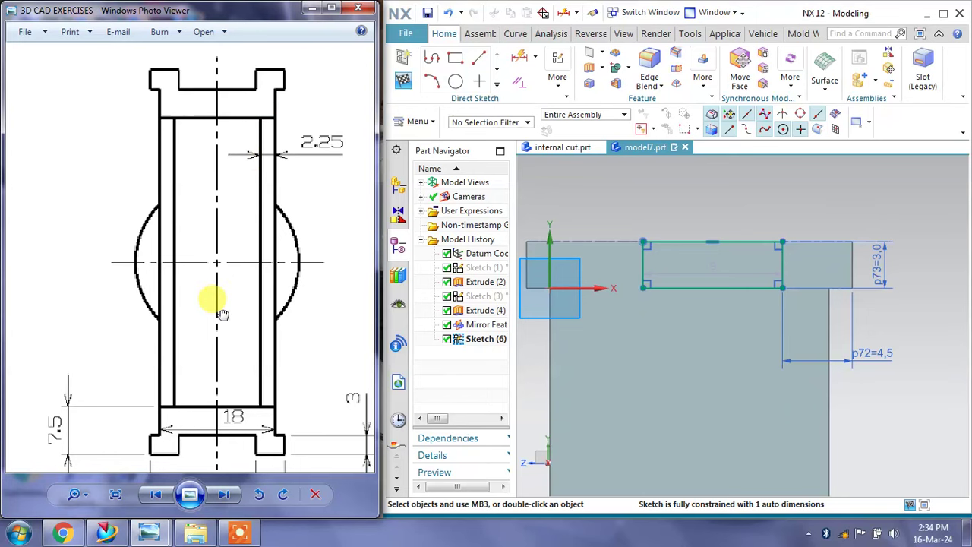
drag(218, 303, 230, 196)
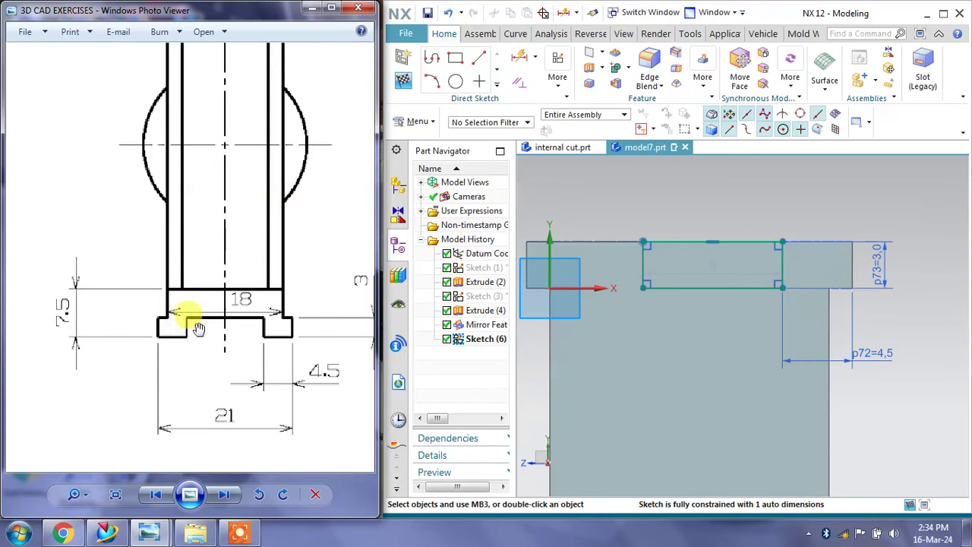
scroll(197, 328, down, 2)
scroll(330, 319, down, 2)
scroll(363, 297, up, 2)
scroll(351, 330, up, 2)
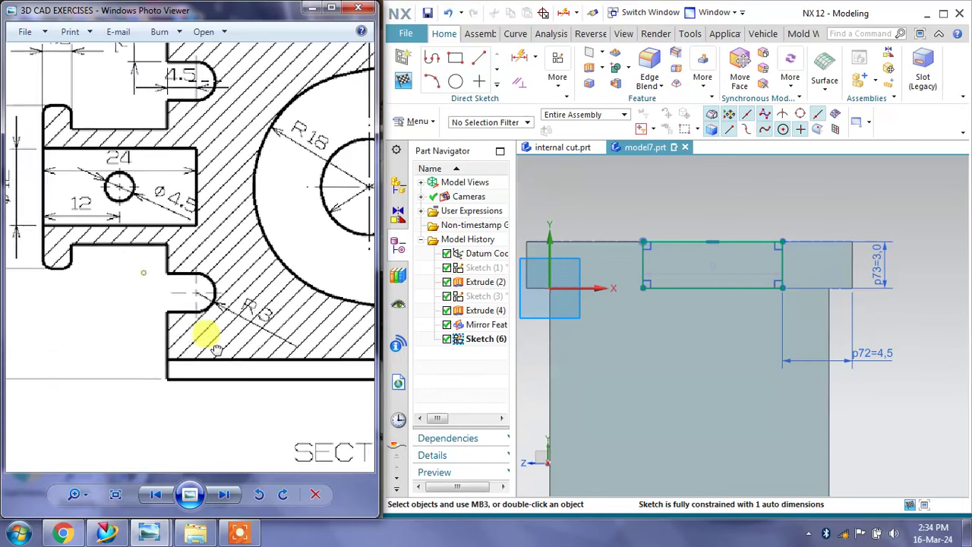
scroll(216, 379, down, 1)
scroll(135, 282, up, 1)
scroll(119, 282, up, 1)
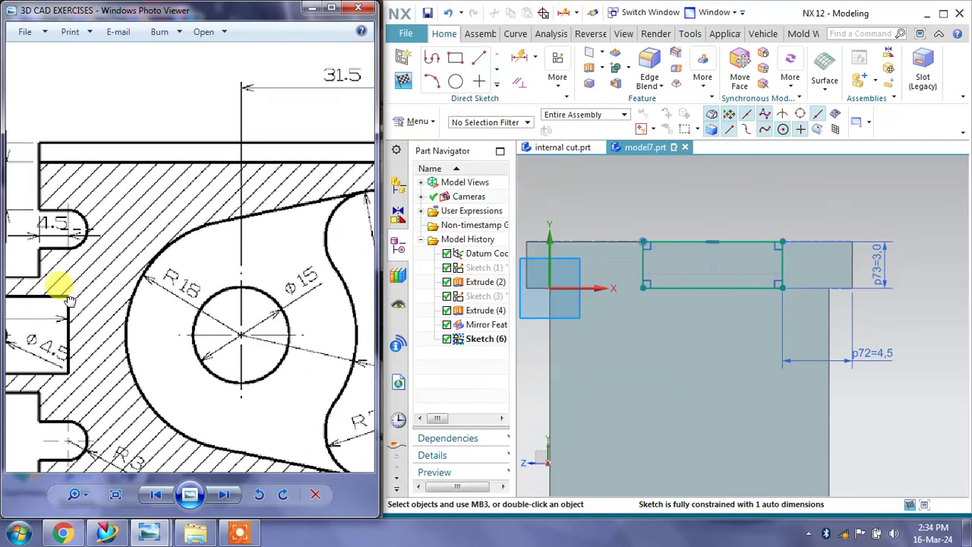
scroll(68, 300, down, 1)
scroll(141, 217, up, 1)
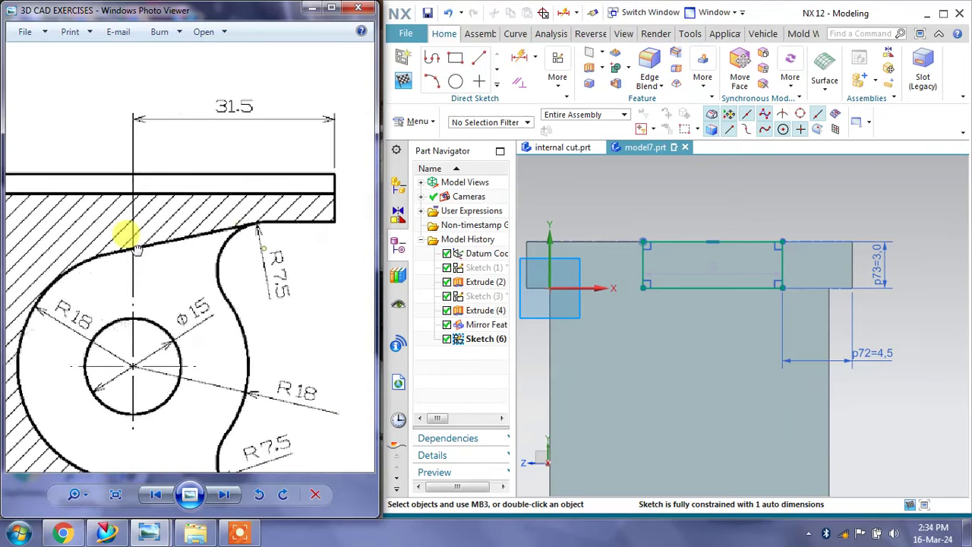
scroll(202, 206, down, 2)
scroll(219, 143, up, 1)
scroll(124, 206, up, 1)
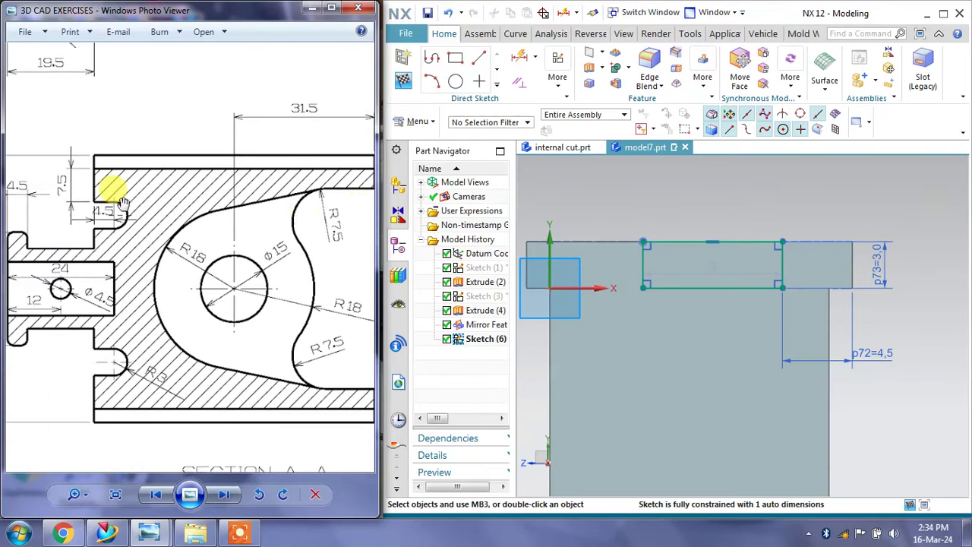
mouse_move(123, 203)
mouse_down()
mouse_move(199, 232)
mouse_move(216, 249)
mouse_move(203, 370)
mouse_move(206, 217)
mouse_move(233, 260)
mouse_move(232, 238)
mouse_up()
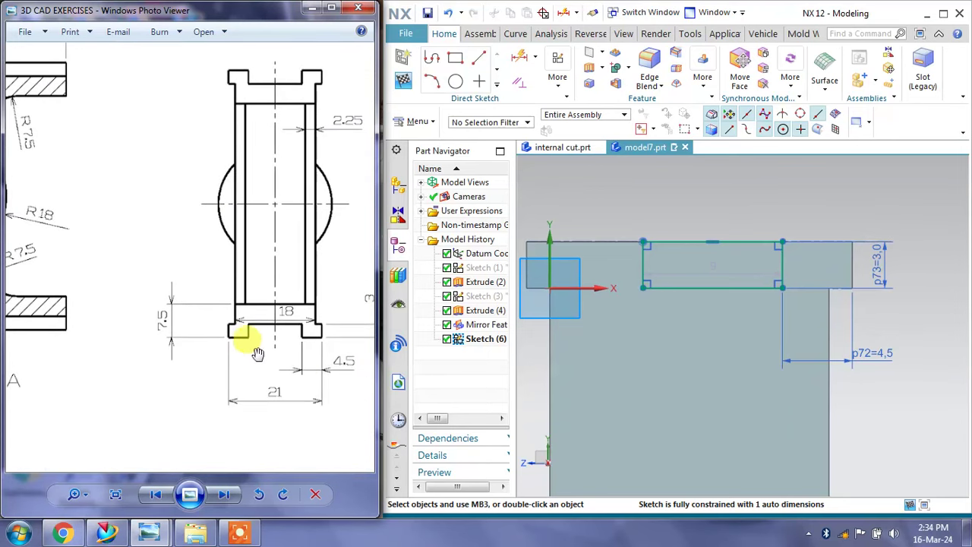
scroll(250, 334, up, 1)
scroll(258, 346, up, 1)
drag(282, 330, 232, 334)
Leave the sketch, then reopen Sketch (6) from the Part Navigator
key(ctrl+q)
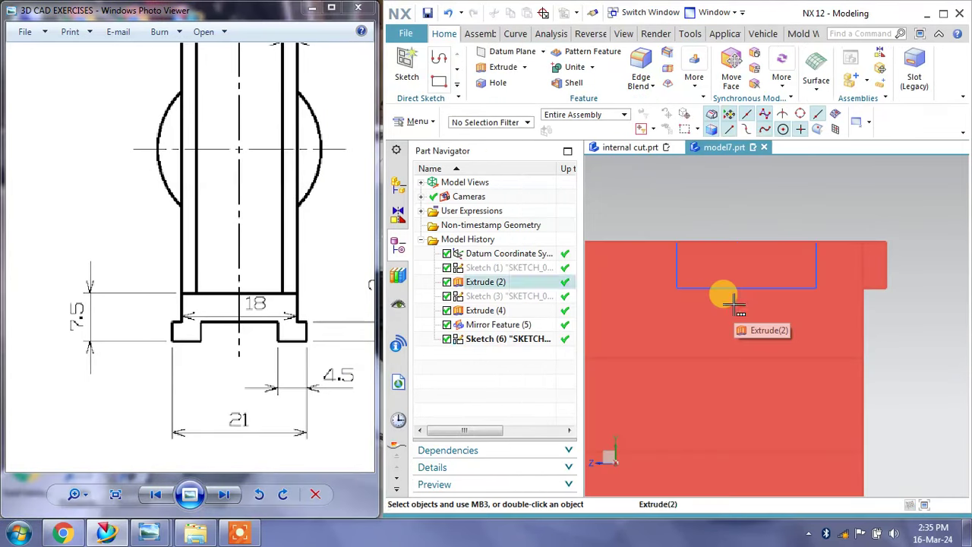
drag(287, 352, 293, 352)
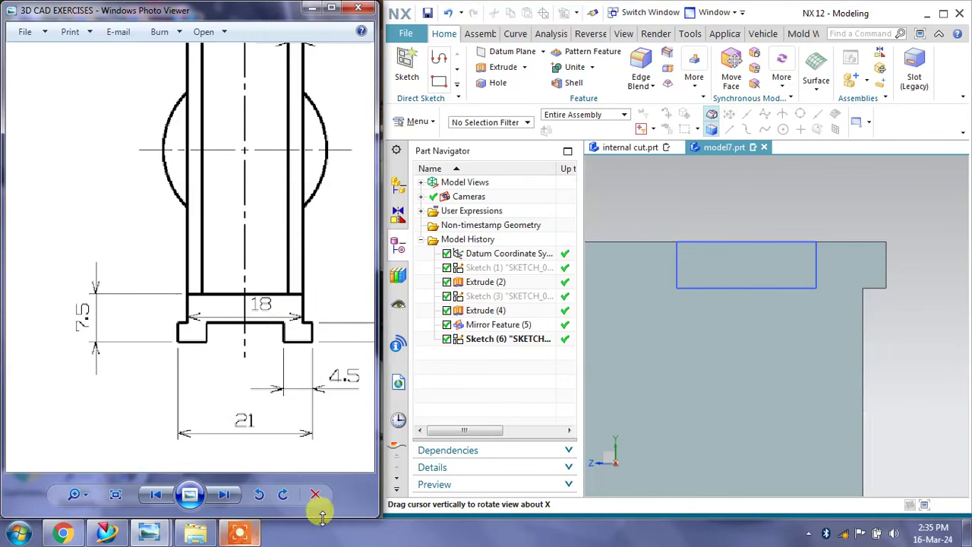
click(723, 287)
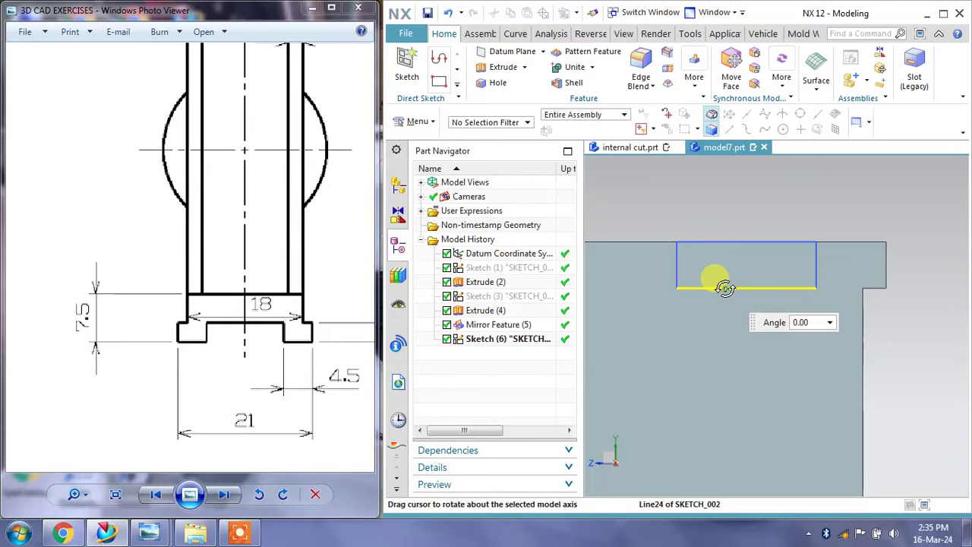
click(535, 339)
double_click(536, 338)
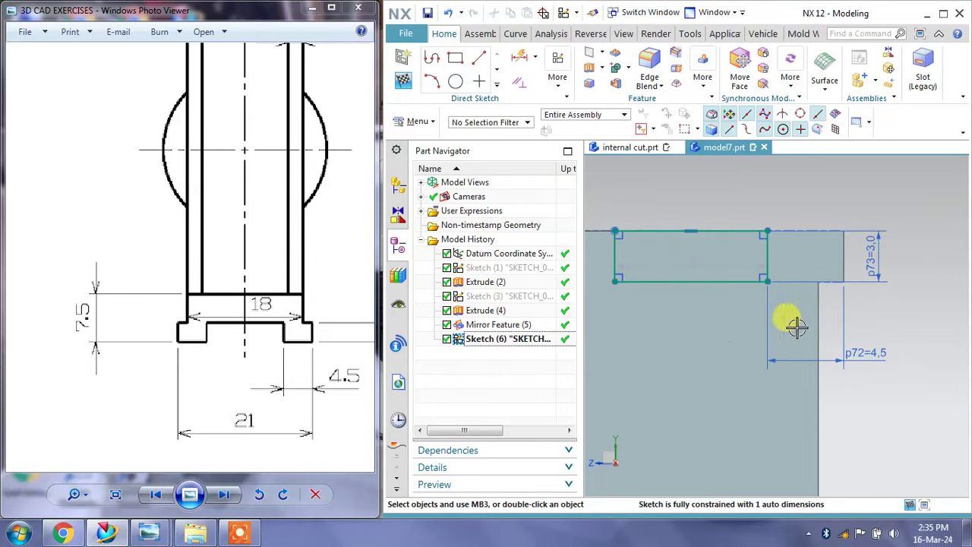
Add a 4.5 horizontal dimension locating the rectangle from the vertical axis
click(531, 68)
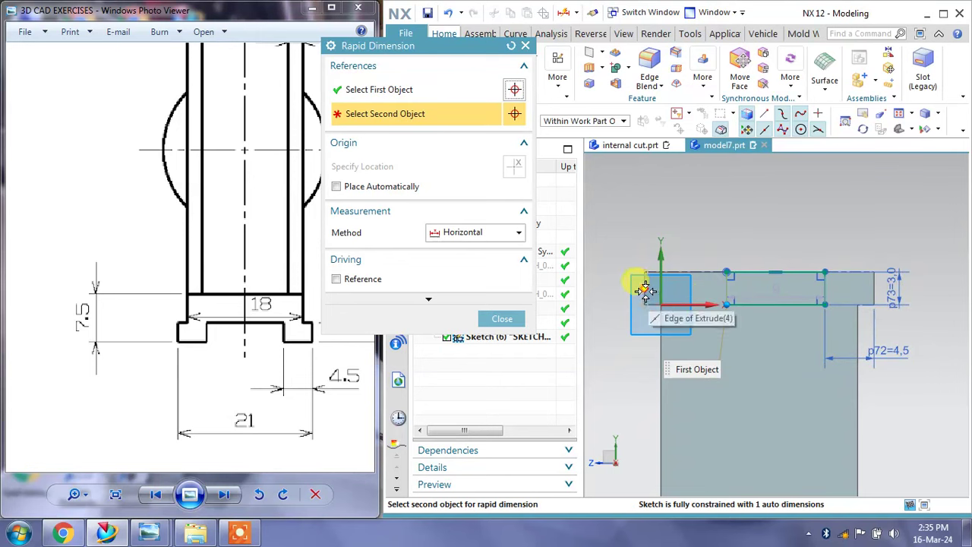
click(656, 242)
click(660, 242)
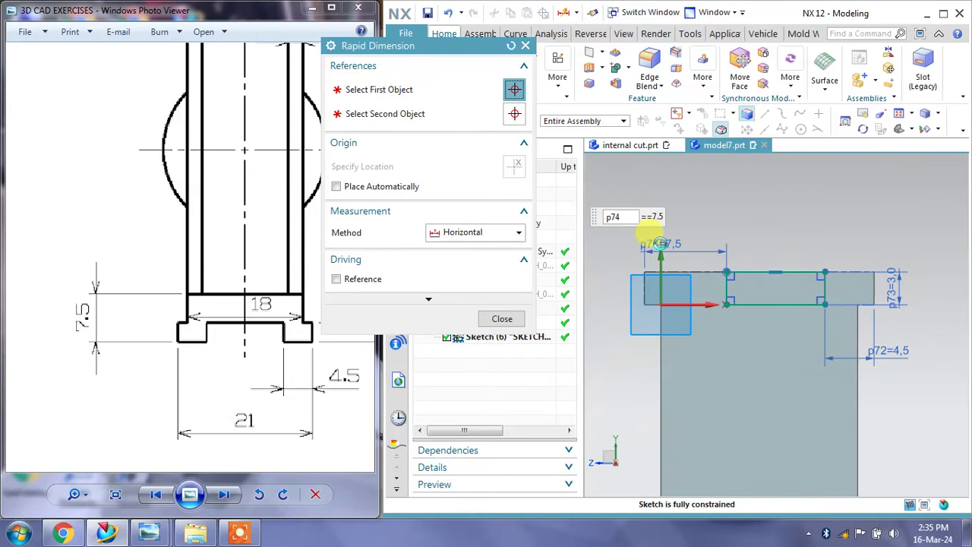
text(4.5)
key(Return)
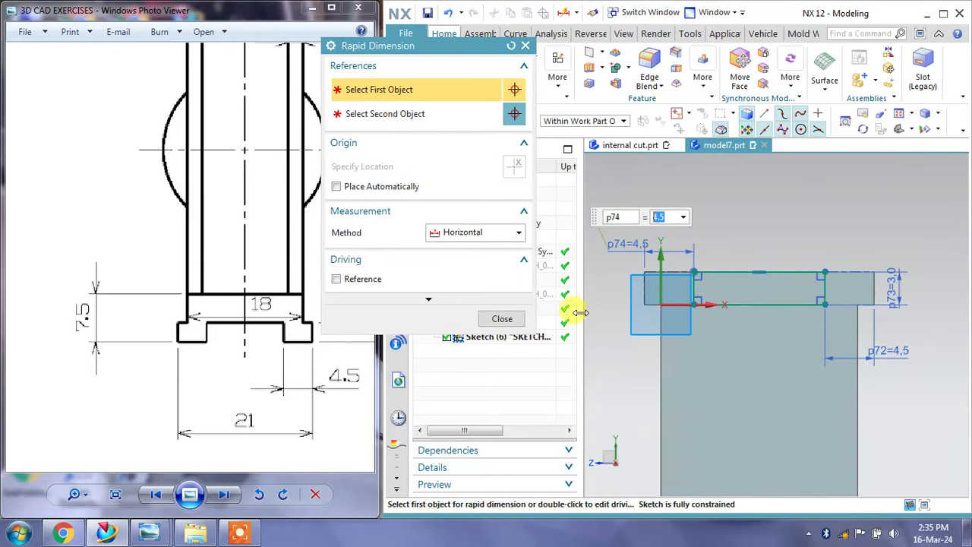
click(502, 319)
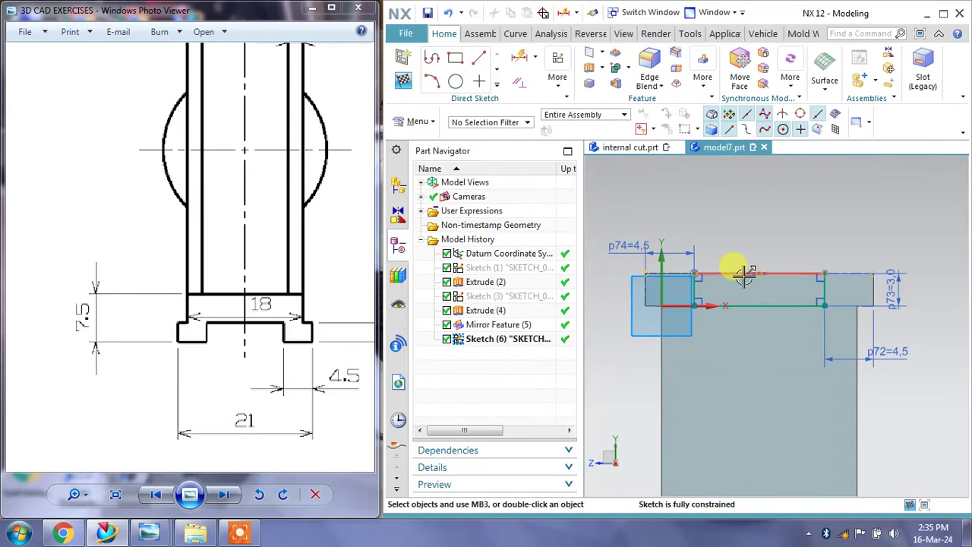
Mirror the four slot-rectangle lines across the Z datum axis to the opposite end
scroll(699, 259, down, 2)
scroll(710, 254, down, 2)
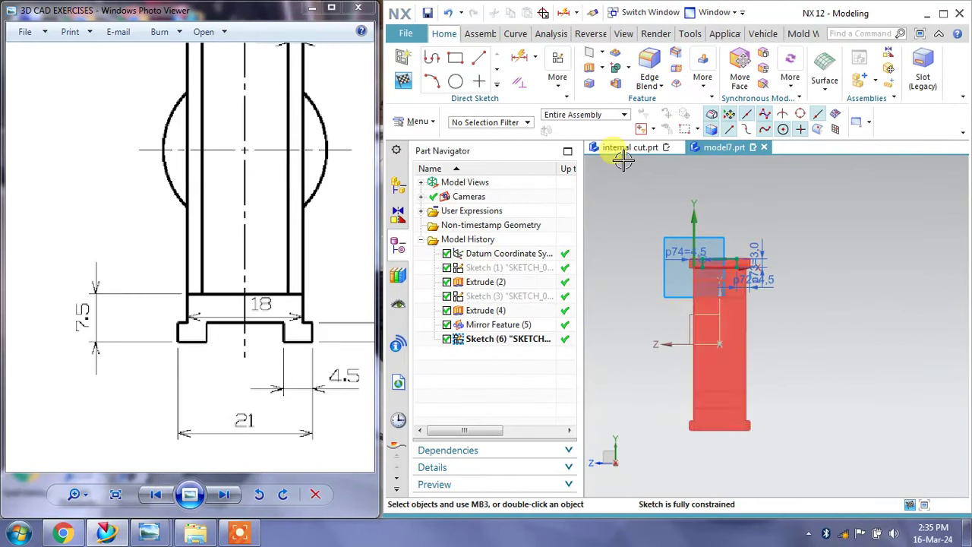
click(500, 90)
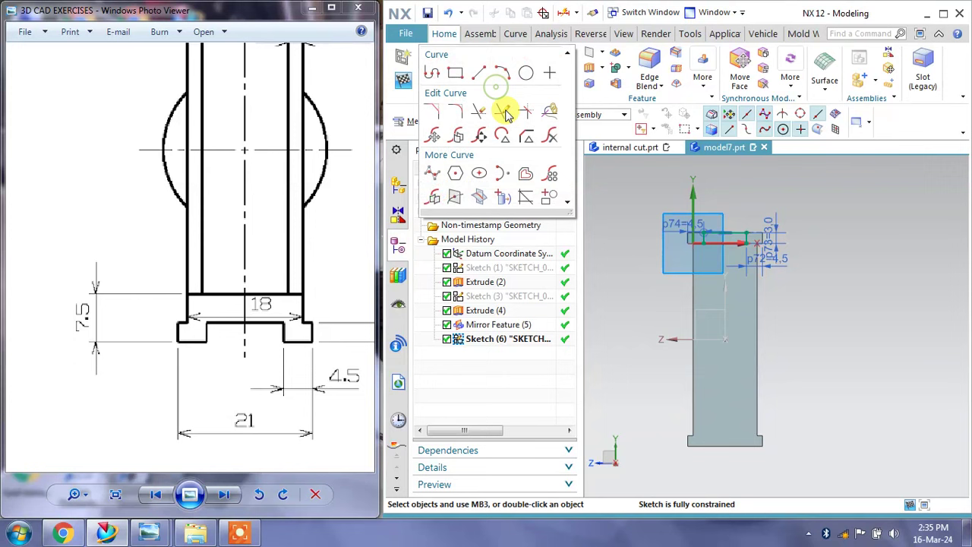
click(425, 193)
scroll(679, 210, up, 1)
scroll(737, 224, up, 1)
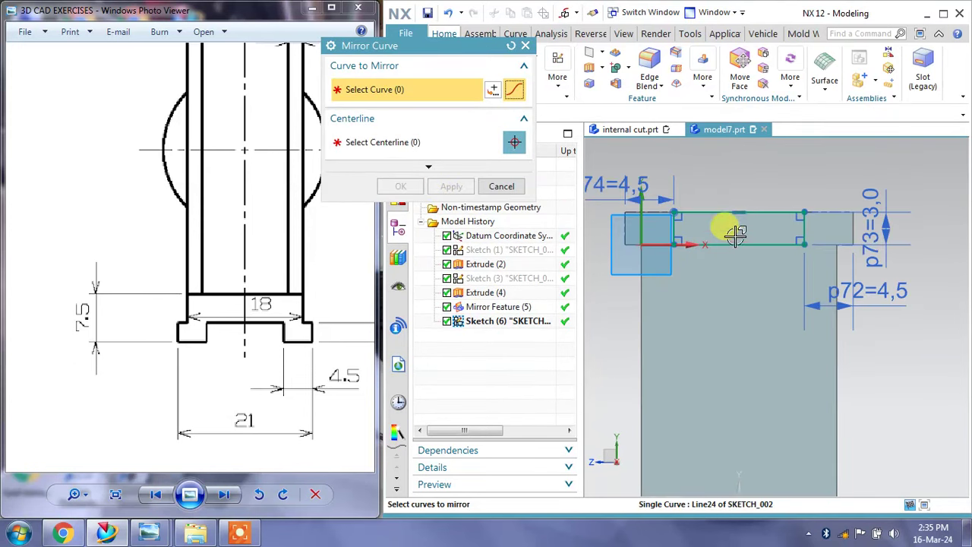
scroll(753, 208, up, 1)
click(819, 226)
click(814, 235)
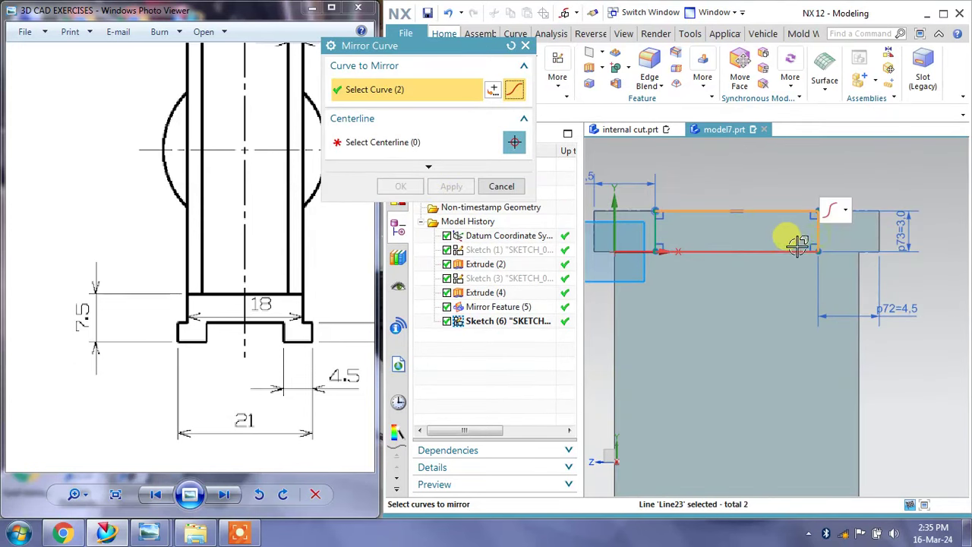
click(660, 231)
click(660, 232)
middle_click(661, 231)
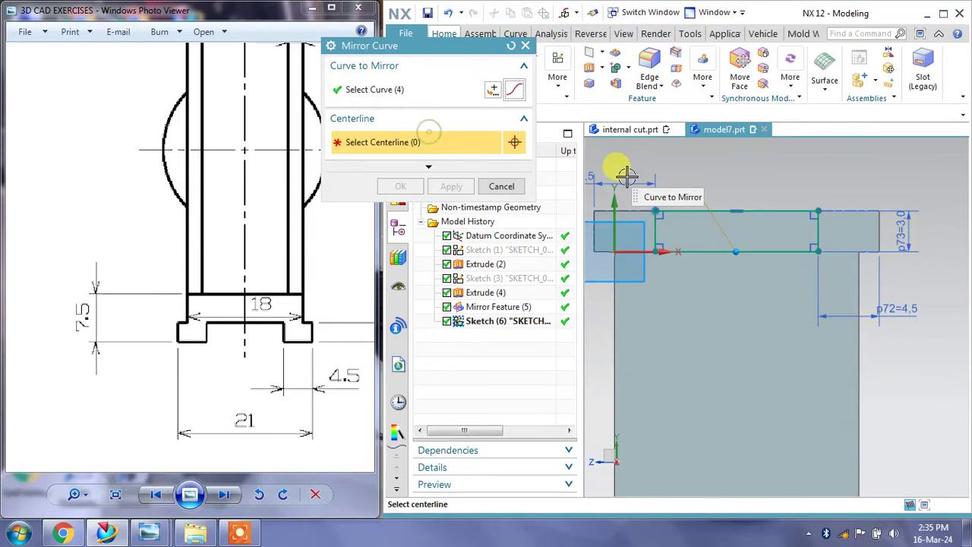
scroll(718, 204, down, 2)
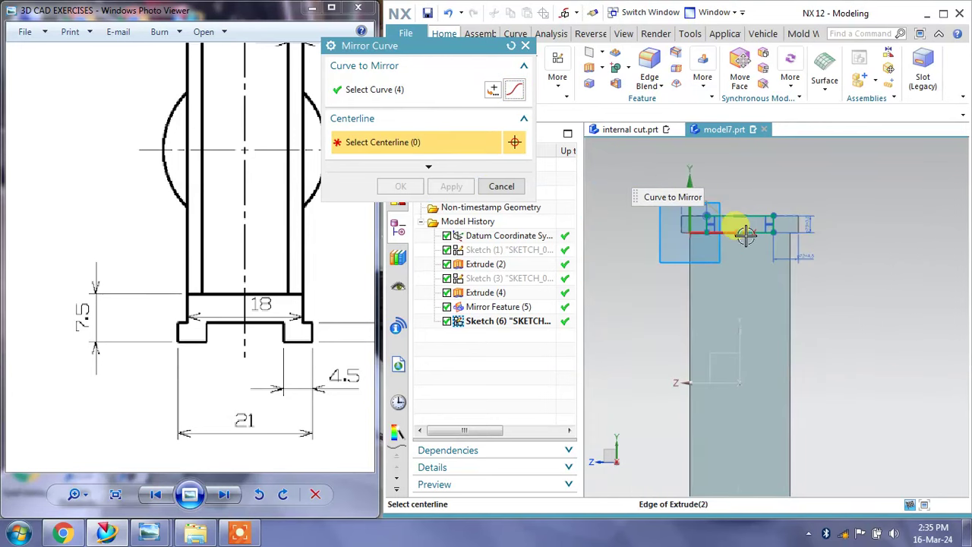
click(704, 381)
click(451, 186)
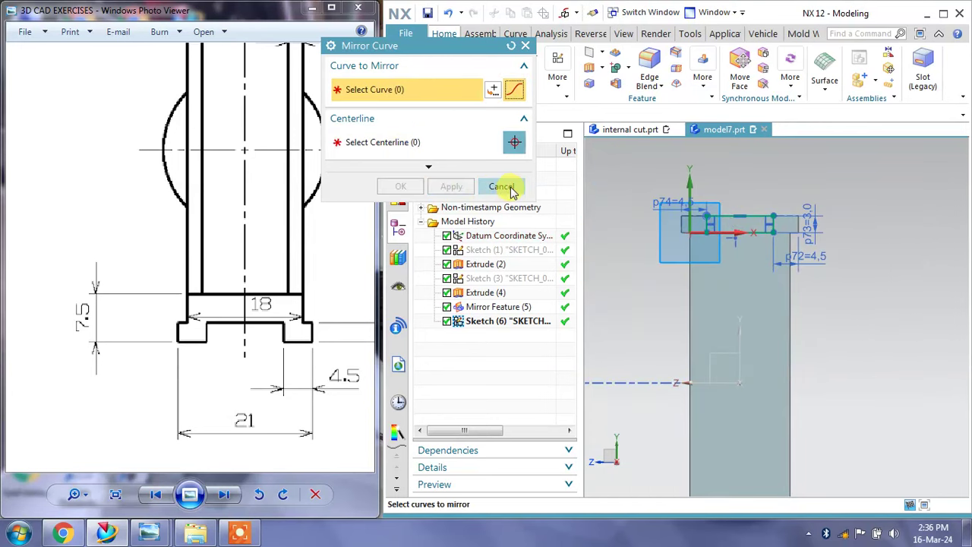
click(501, 186)
Extrude Sketch (6)'s two rectangles 88 mm through the block with Boolean Subtract
click(407, 82)
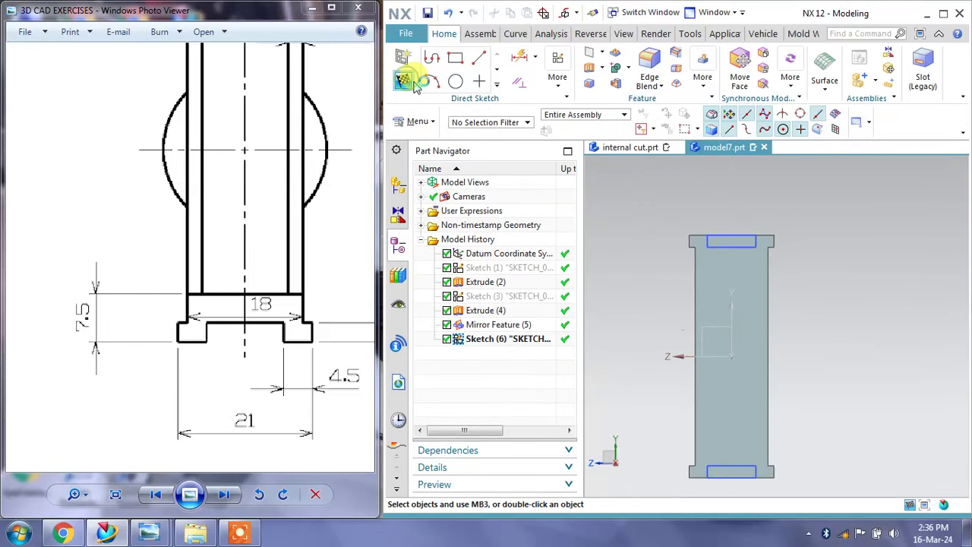
mouse_move(695, 210)
middle_down()
mouse_move(712, 207)
mouse_move(720, 230)
middle_up()
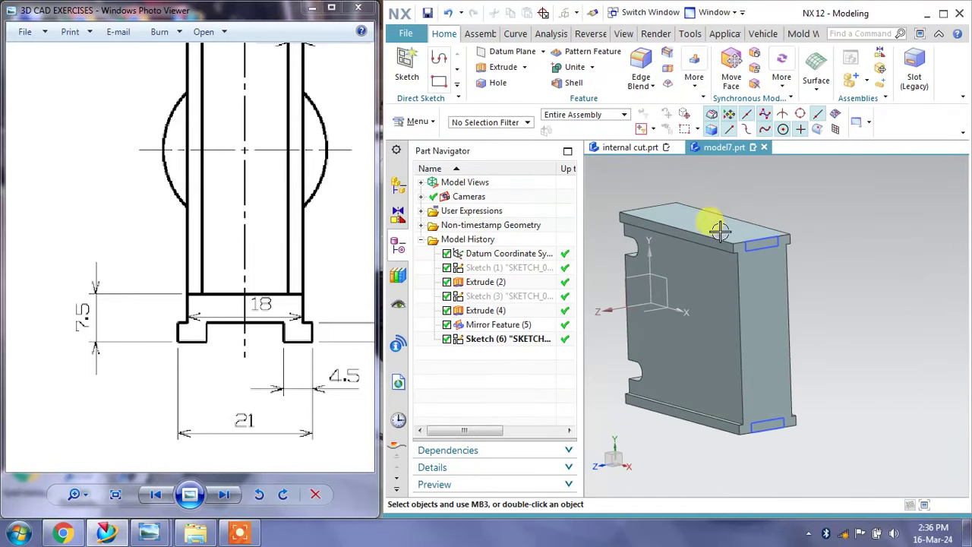
click(532, 339)
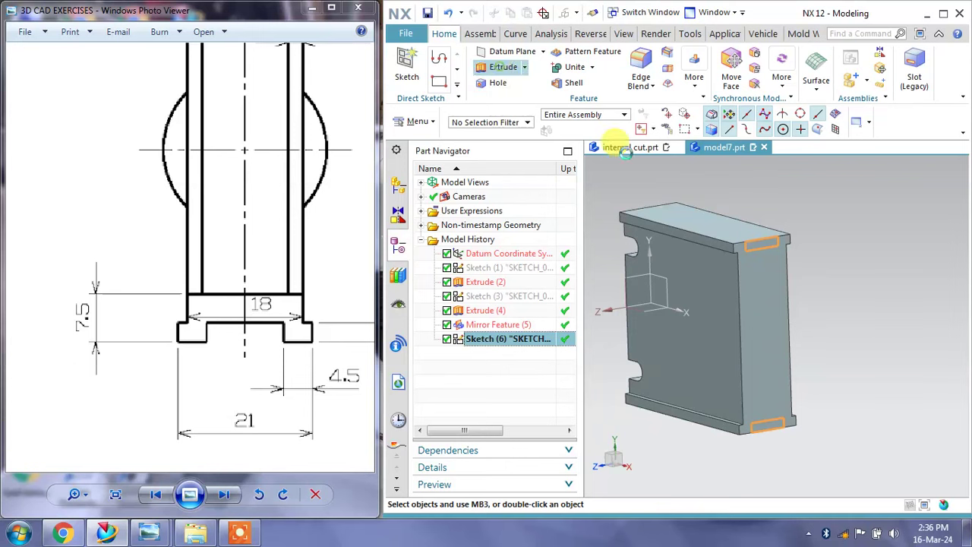
click(495, 67)
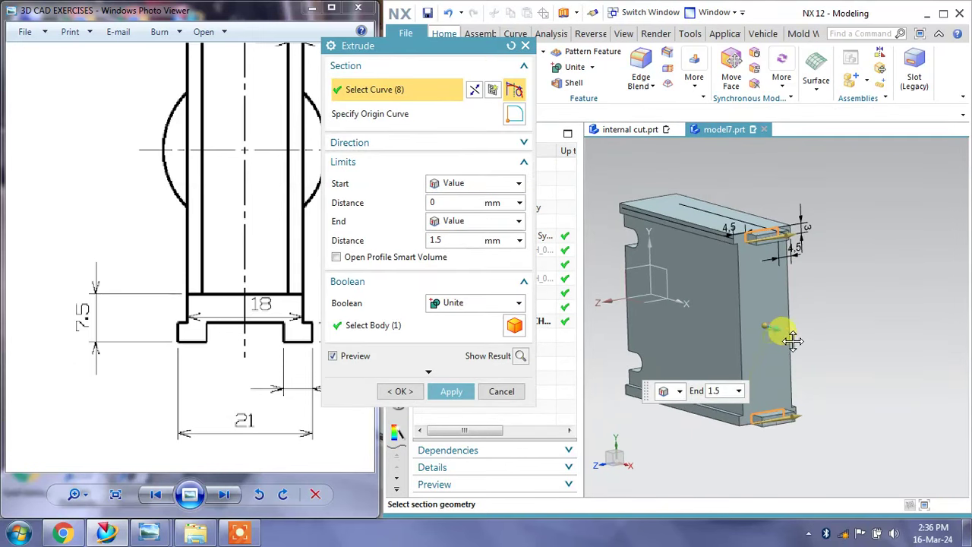
mouse_move(792, 337)
mouse_down()
mouse_move(889, 359)
mouse_move(604, 283)
mouse_up()
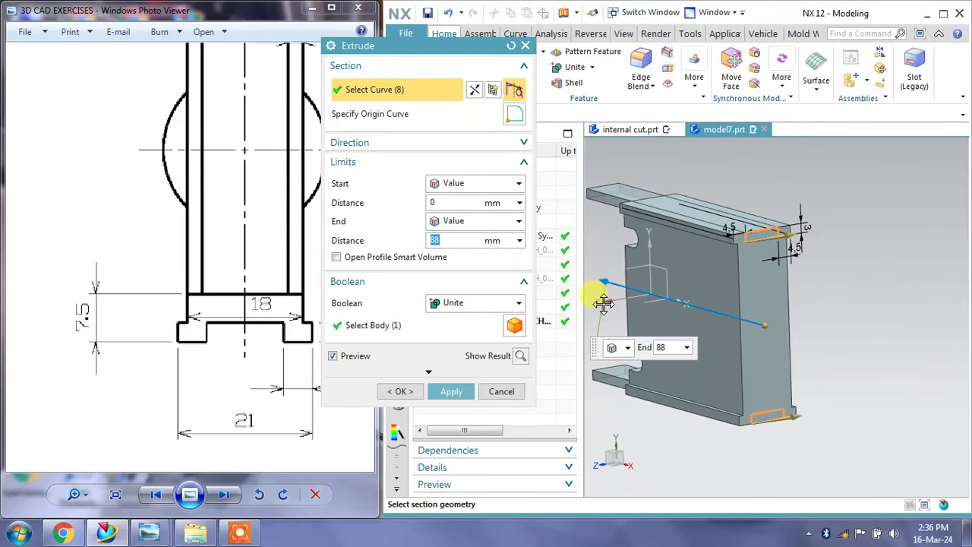
click(473, 304)
click(456, 348)
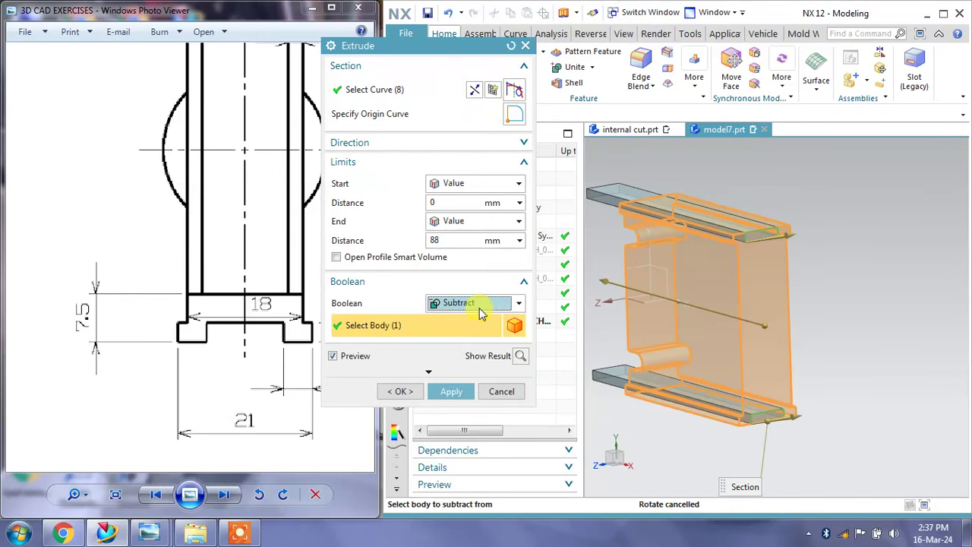
click(453, 393)
click(501, 391)
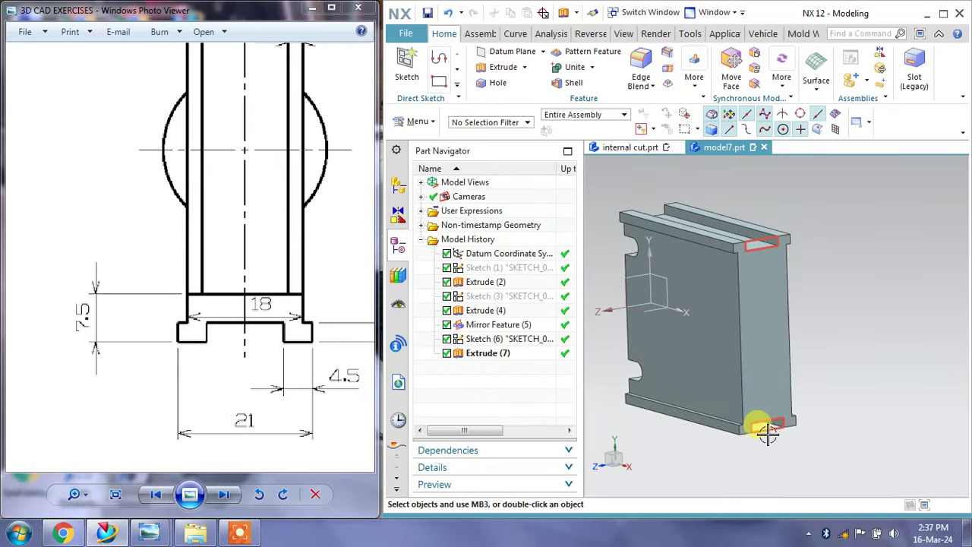
right_click(769, 446)
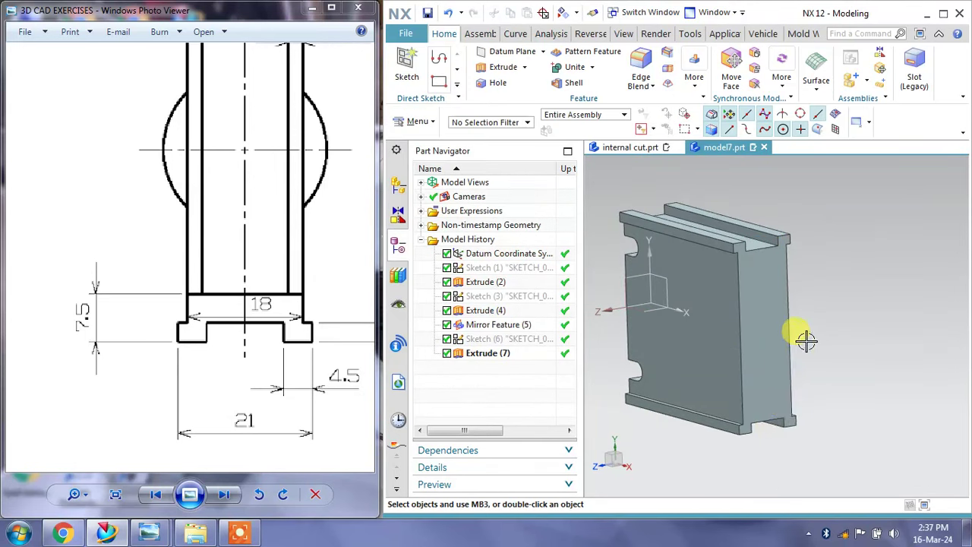
middle_drag(802, 336, 811, 342)
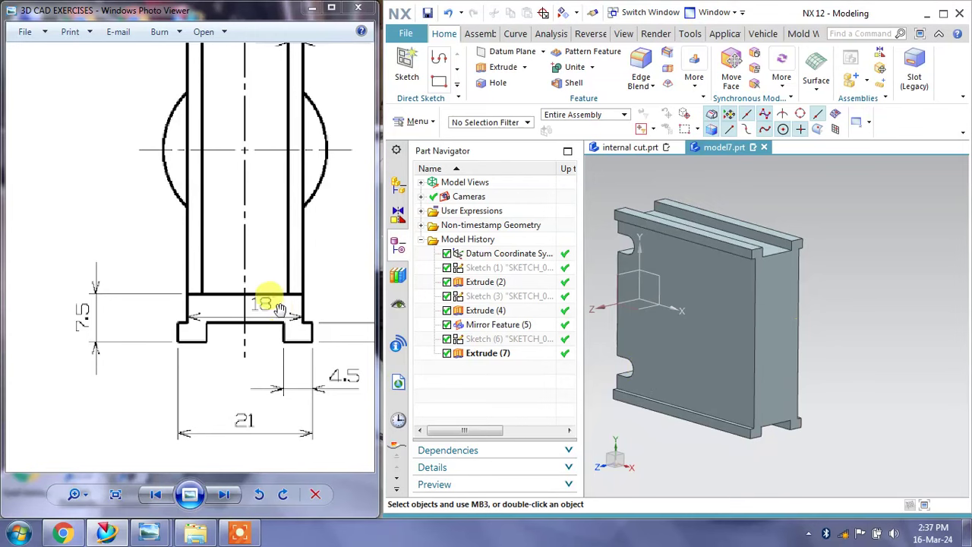
mouse_move(280, 308)
mouse_down()
mouse_move(245, 304)
mouse_move(193, 182)
mouse_move(247, 209)
mouse_up()
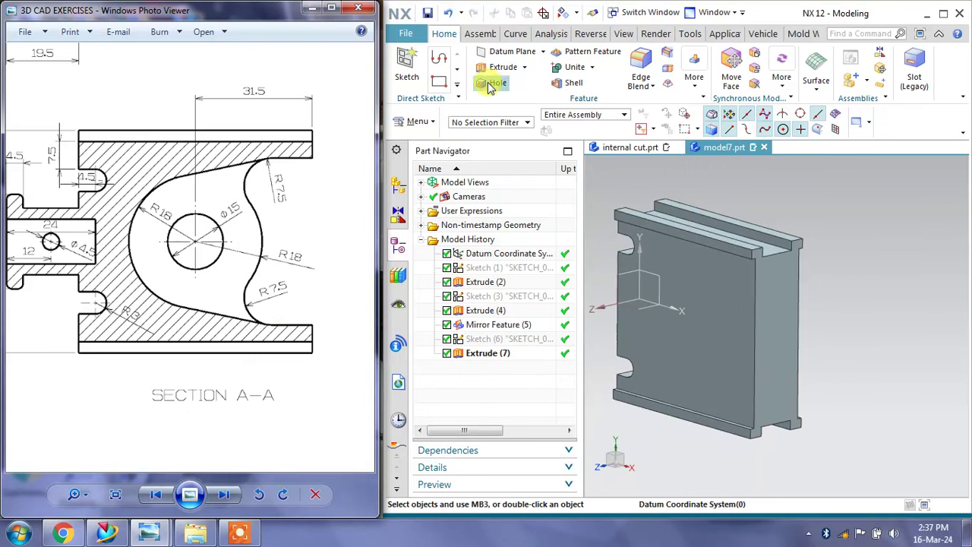
Sketch a Ø34 circle on the front face, centred right of the origin
click(411, 72)
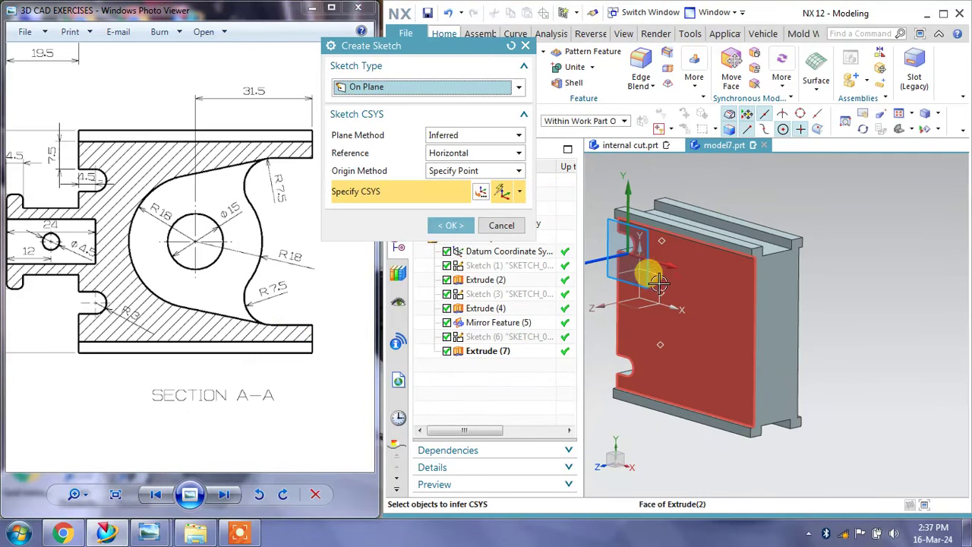
click(647, 305)
click(451, 224)
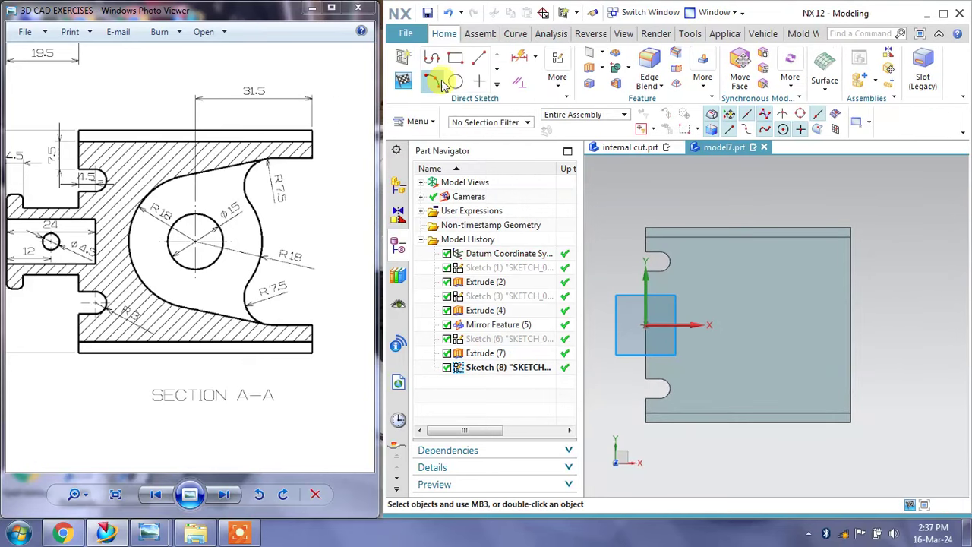
click(455, 82)
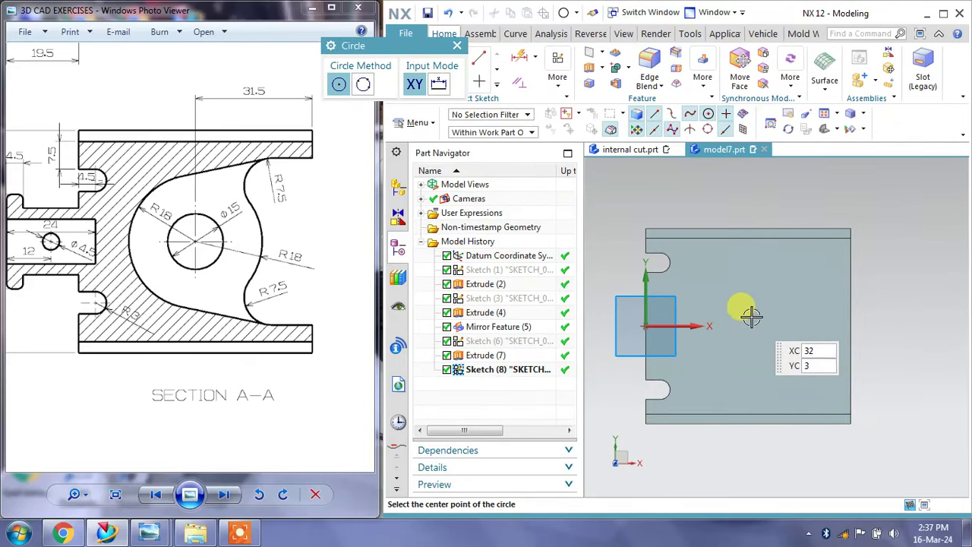
click(751, 318)
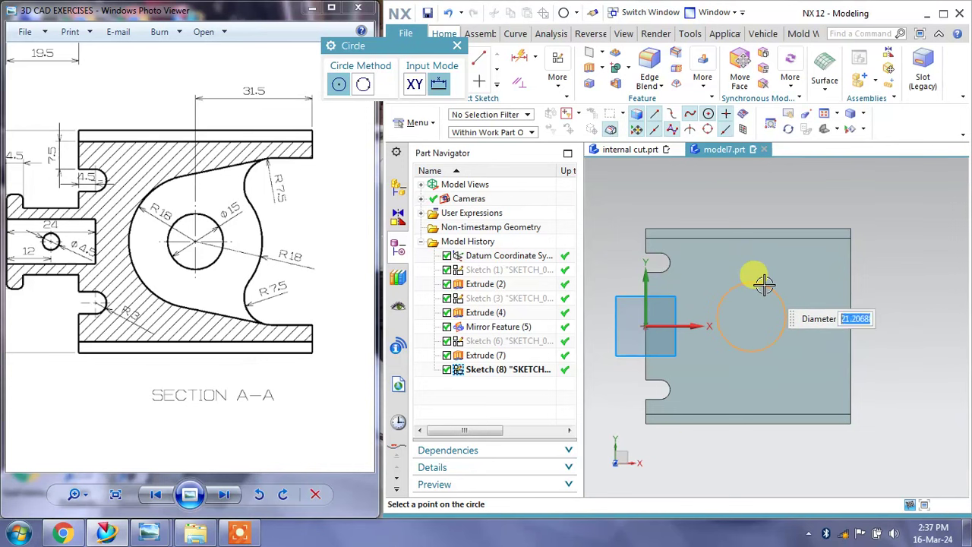
text(34)
key(Return)
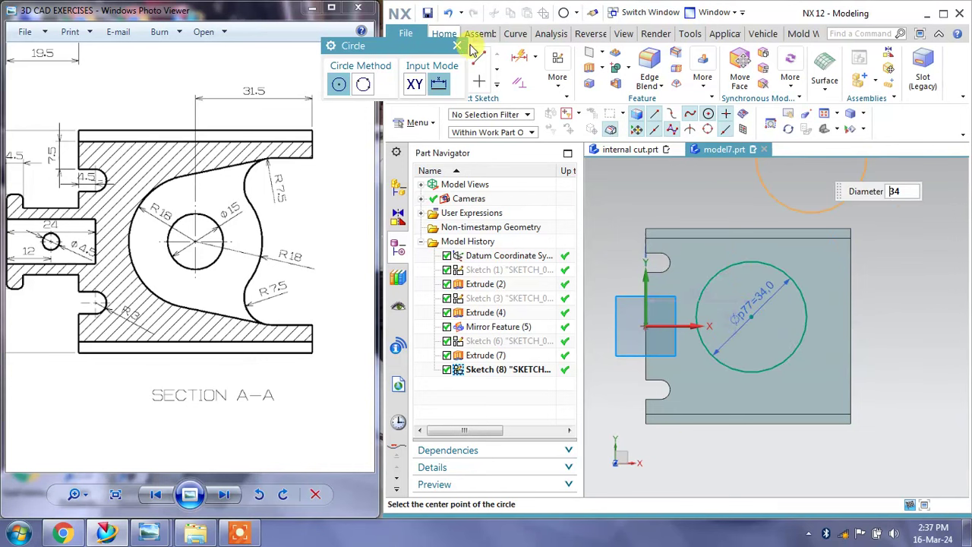
click(457, 46)
key(ctrl+q)
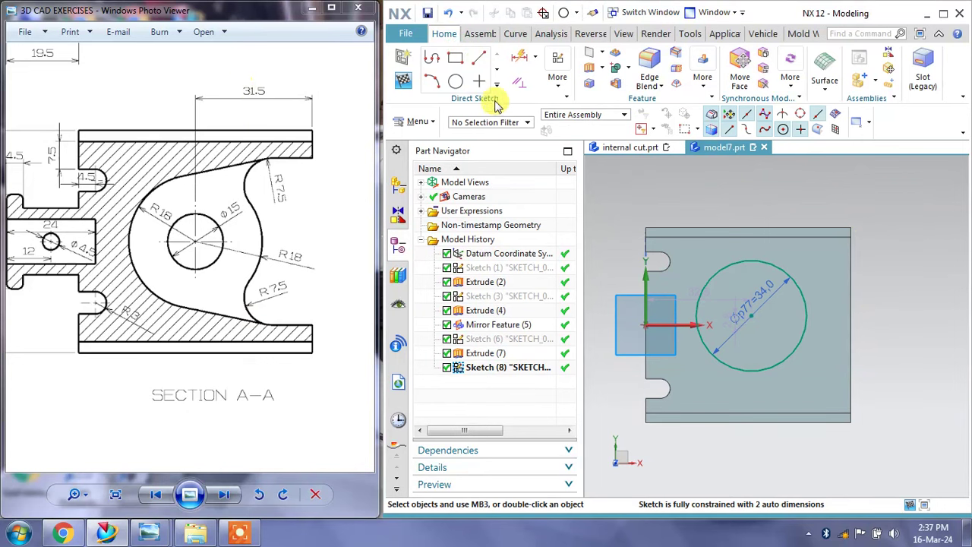
Dimension the Ø34 circle's centre 31.5 horizontally from the part's top-right corner
click(517, 59)
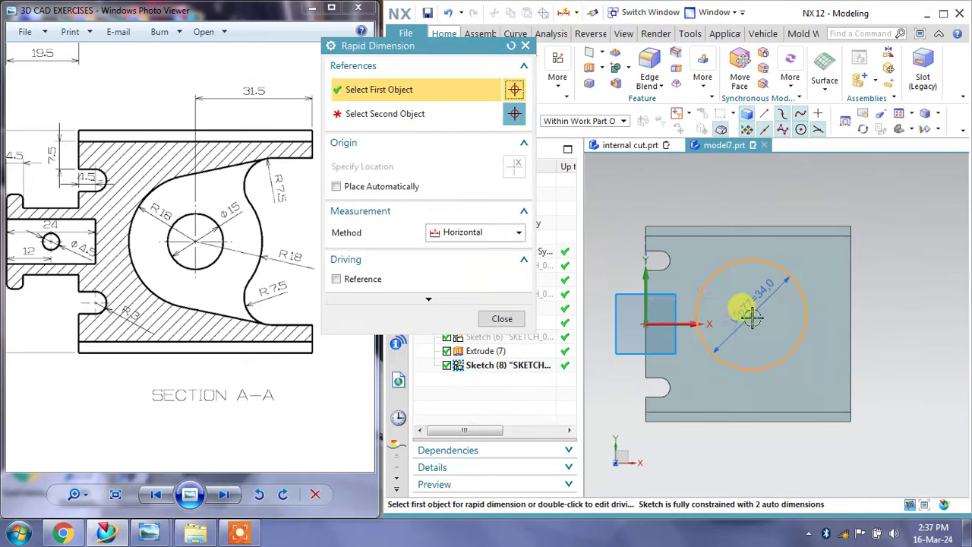
click(752, 317)
click(849, 229)
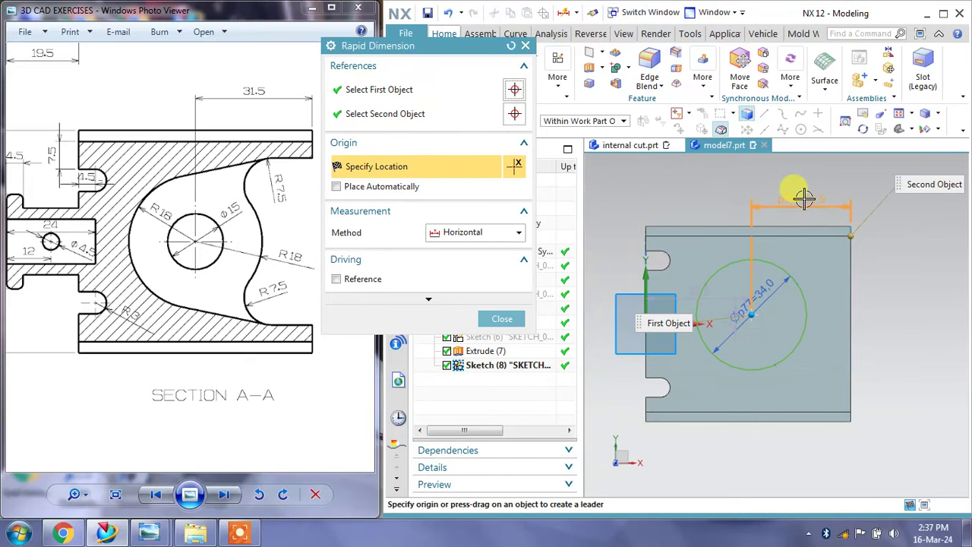
click(805, 196)
text(31.5)
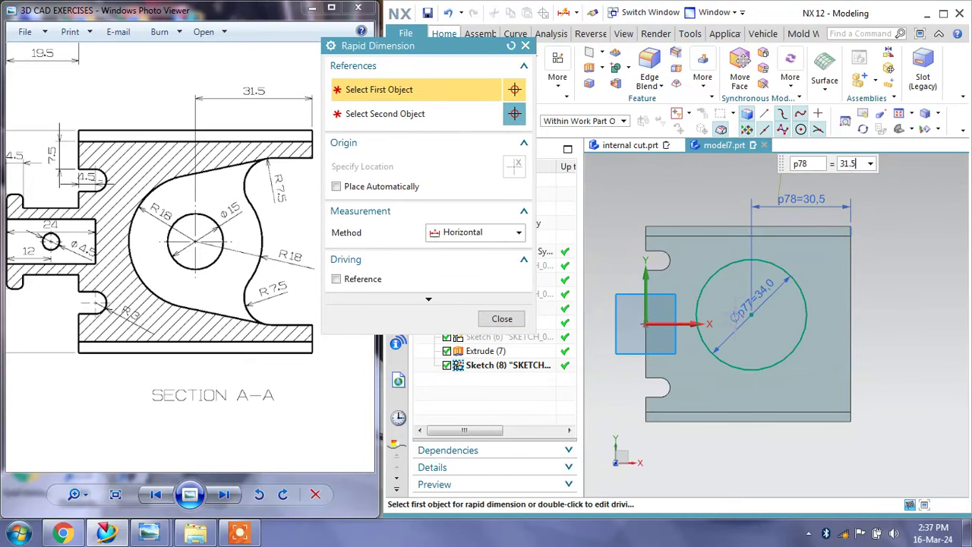
key(Return)
click(762, 206)
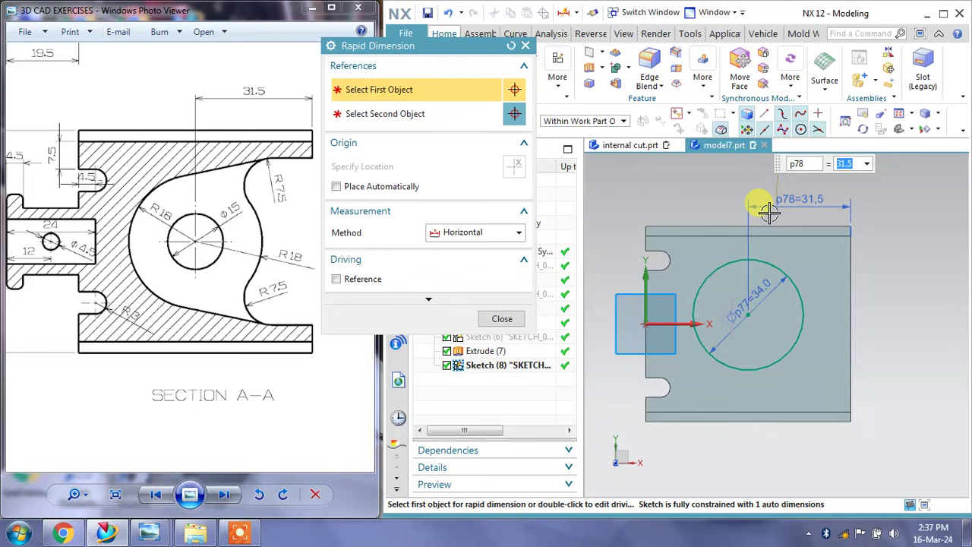
click(516, 325)
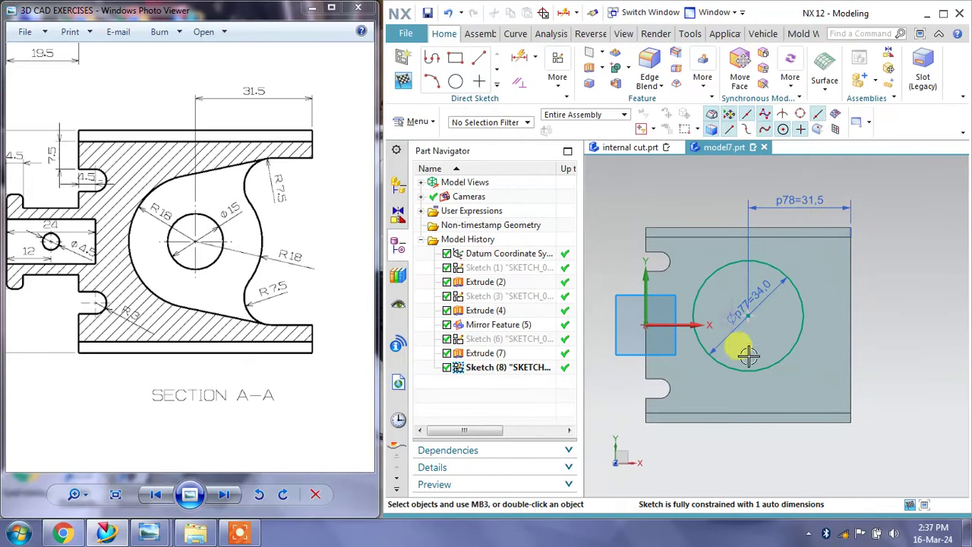
Align the circle centre horizontally with the sketch origin
click(516, 84)
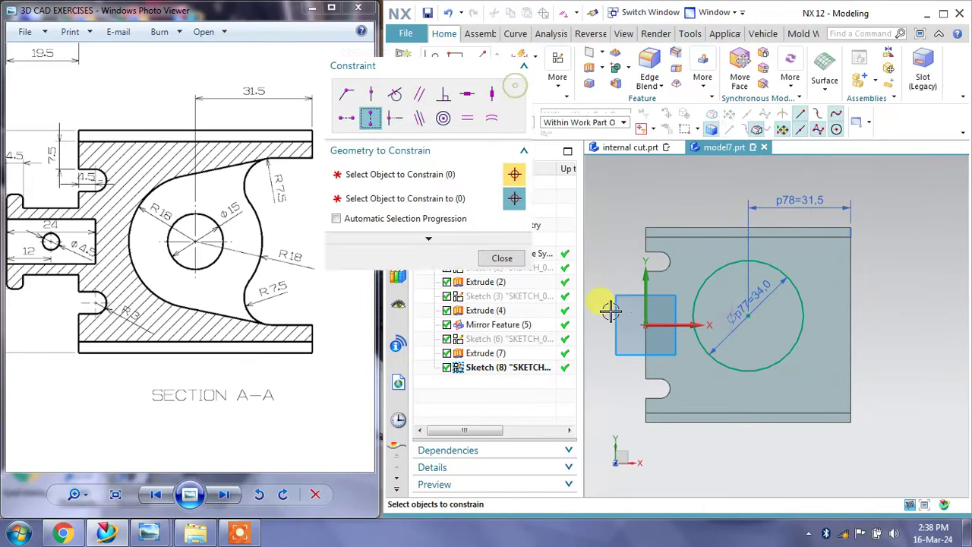
click(352, 120)
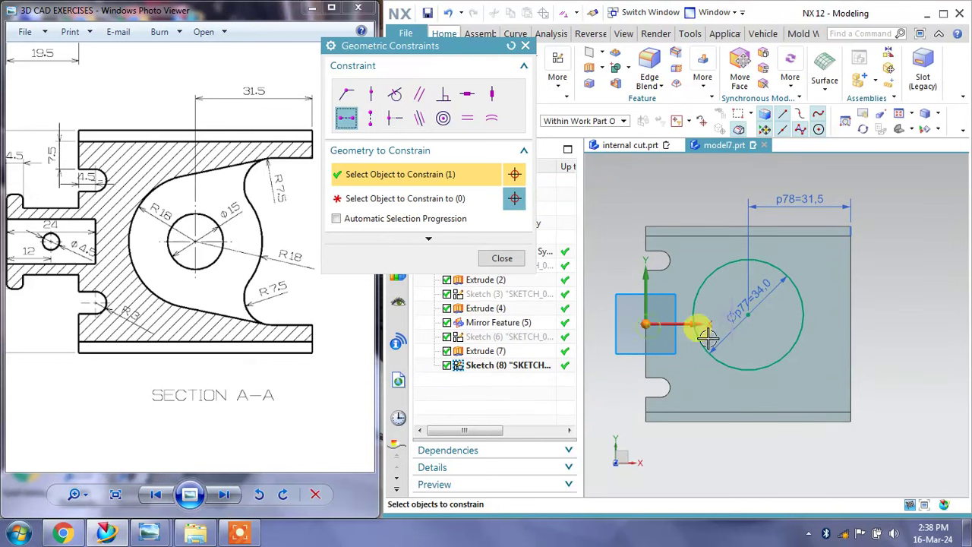
click(695, 319)
click(722, 302)
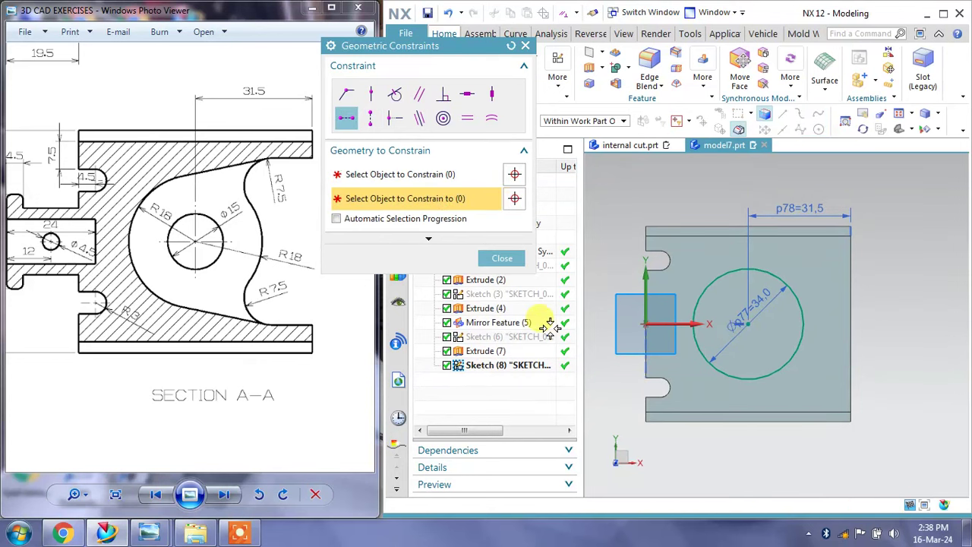
click(502, 258)
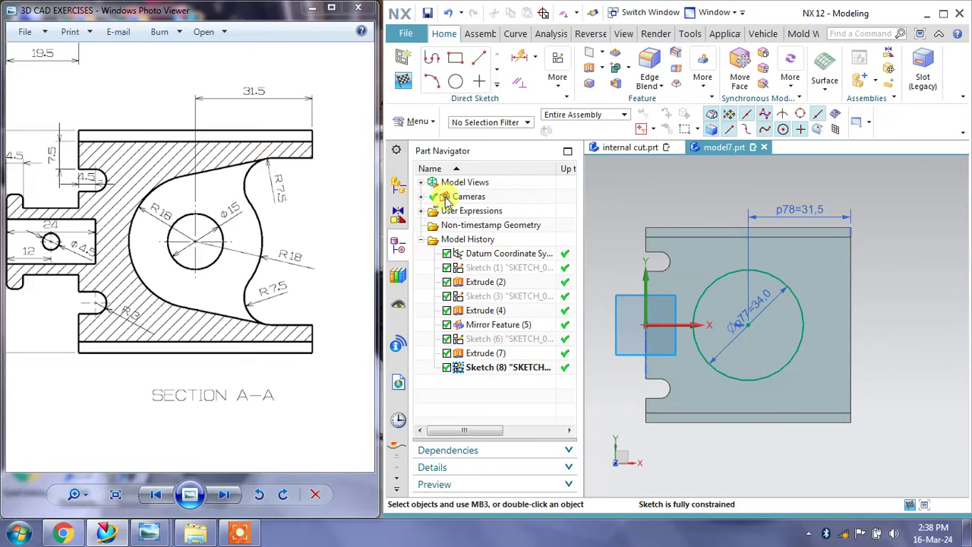
Draw a Ø15 circle up and to the right of the large circle
click(457, 82)
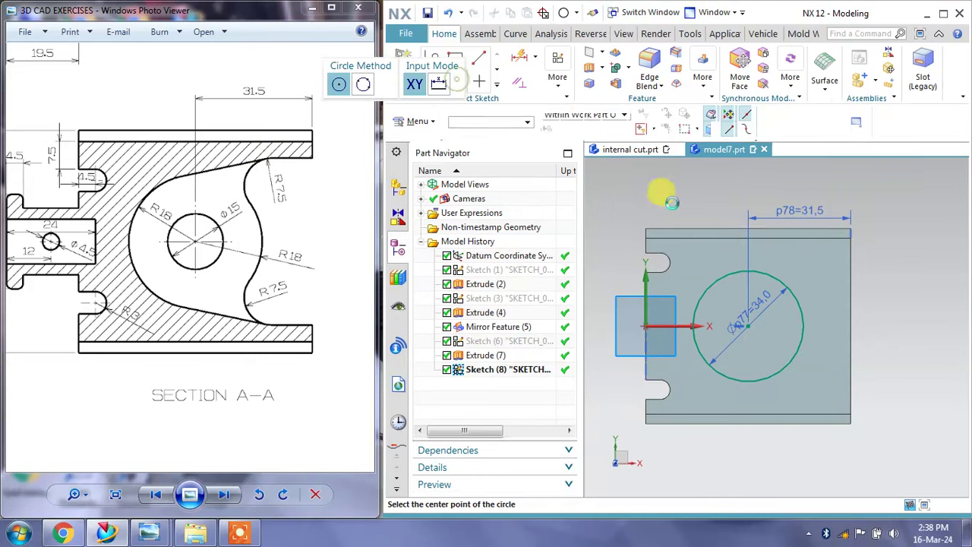
scroll(761, 262, up, 2)
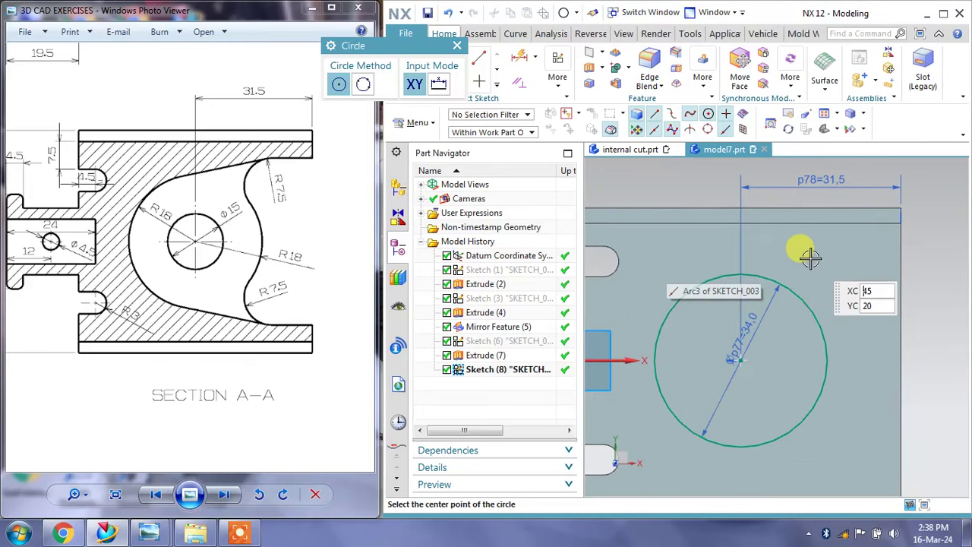
click(804, 265)
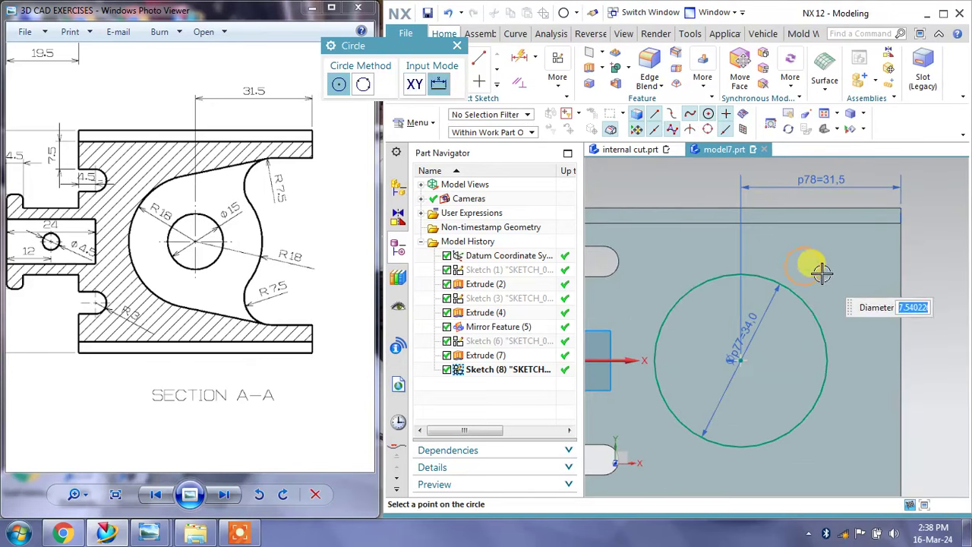
text(15)
click(813, 265)
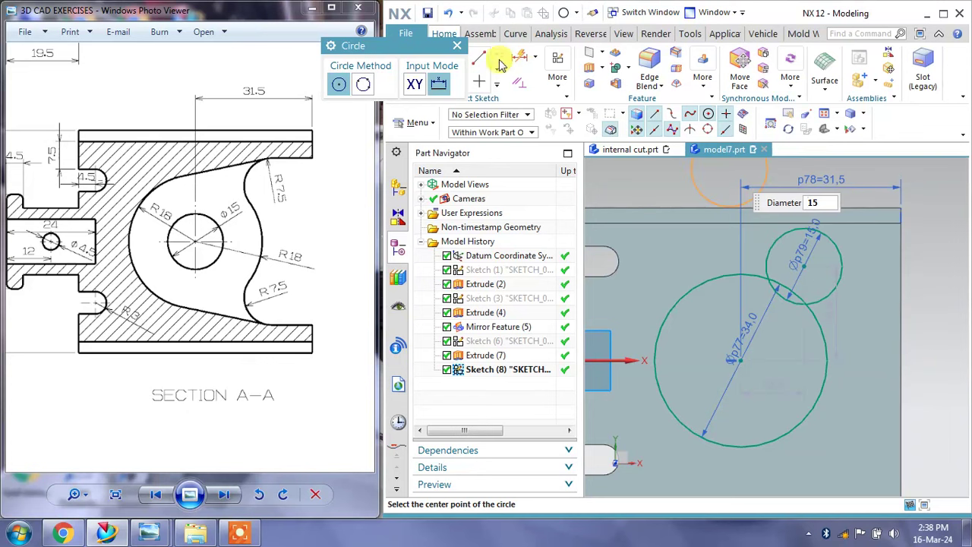
click(458, 48)
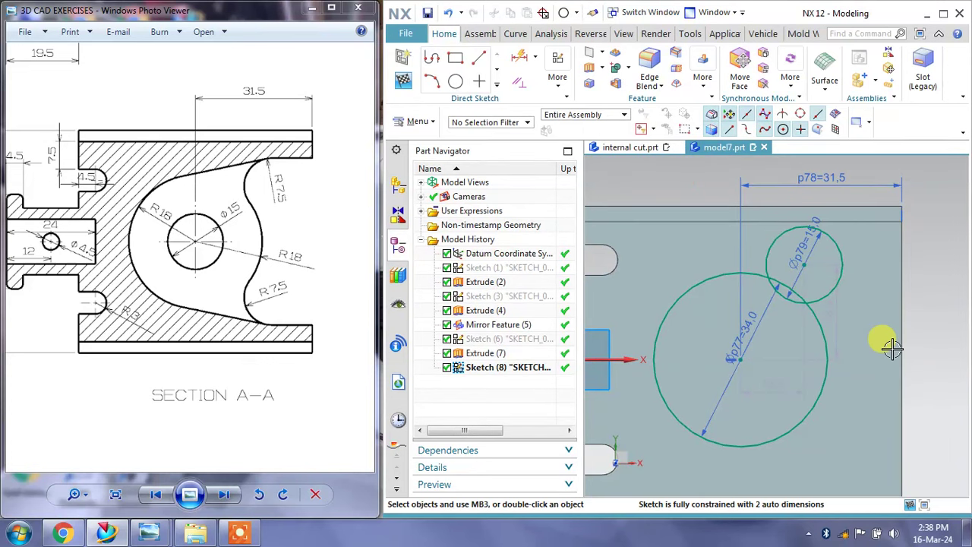
click(340, 251)
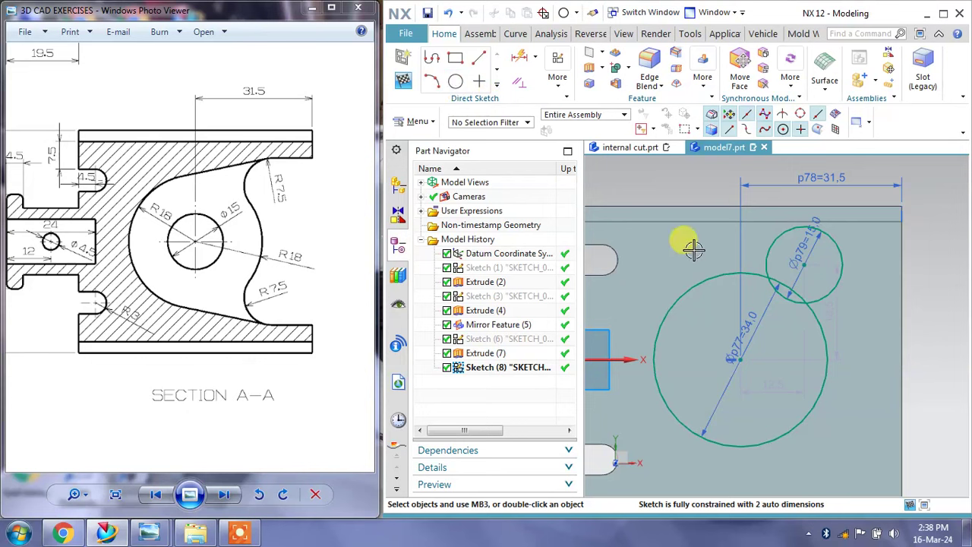
Make the Ø15 circle tangent to the Ø34 circle and slide it into place
click(519, 85)
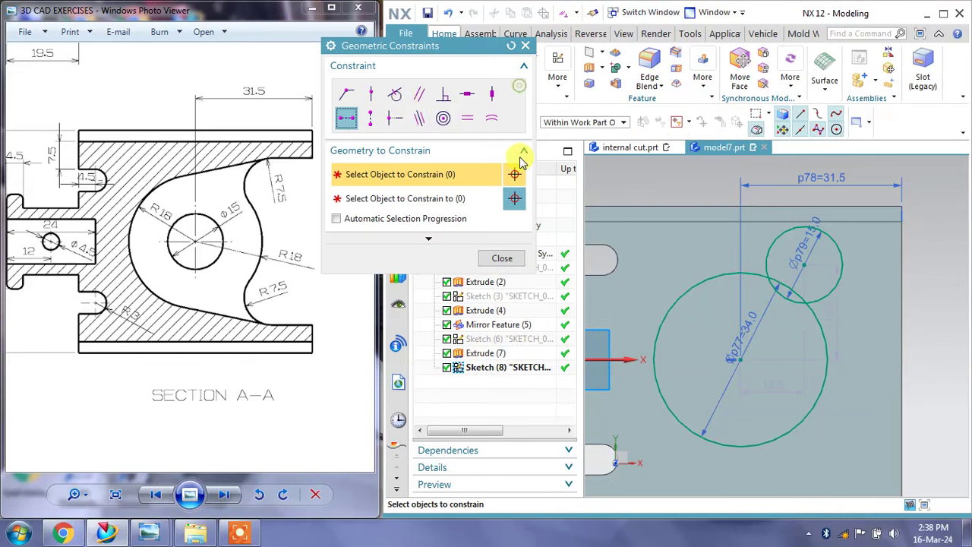
click(394, 101)
click(832, 289)
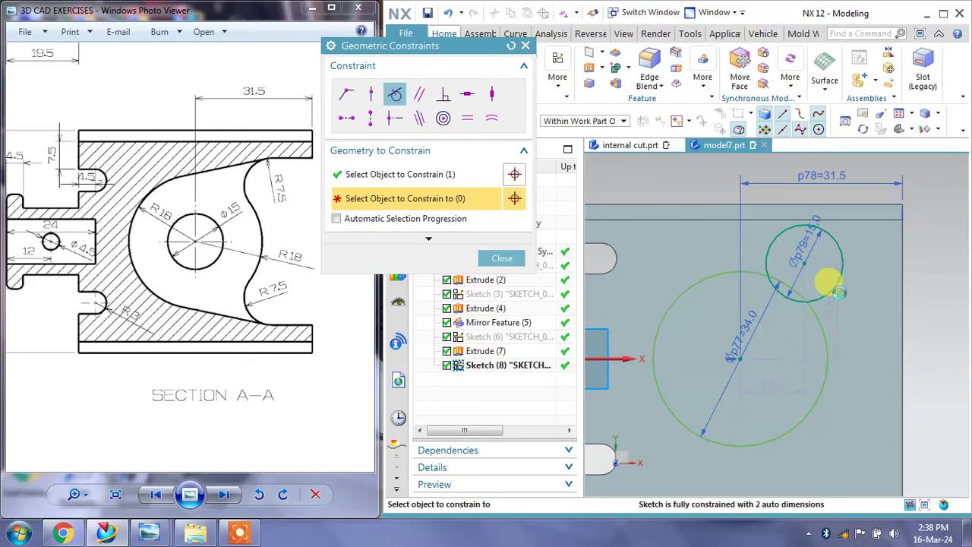
click(838, 293)
click(502, 258)
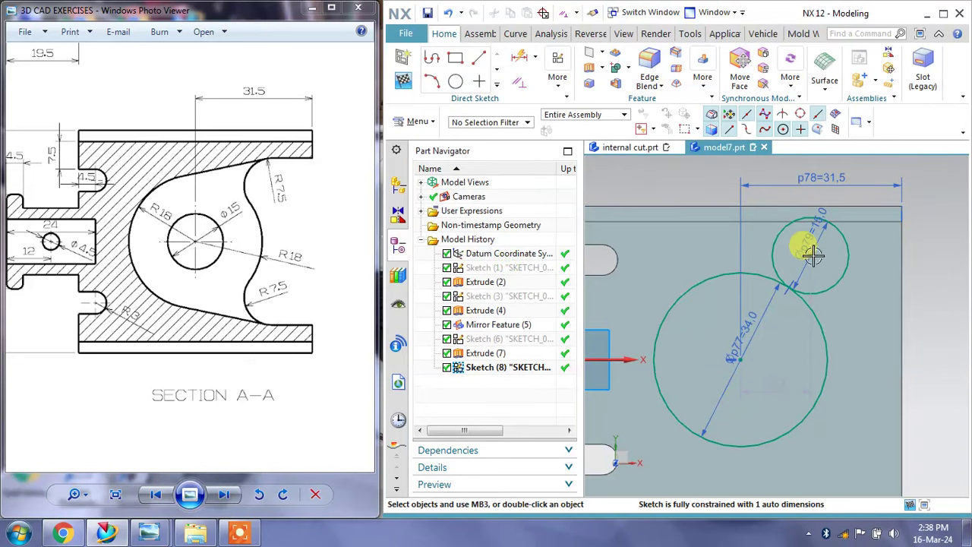
drag(823, 265, 842, 287)
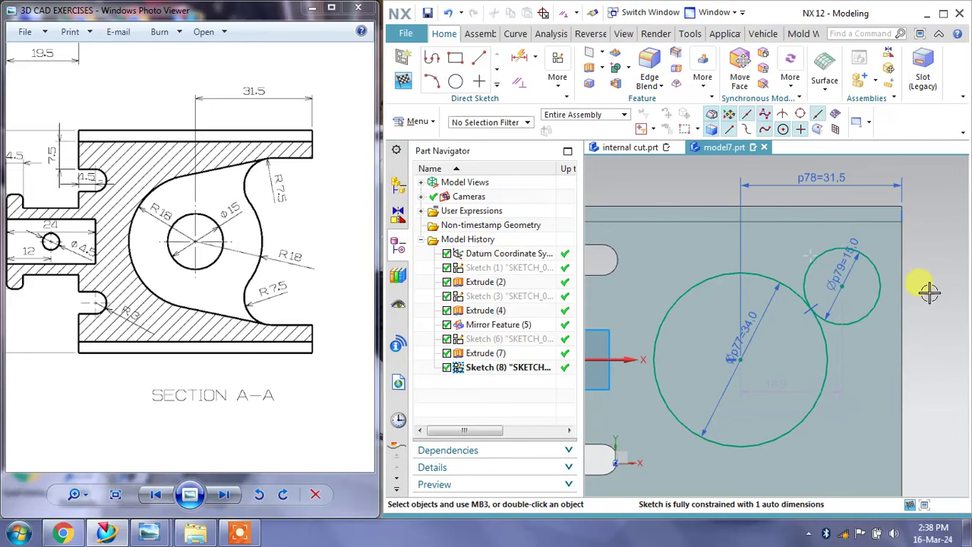
Draw a short horizontal line running right from the top of the Ø15 circle
click(481, 62)
click(870, 239)
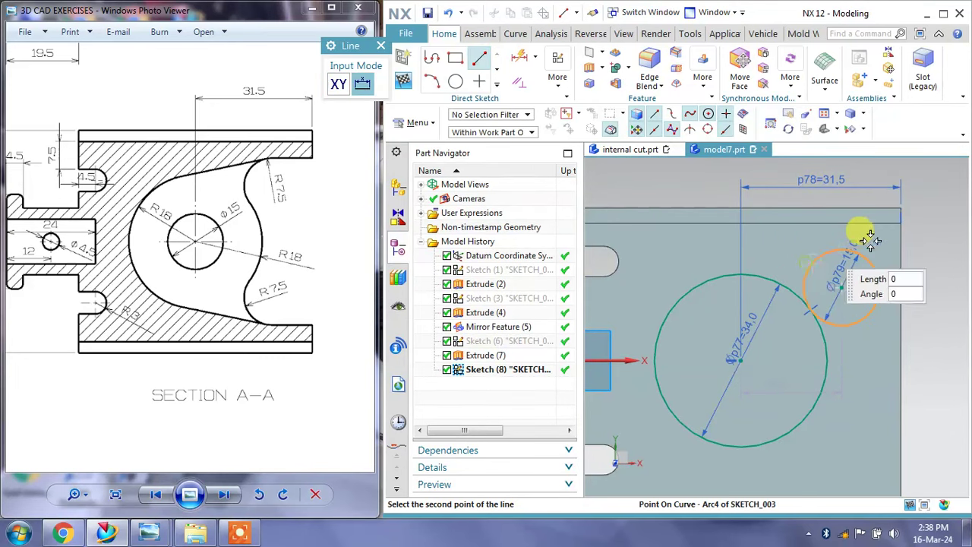
click(933, 247)
key(Escape)
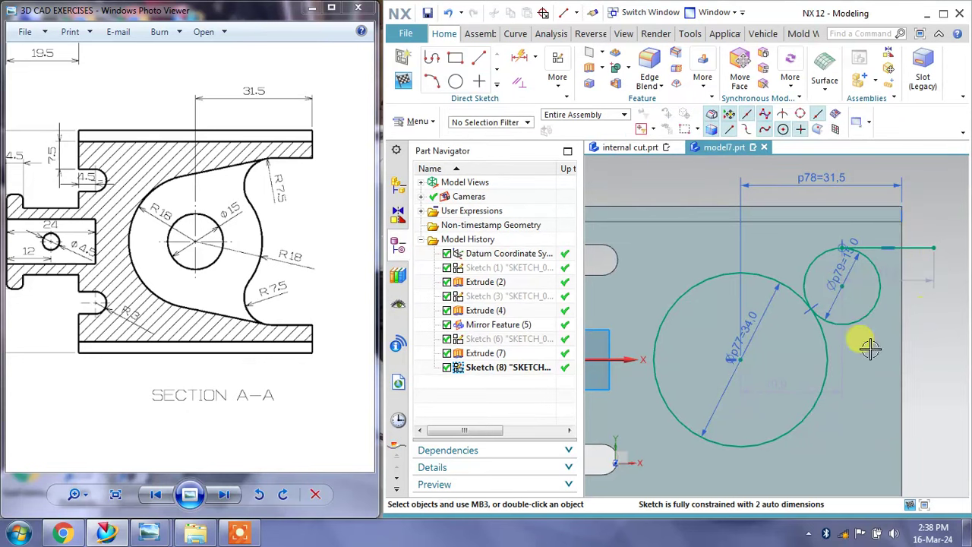
scroll(228, 243, down, 3)
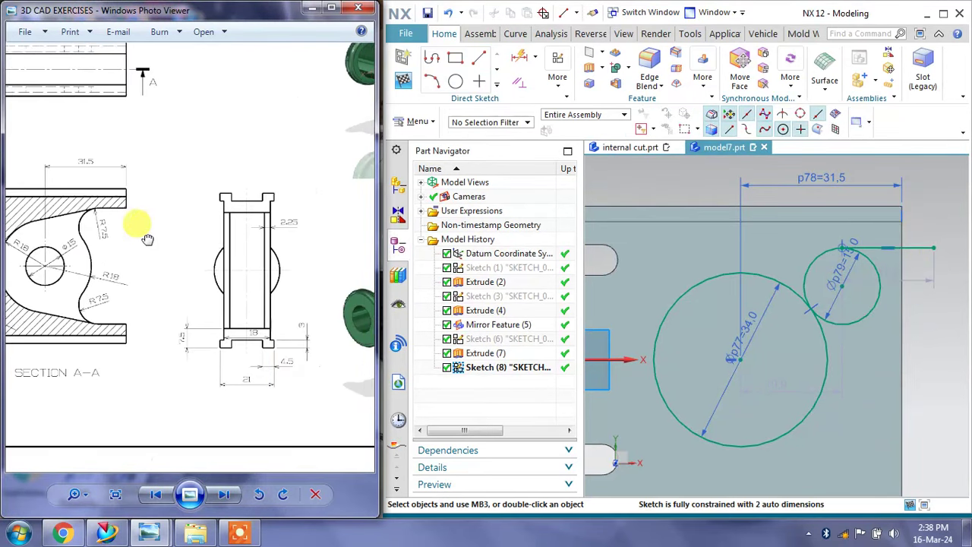
scroll(147, 238, up, 1)
scroll(134, 224, up, 1)
scroll(184, 223, up, 1)
scroll(254, 310, up, 1)
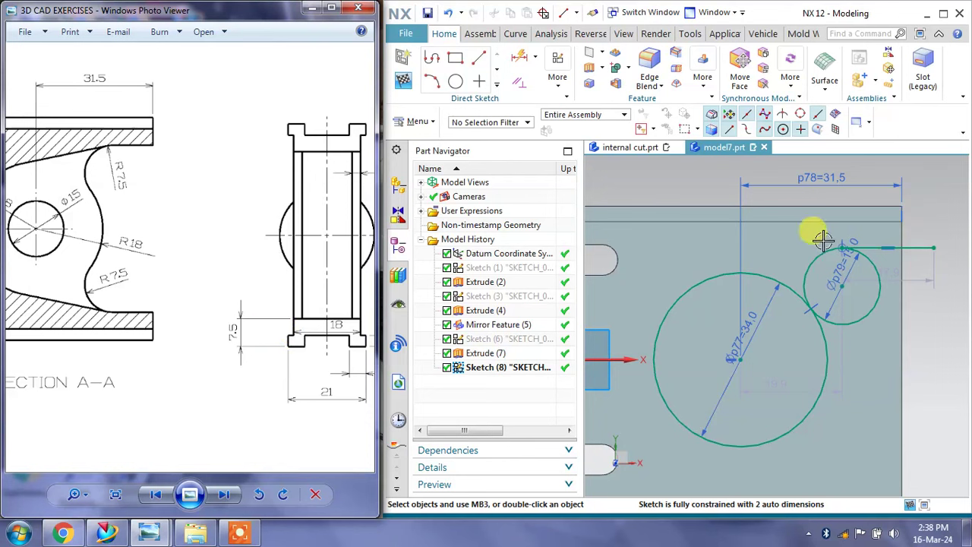
Add a vertical 7.5 dimension from the top-right corner to the new line's end
click(902, 206)
click(937, 231)
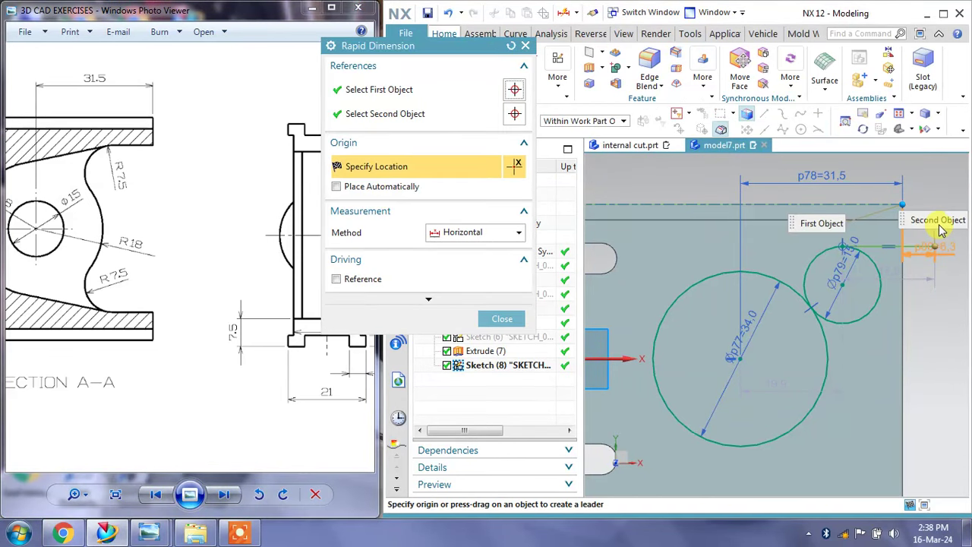
click(474, 233)
click(473, 274)
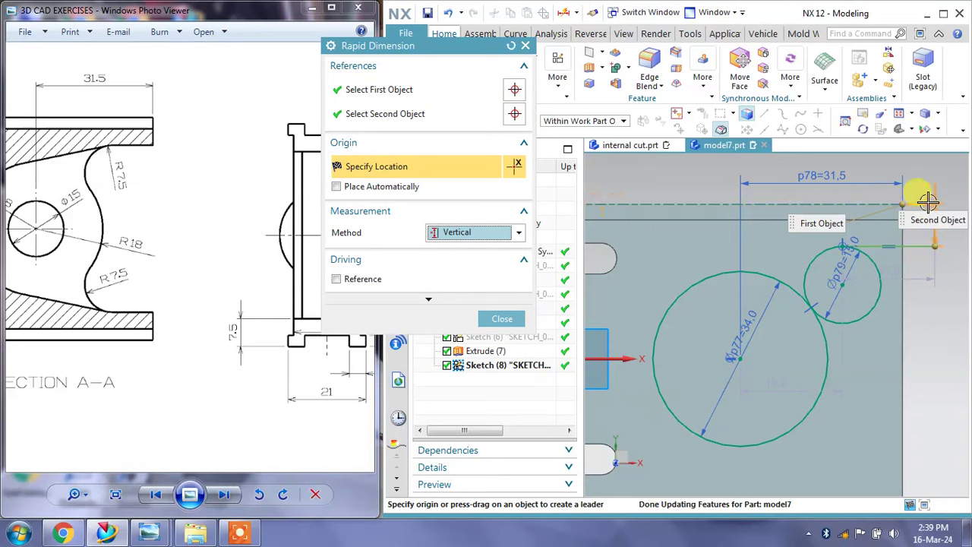
click(915, 191)
text(7.5)
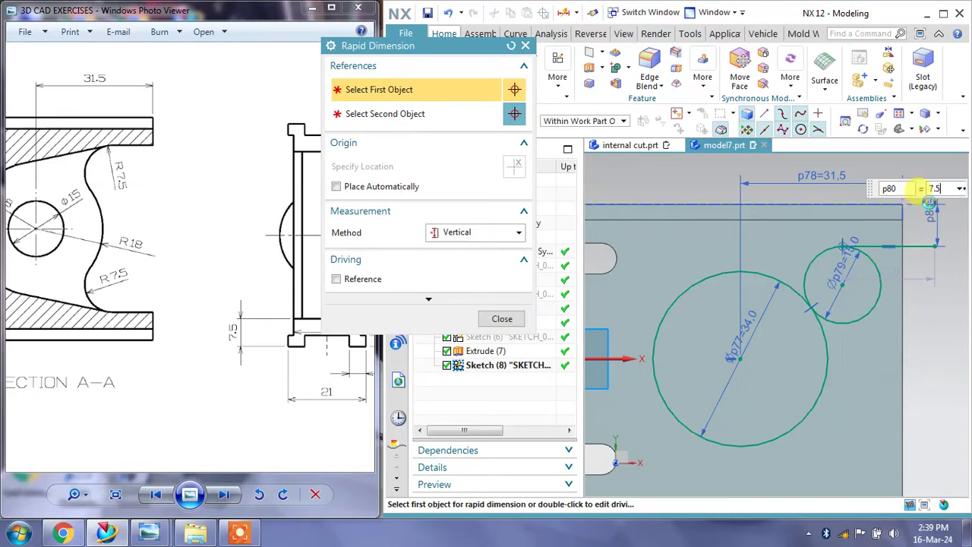
key(Return)
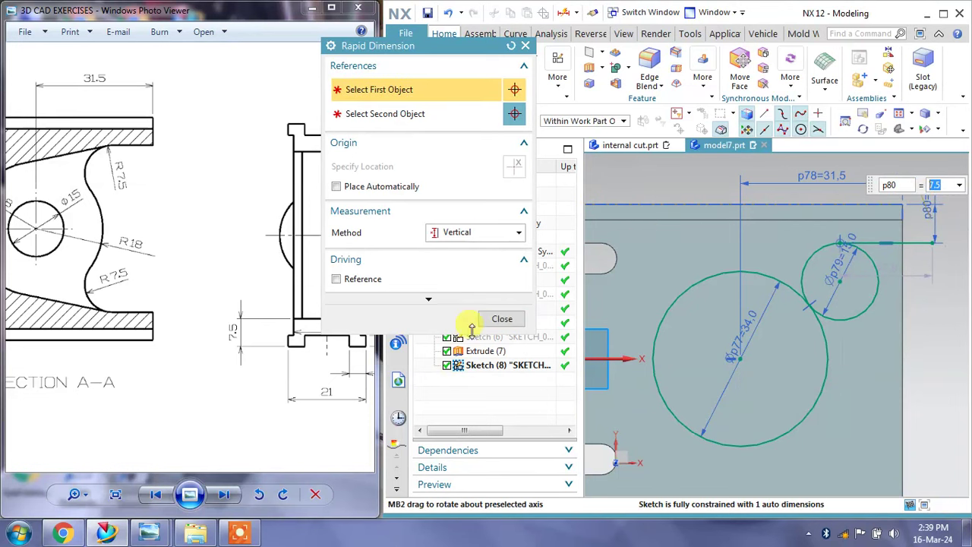
click(501, 319)
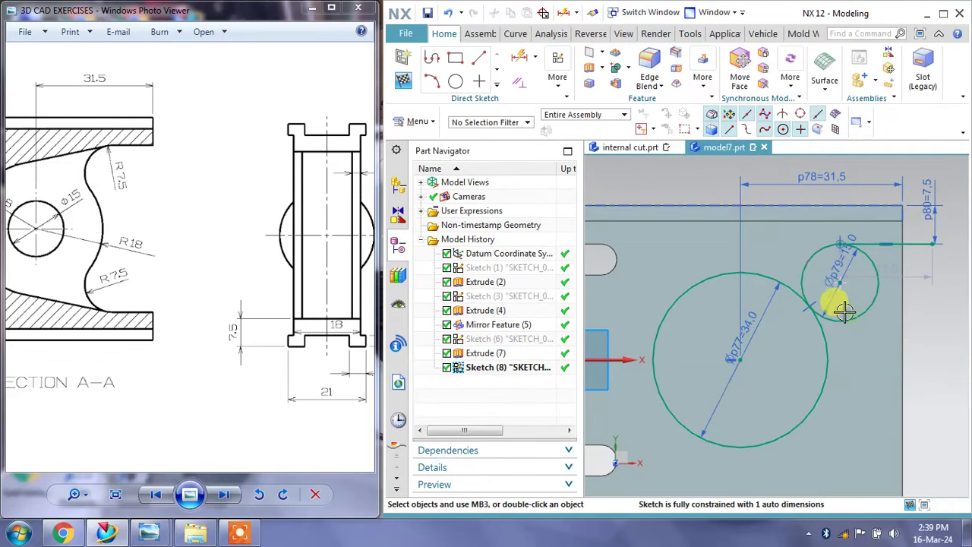
scroll(822, 287, down, 3)
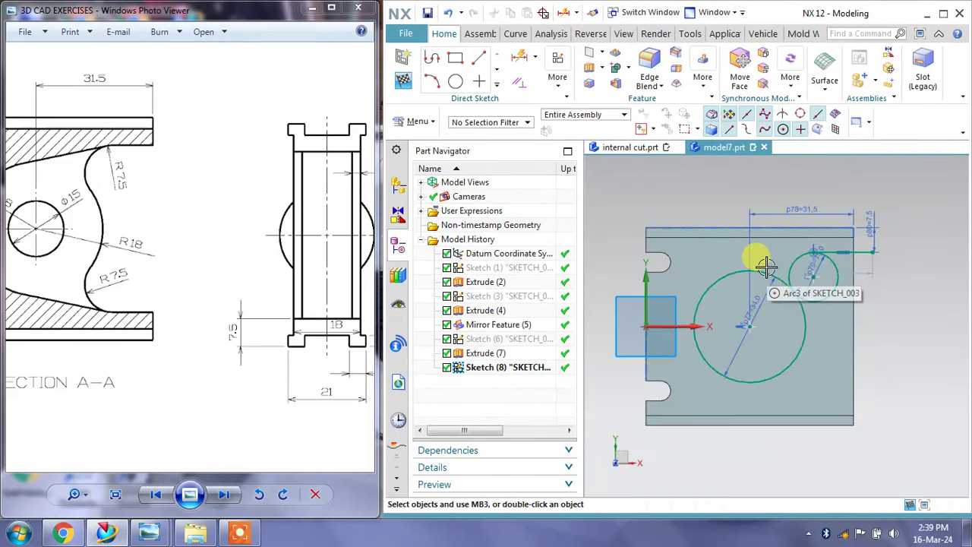
Mirror the Ø15 circle and its line about the X axis
click(497, 84)
click(425, 173)
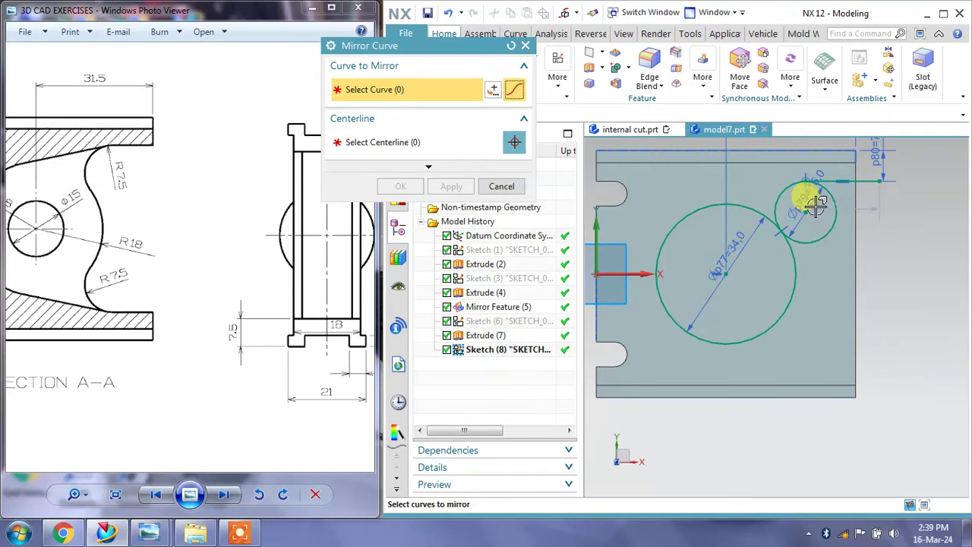
click(836, 219)
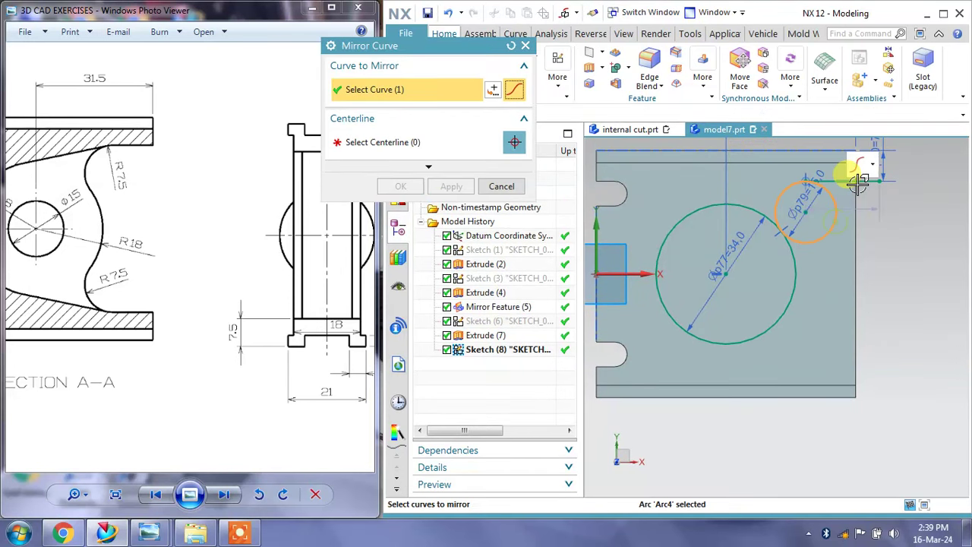
click(380, 142)
click(640, 273)
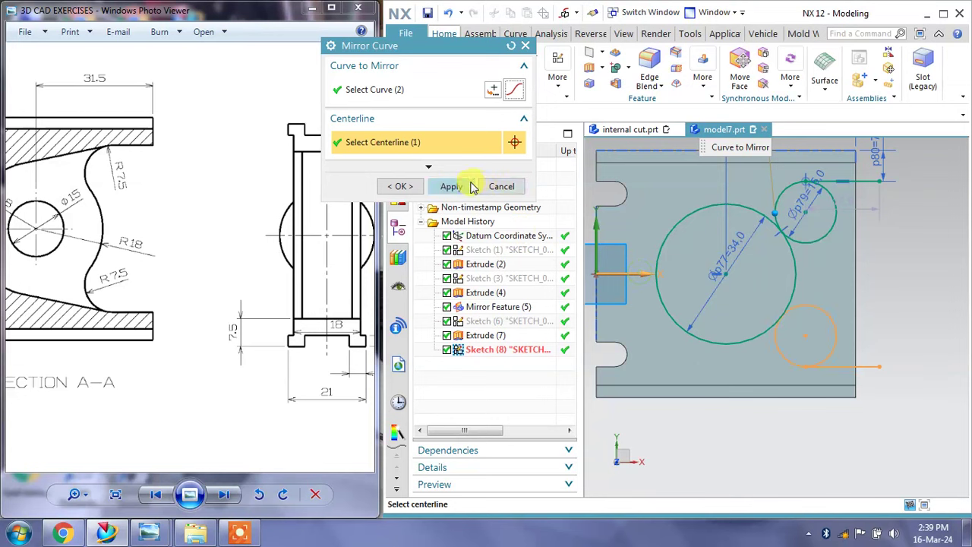
click(451, 186)
click(501, 186)
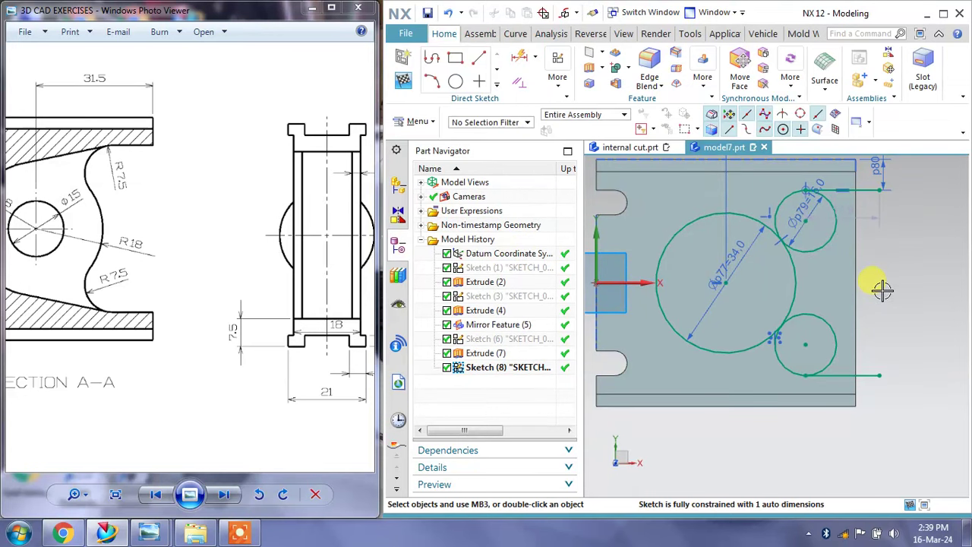
Draw a vertical line joining the right ends of the upper and lower lines
click(480, 58)
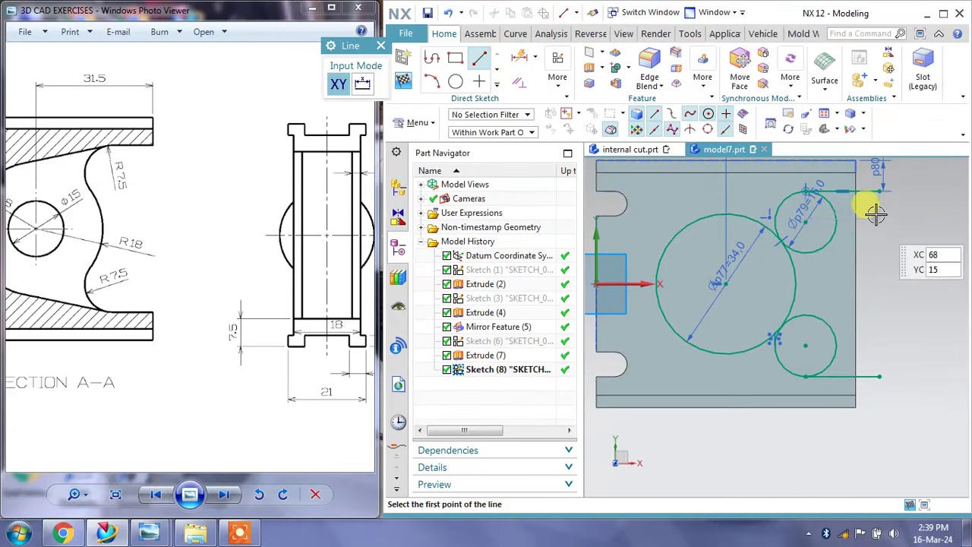
click(878, 189)
click(879, 374)
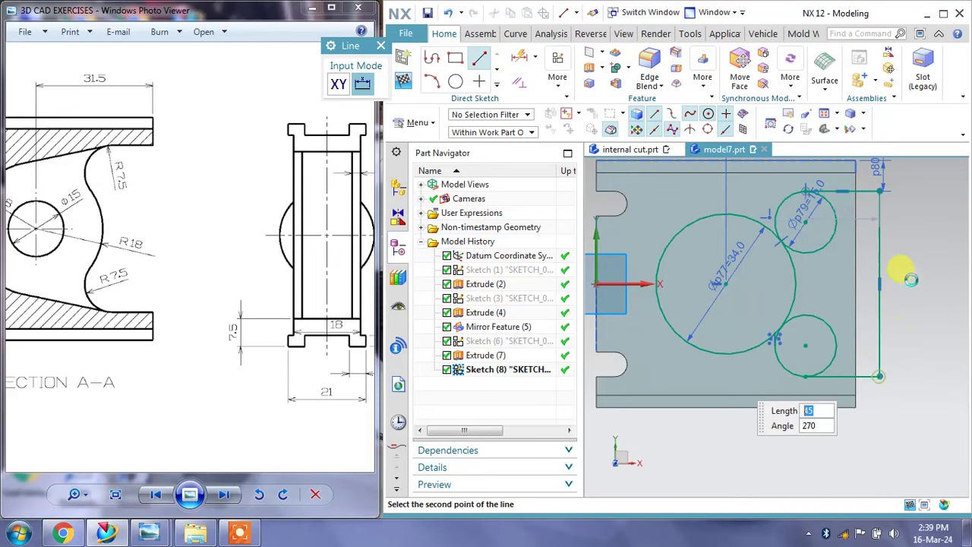
key(Escape)
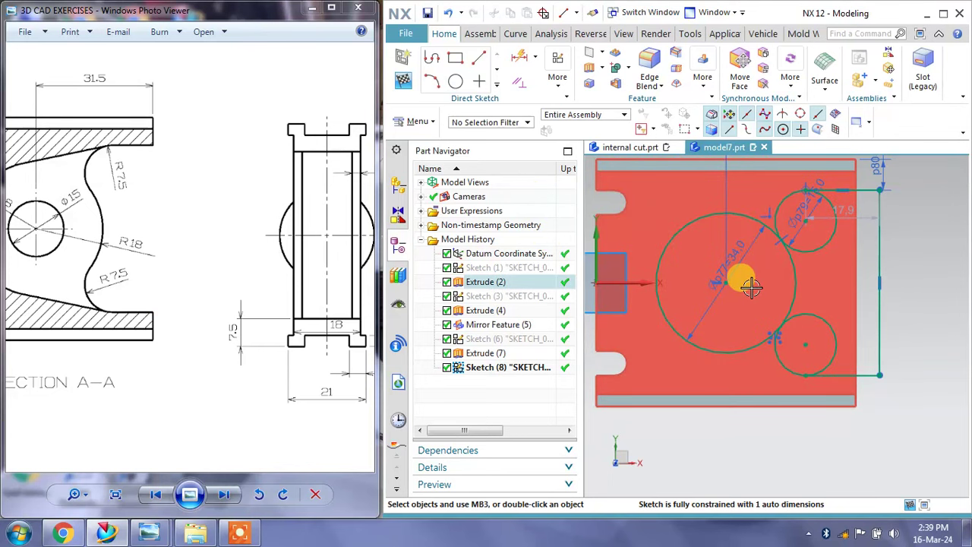
Draw a line from the large circle tangent to the upper Ø15 circle
drag(27, 188, 92, 194)
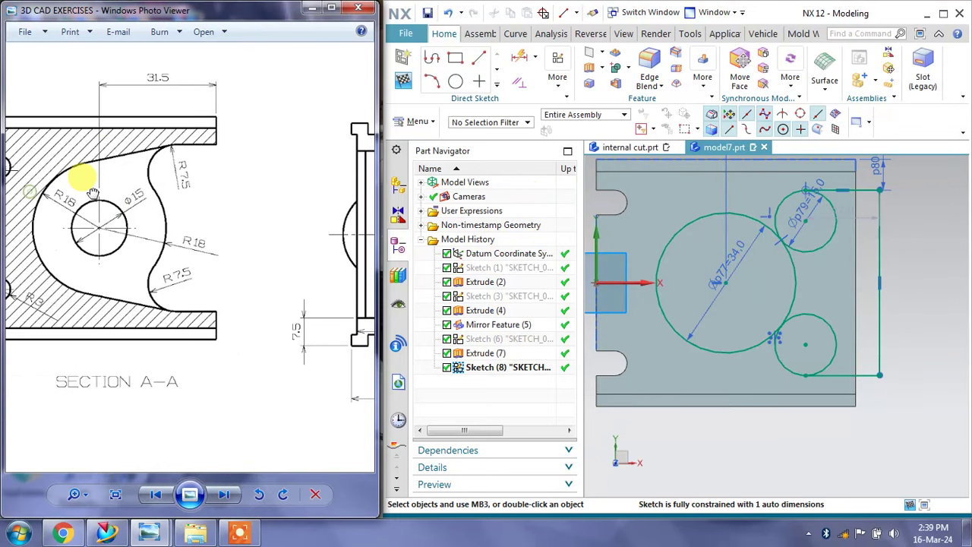
click(456, 68)
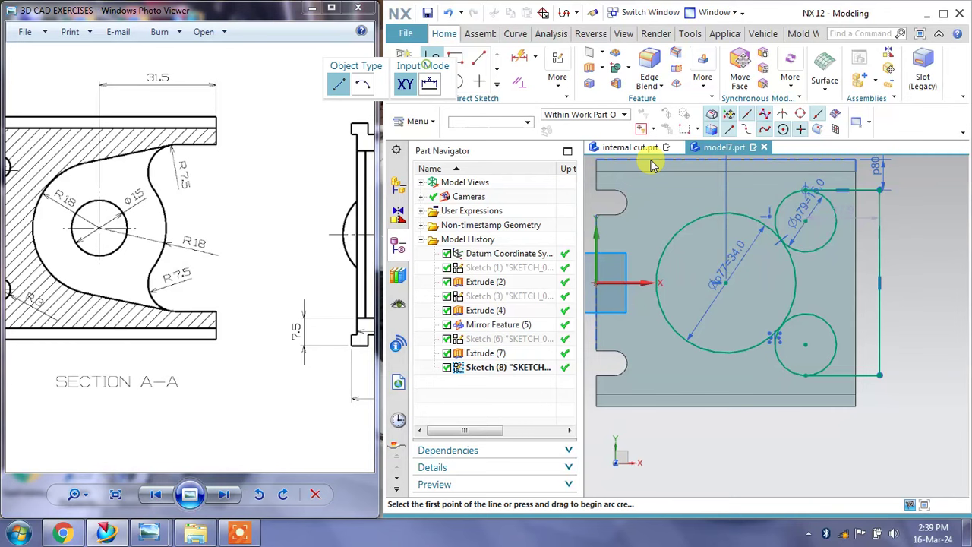
click(667, 238)
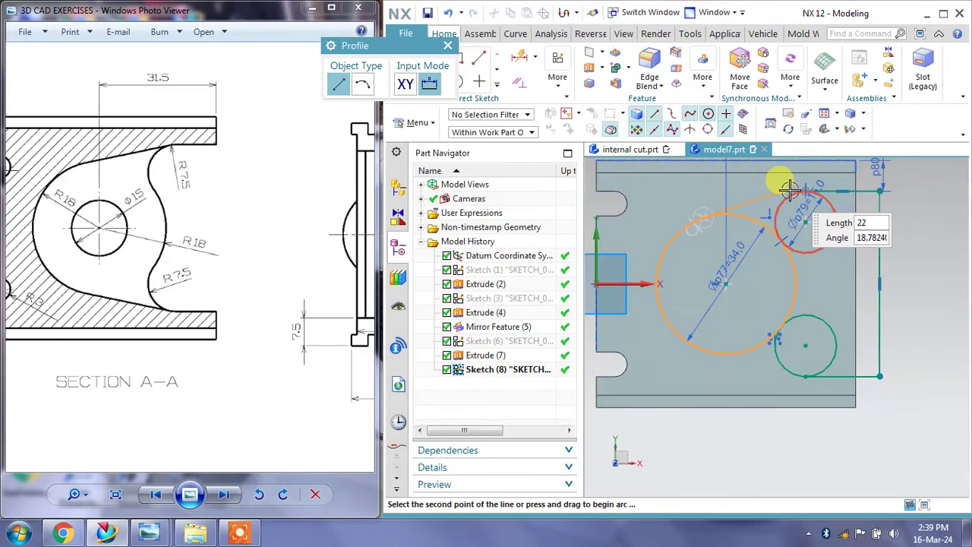
scroll(790, 190, up, 2)
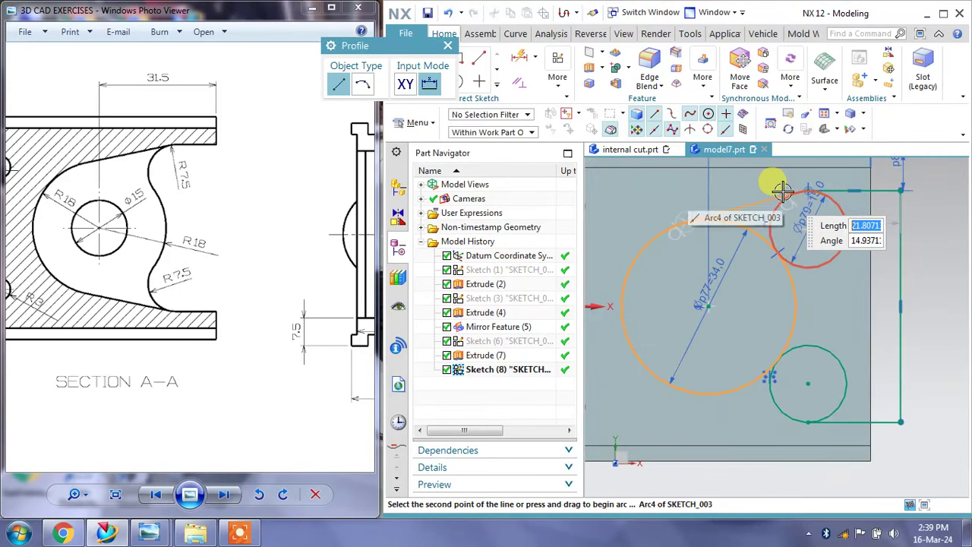
click(790, 185)
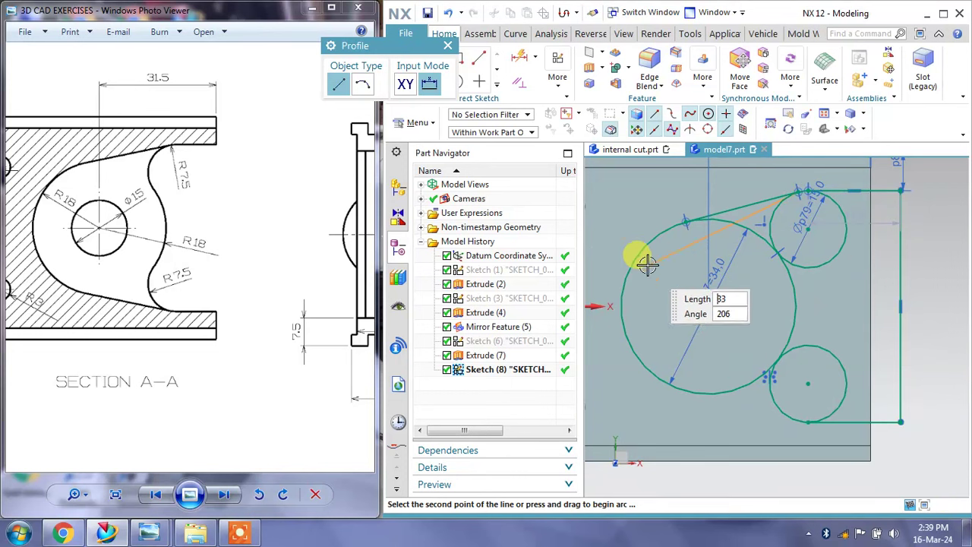
key(Escape)
Draw the lower line tangent from the large circle to the lower Ø15 circle
click(631, 347)
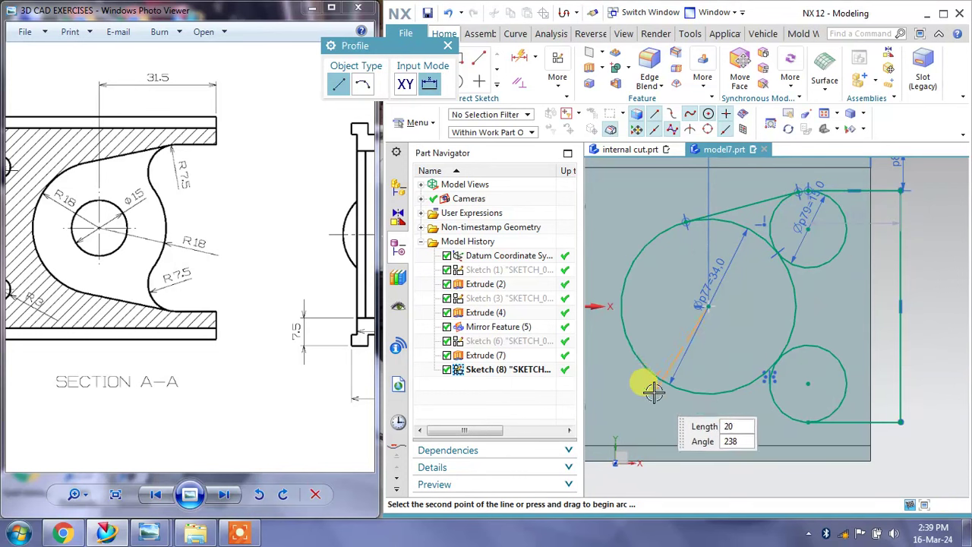
click(449, 47)
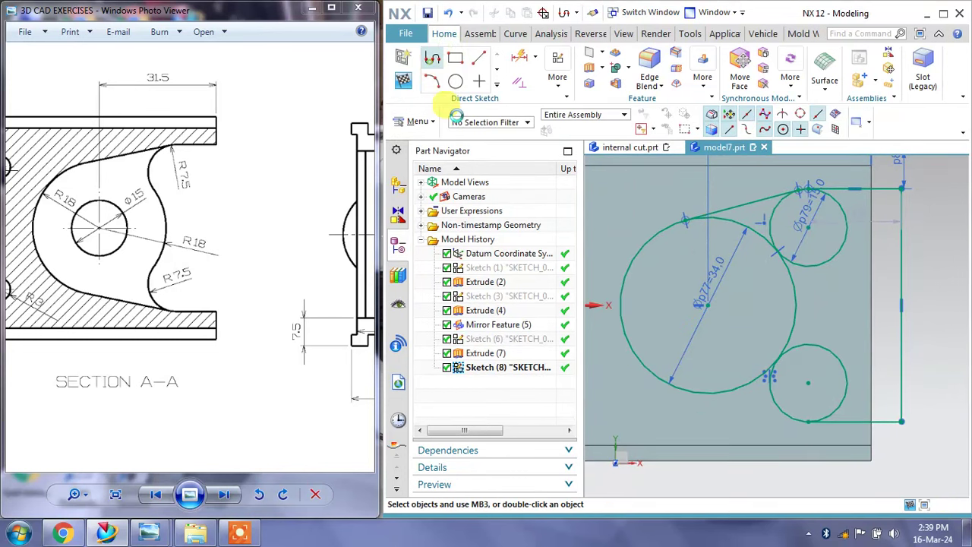
click(647, 377)
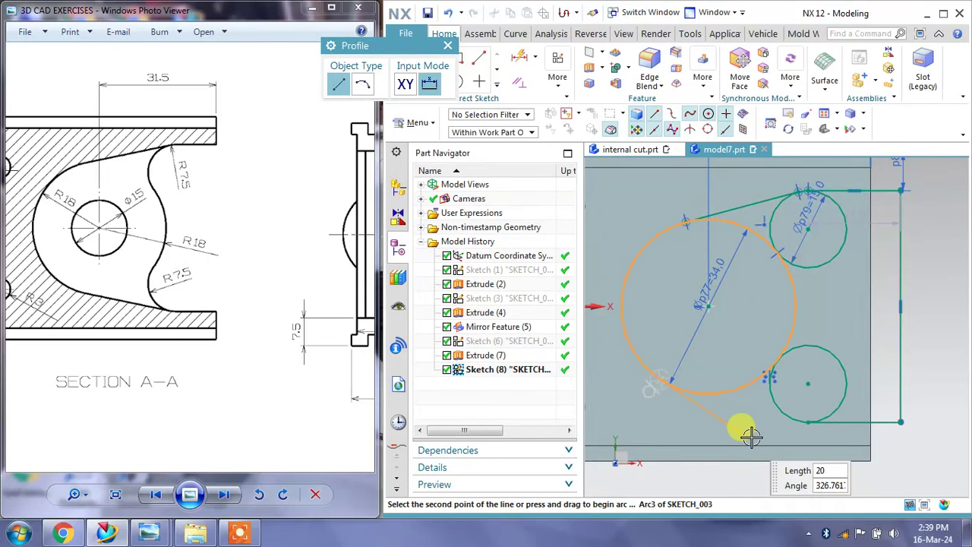
scroll(798, 425, up, 2)
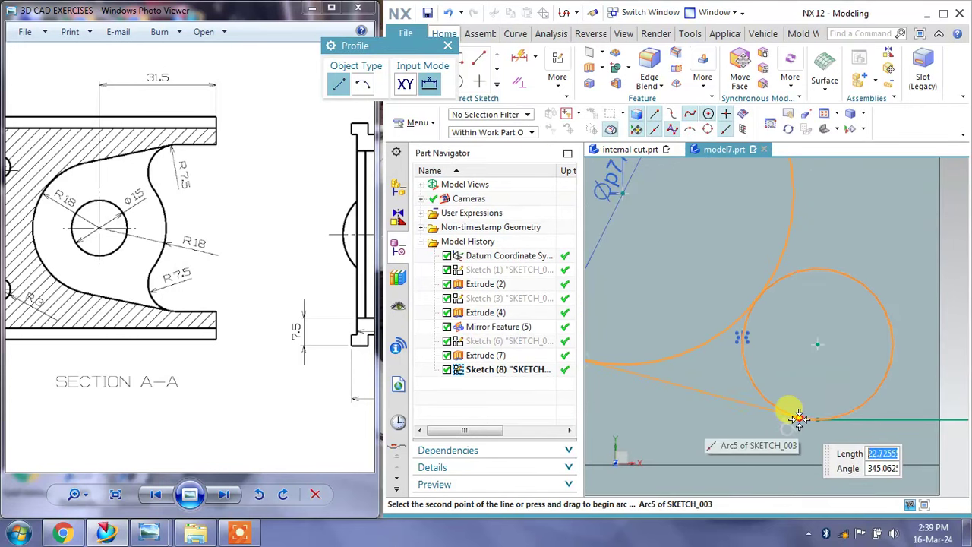
click(798, 417)
scroll(794, 381, down, 1)
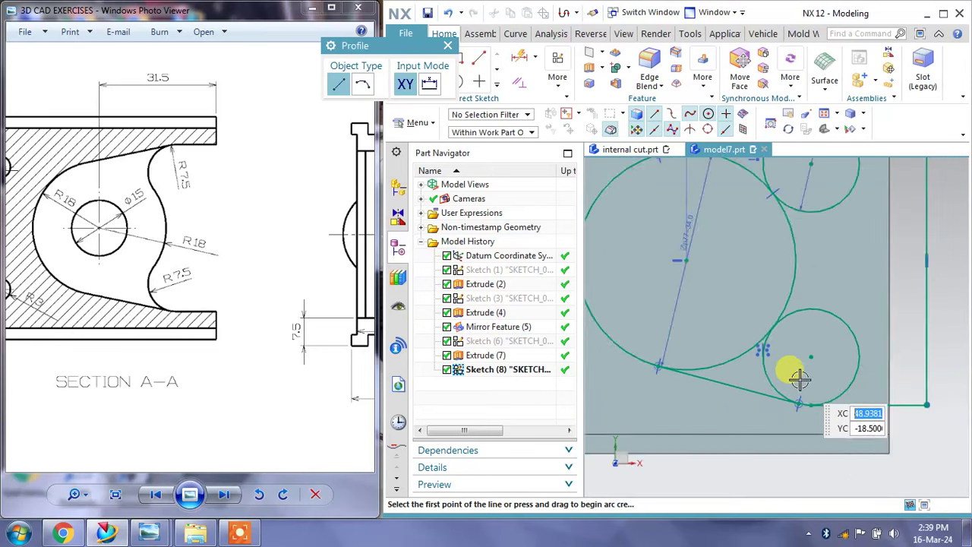
scroll(794, 381, down, 2)
scroll(836, 350, down, 2)
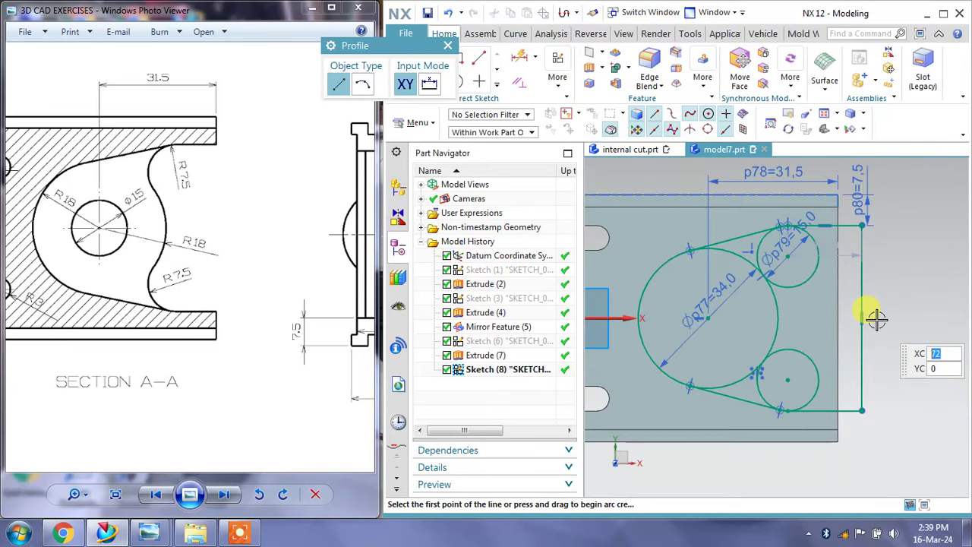
click(450, 47)
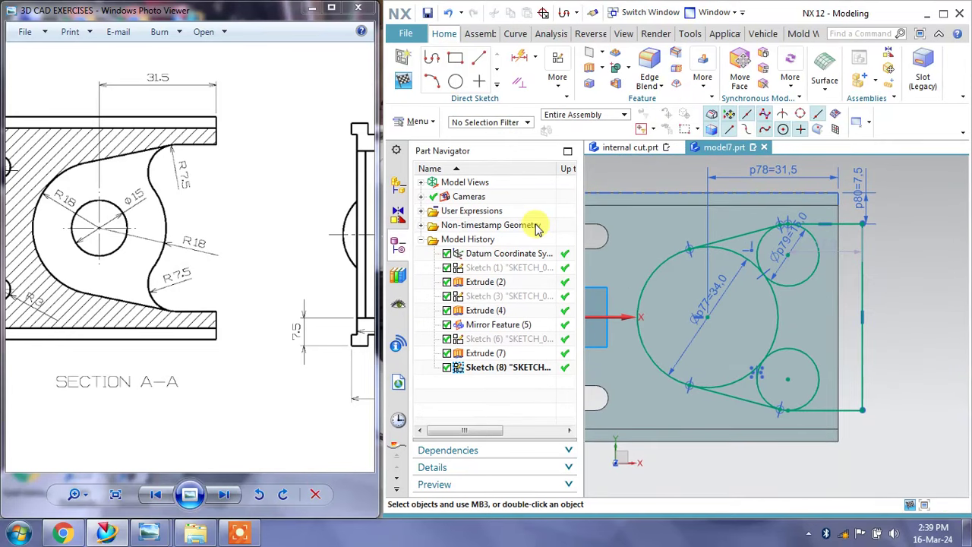
click(492, 84)
Trim the surplus arcs of the Ø34 and both Ø15 circles, then finish the sketch
click(494, 99)
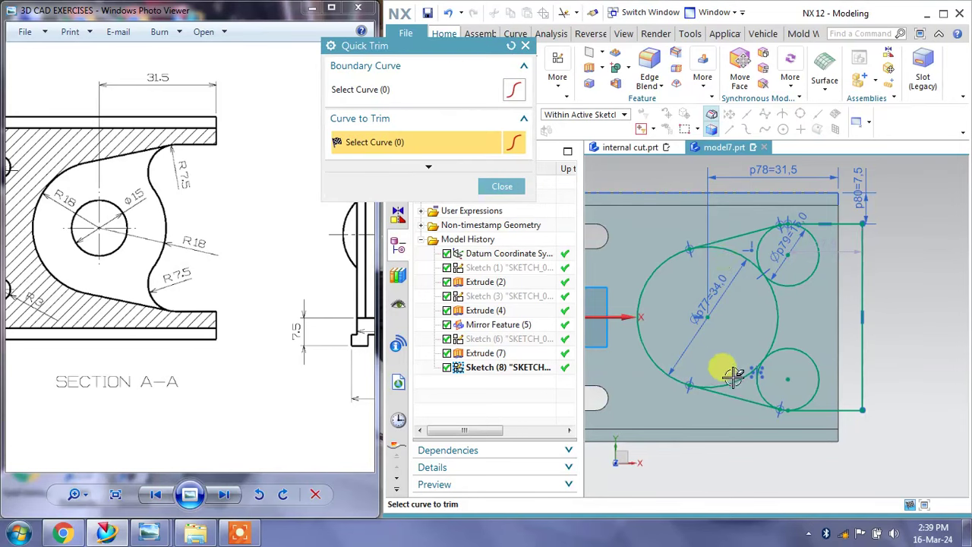
click(714, 251)
click(724, 253)
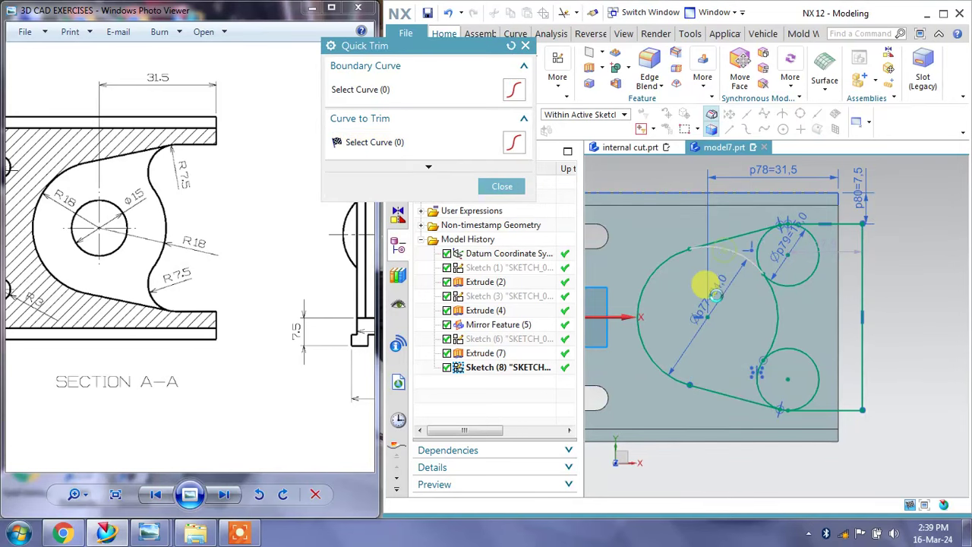
click(814, 268)
click(808, 358)
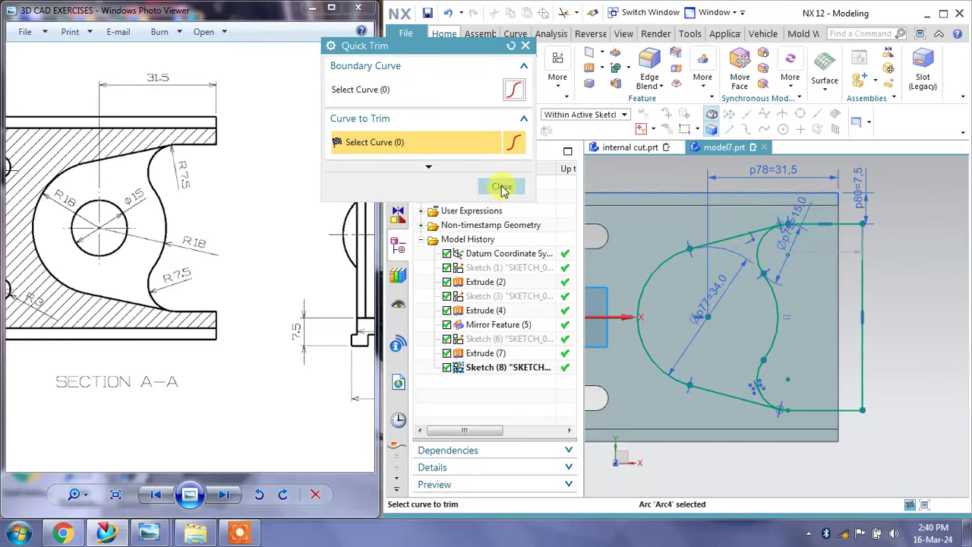
click(502, 188)
click(403, 83)
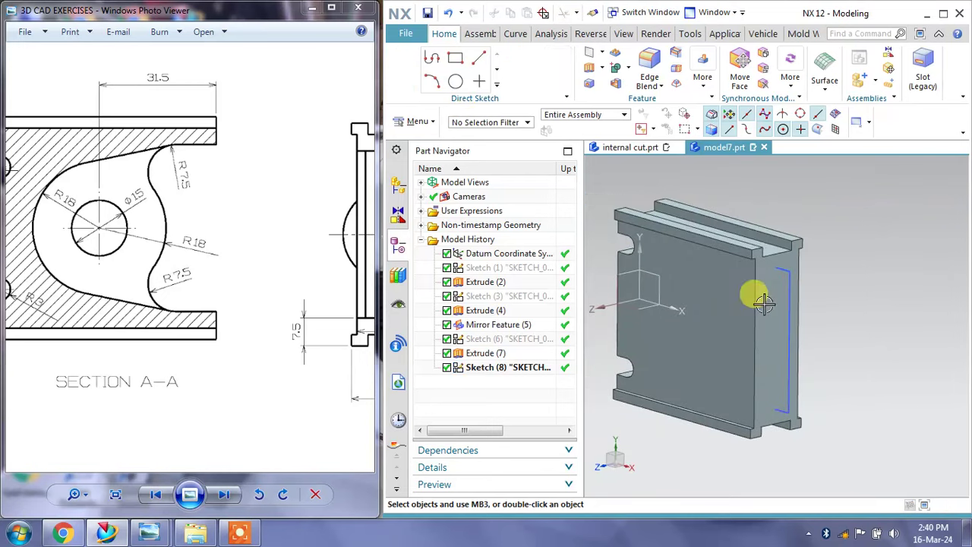
middle_drag(840, 287, 851, 297)
drag(195, 266, 255, 247)
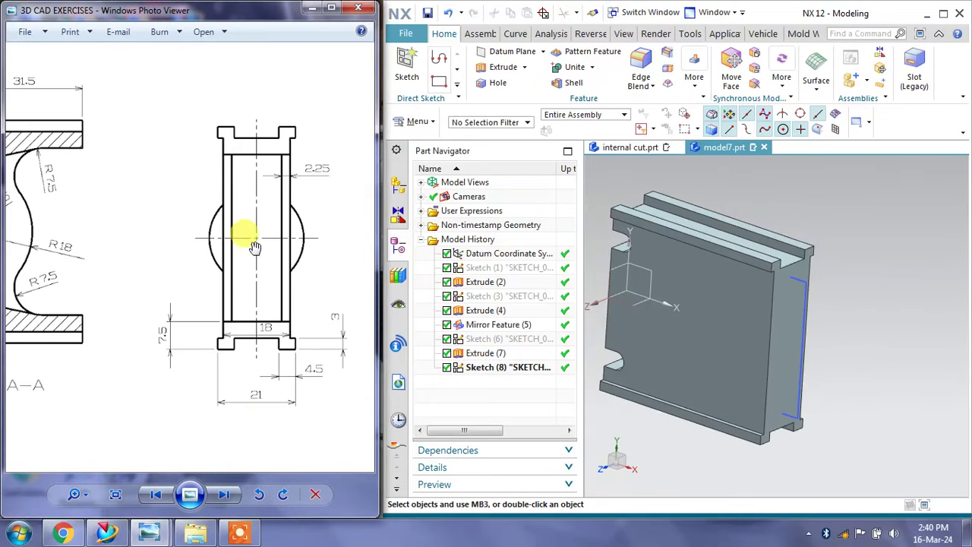
scroll(254, 334, up, 2)
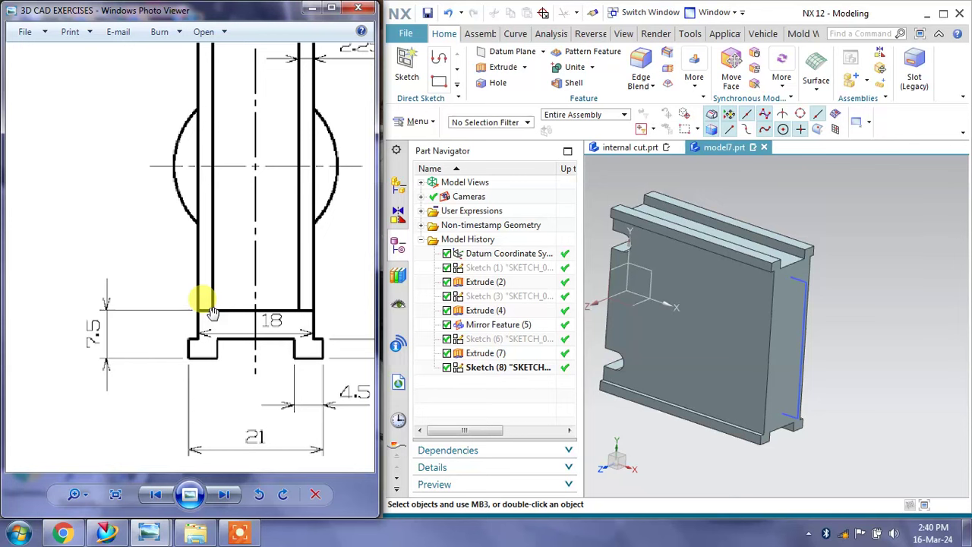
scroll(213, 312, down, 2)
scroll(258, 220, up, 2)
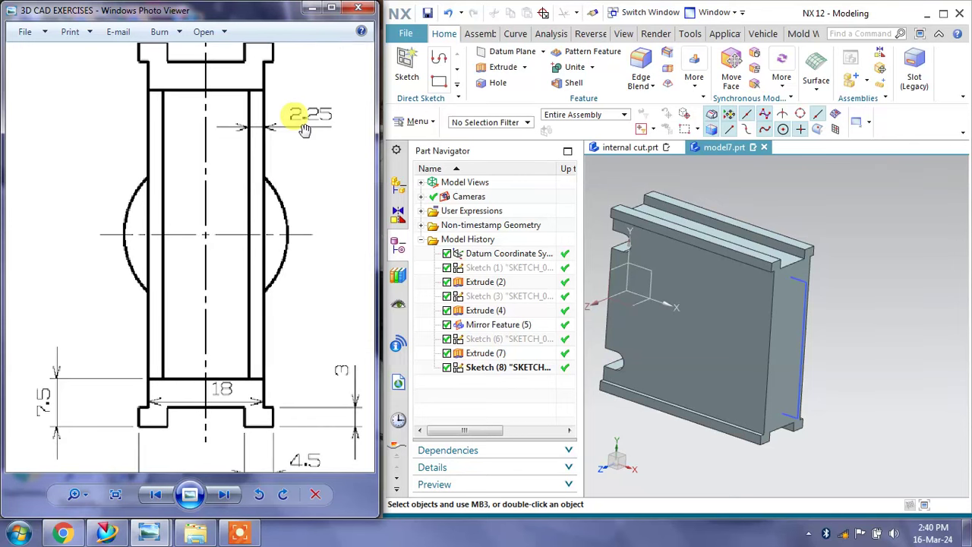
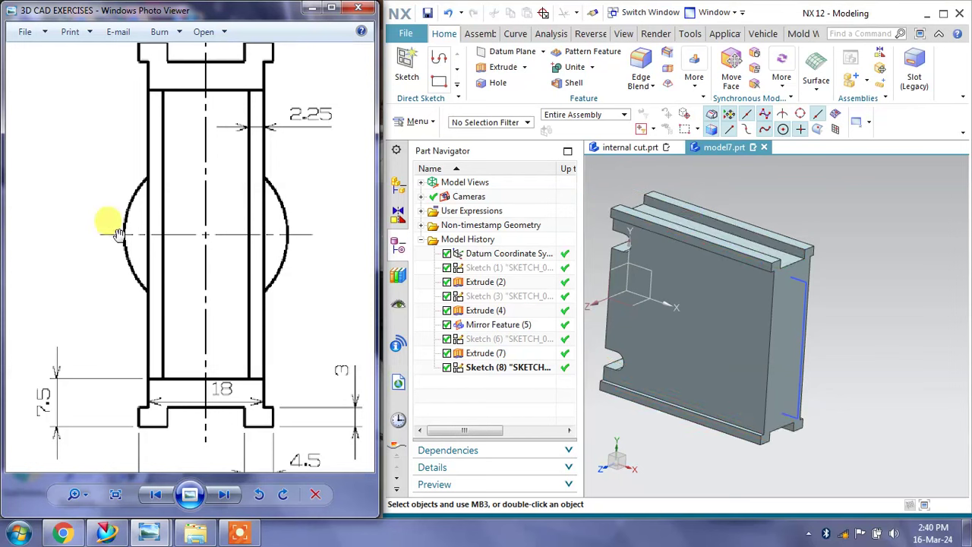
Extrude the curved Sketch (8) profile from -21 to 22 mm, subtracting it from the plate's right side
mouse_move(73, 279)
mouse_down()
mouse_move(135, 221)
mouse_move(53, 271)
mouse_up()
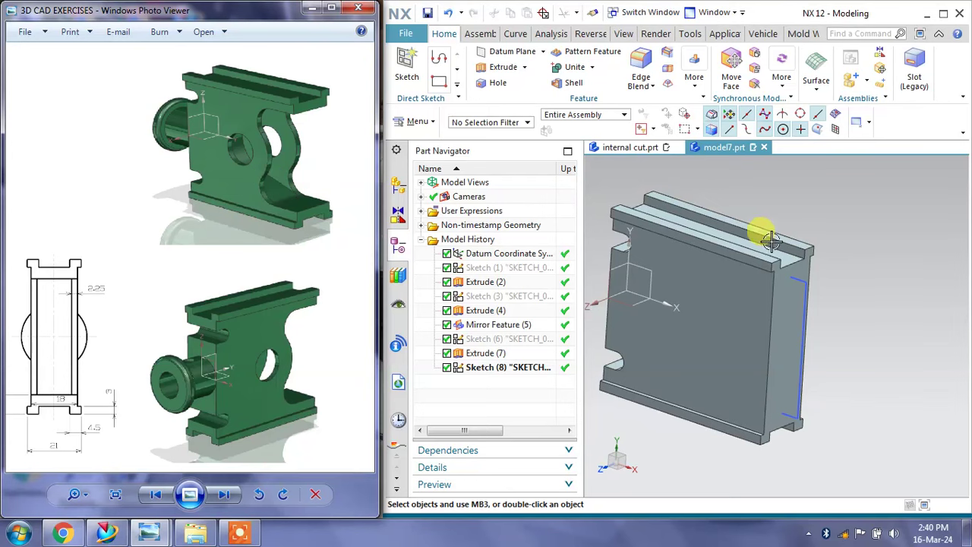
middle_drag(771, 240, 839, 243)
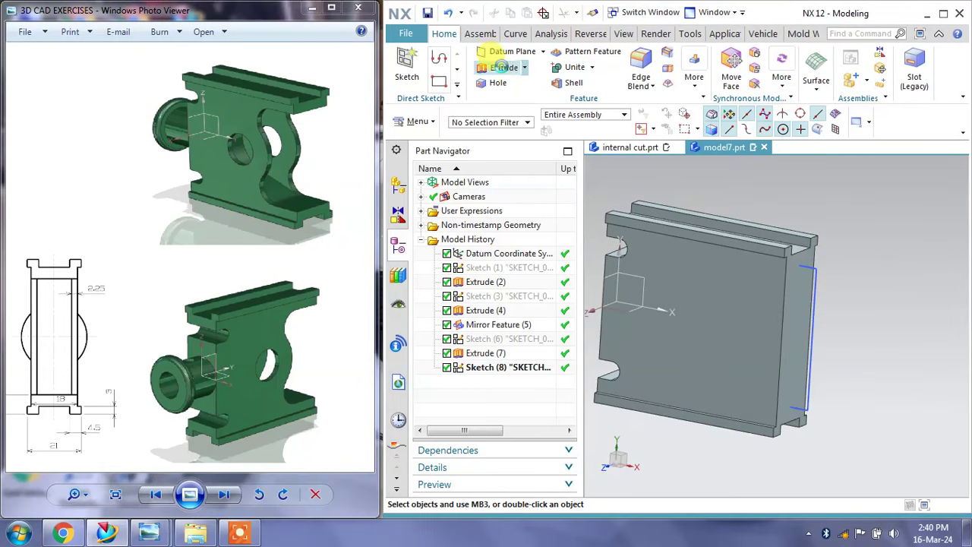
click(502, 67)
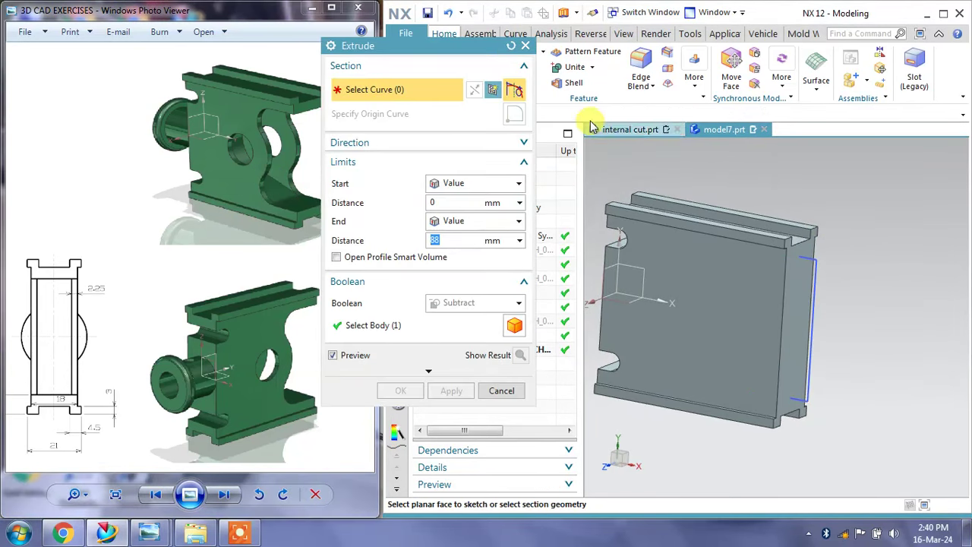
click(812, 262)
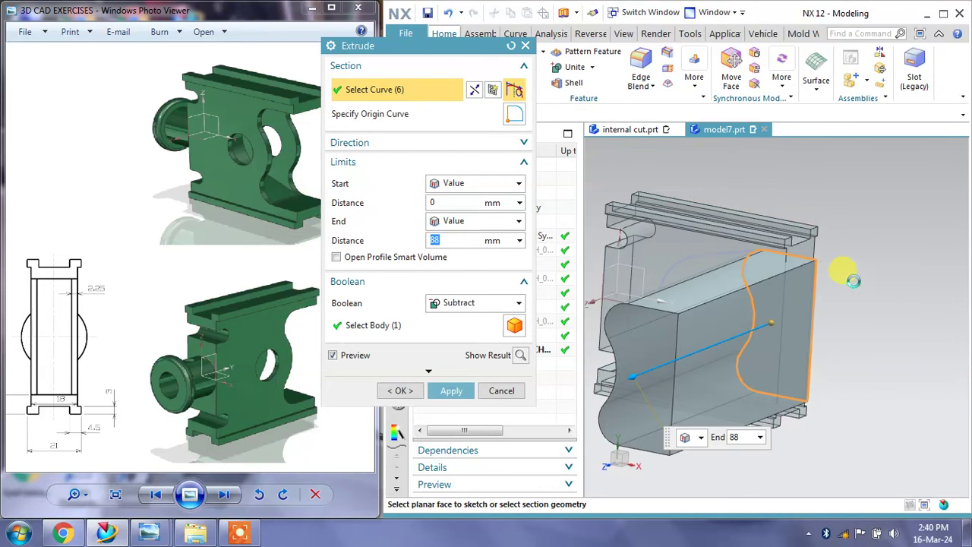
mouse_move(854, 281)
middle_down()
mouse_move(874, 278)
mouse_move(579, 427)
middle_up()
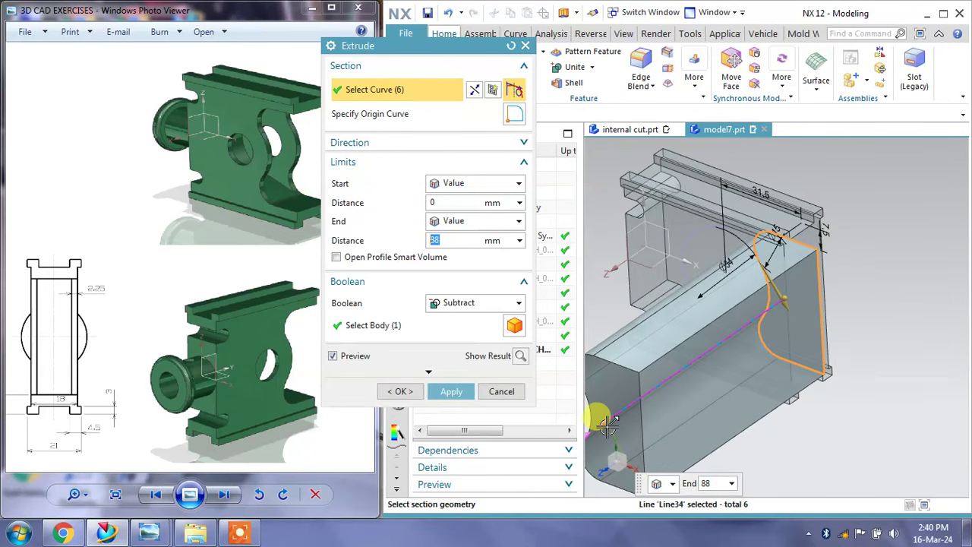
mouse_move(608, 425)
mouse_down()
mouse_move(729, 311)
mouse_move(790, 298)
mouse_move(808, 256)
mouse_move(808, 326)
mouse_up()
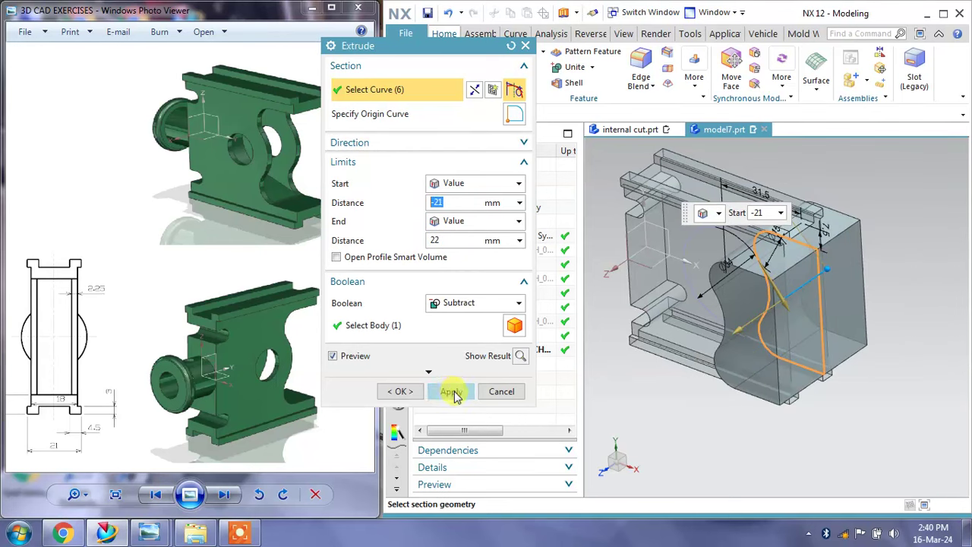
click(451, 392)
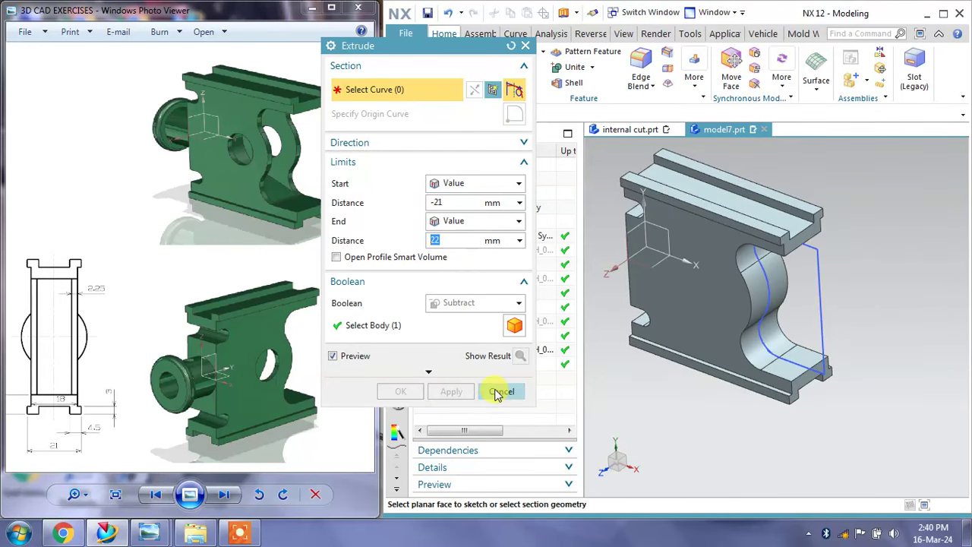
click(498, 392)
mouse_move(686, 362)
middle_down()
mouse_move(694, 337)
mouse_move(707, 336)
mouse_move(701, 326)
middle_up()
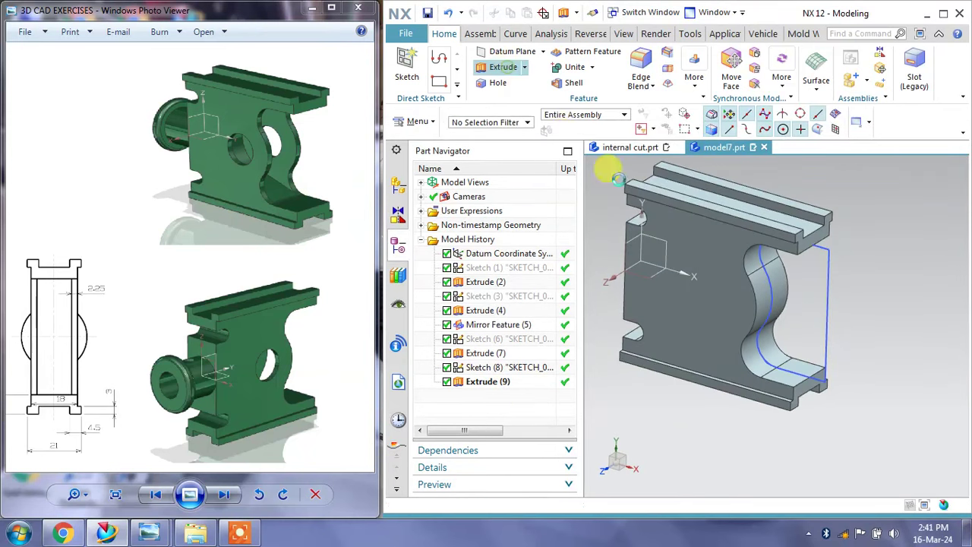
Cut the curved profile again as a symmetric extrusion of 13.5/2, subtracted from the plate
click(503, 67)
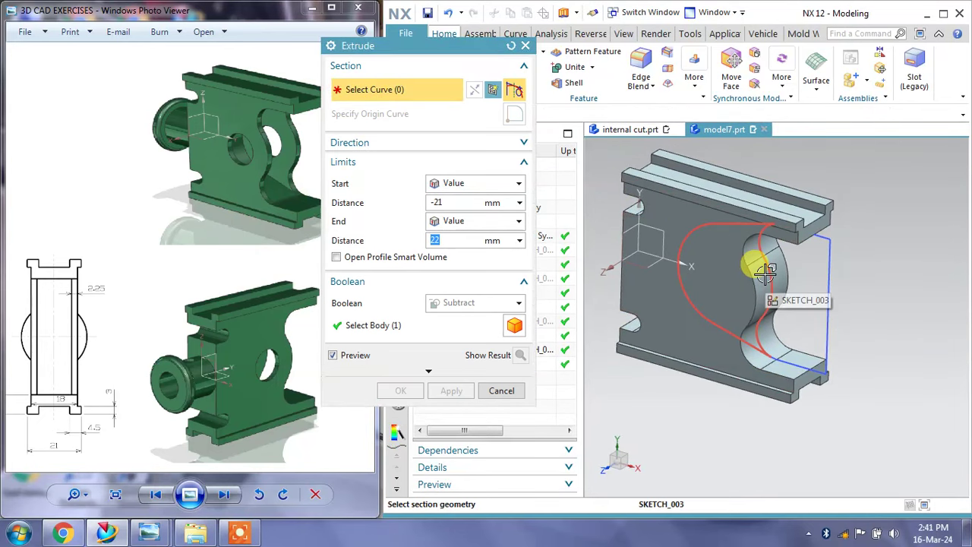
click(752, 260)
text(13.5)
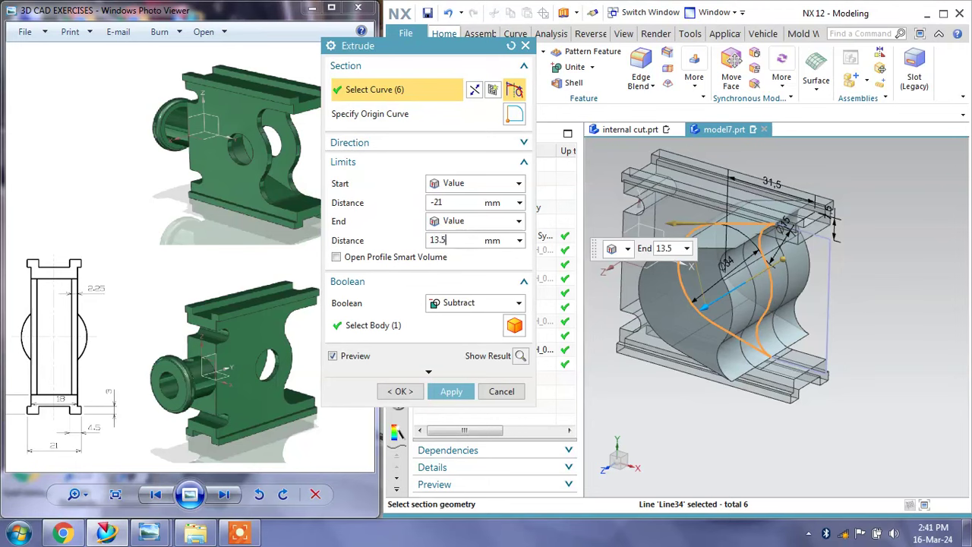
key(Return)
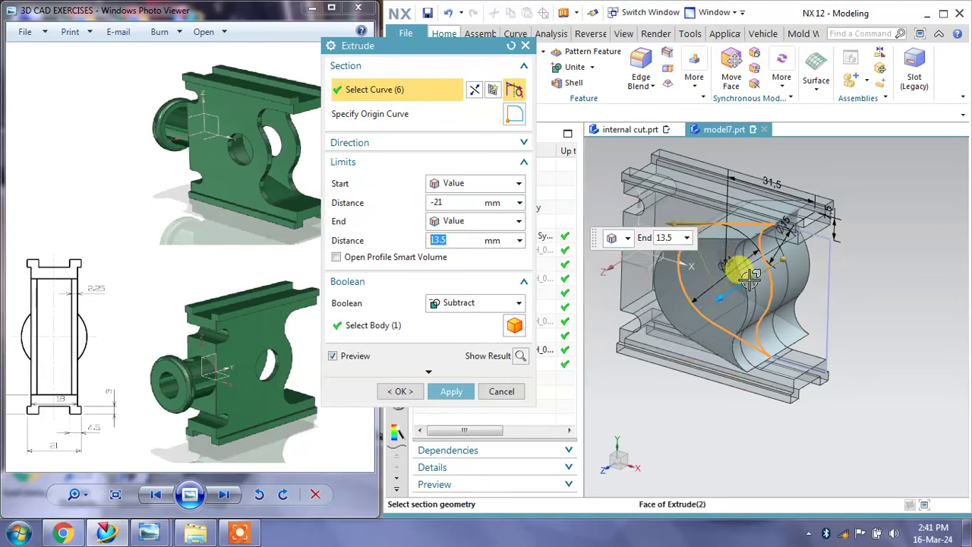
middle_drag(727, 232, 748, 310)
click(431, 202)
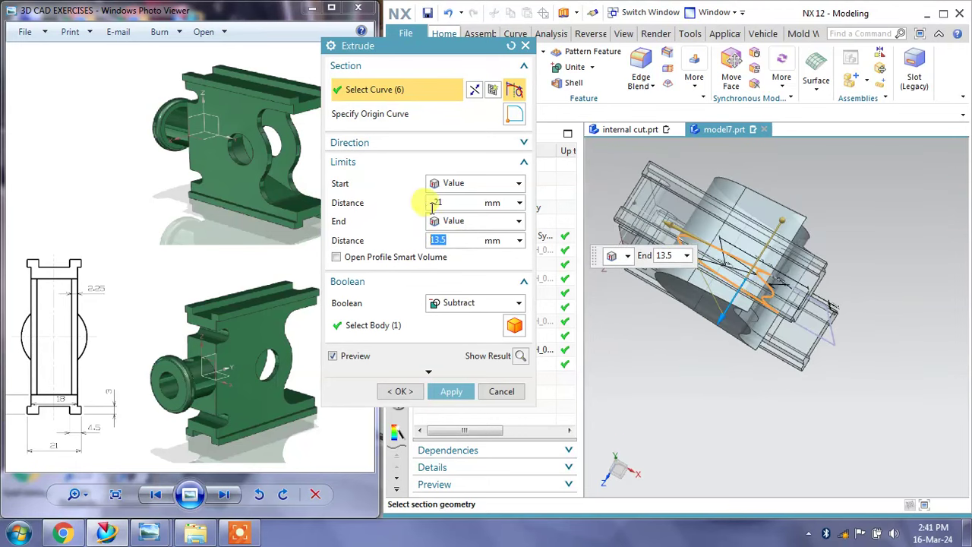
text(0)
key(Return)
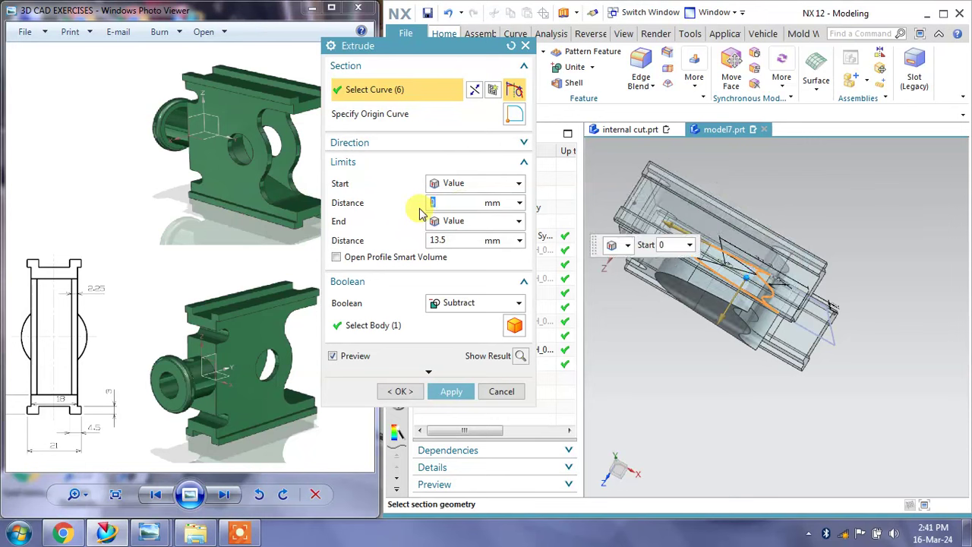
click(466, 227)
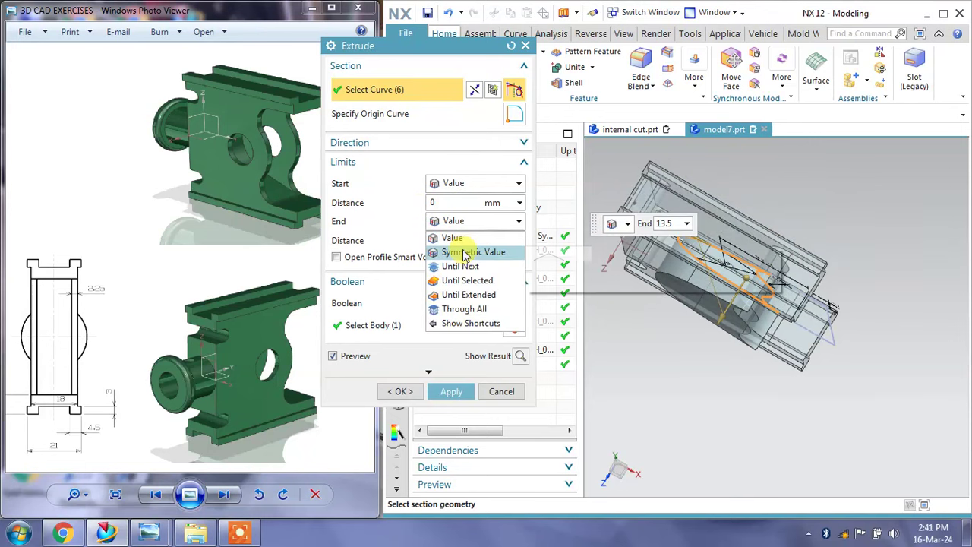
click(459, 253)
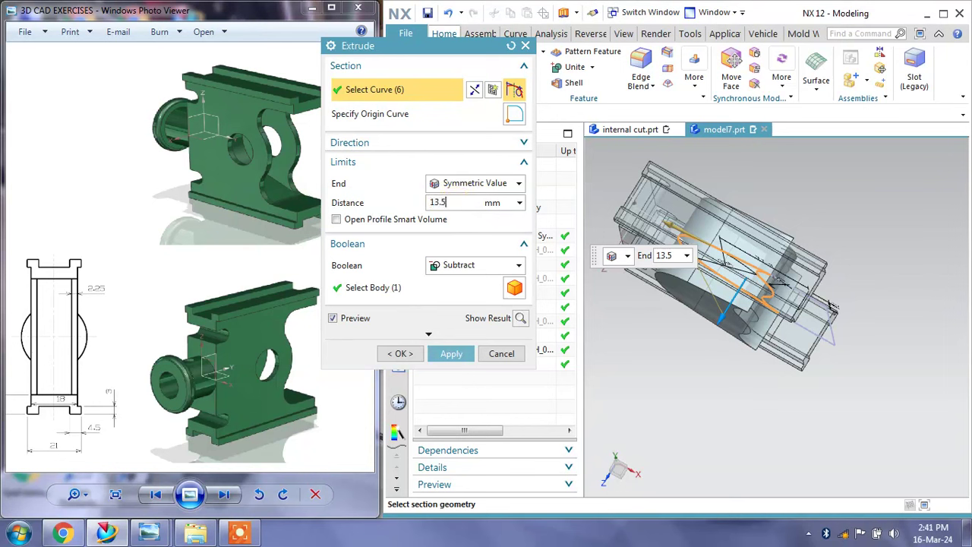
click(476, 202)
text(/2)
key(Return)
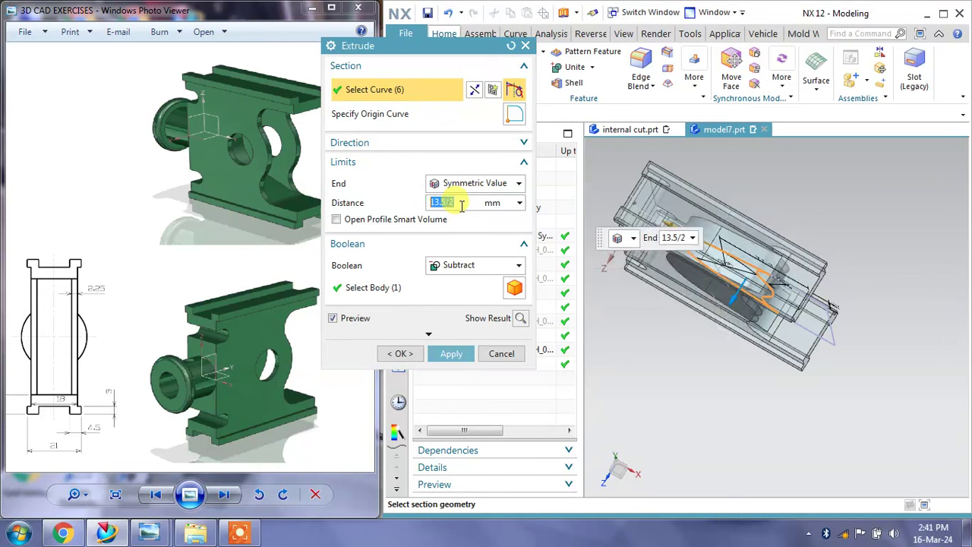
middle_drag(754, 457, 711, 382)
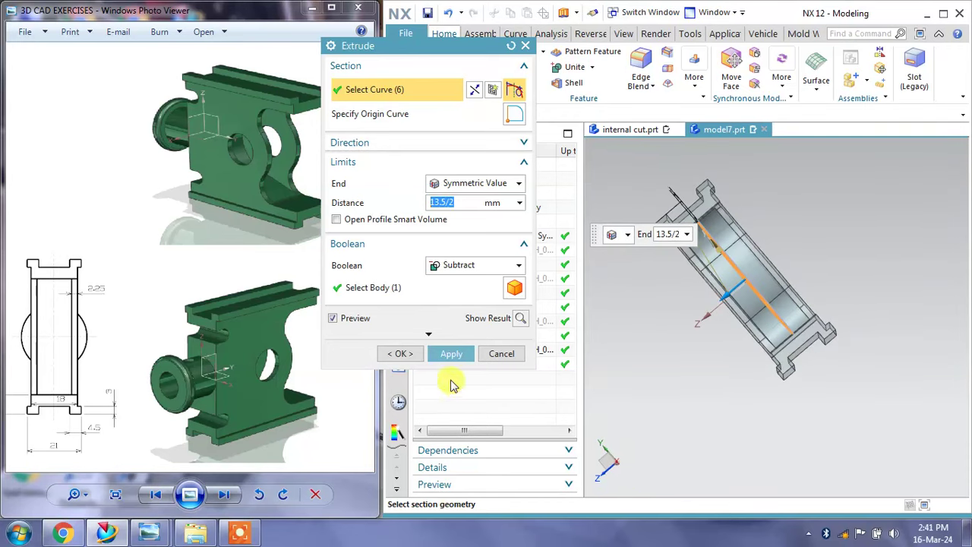
click(451, 354)
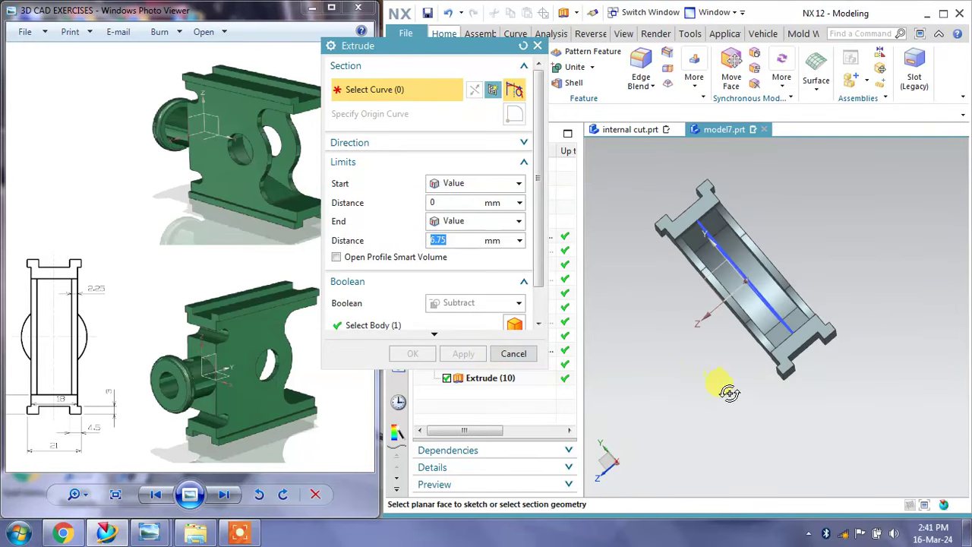
Pick the curved face and sketch profile among overlapping geometry, then inspect the finished cuts
middle_drag(730, 393, 746, 395)
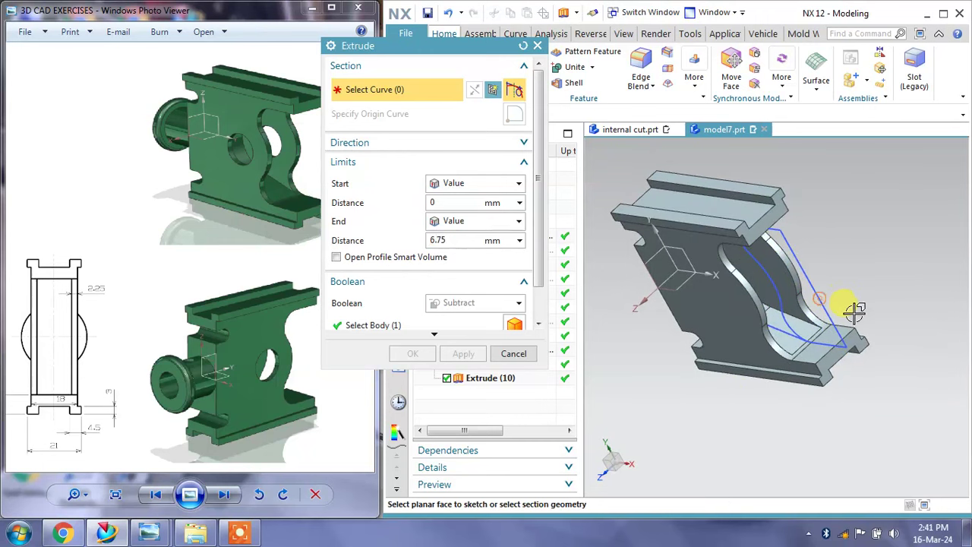
click(854, 312)
click(839, 291)
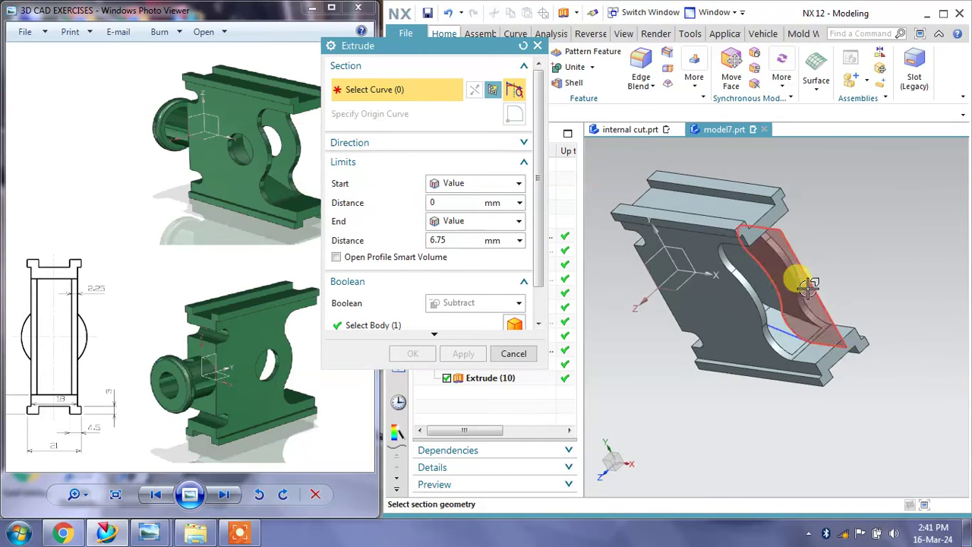
mouse_move(820, 286)
middle_down()
mouse_move(868, 245)
mouse_move(837, 291)
middle_up()
right_click(838, 291)
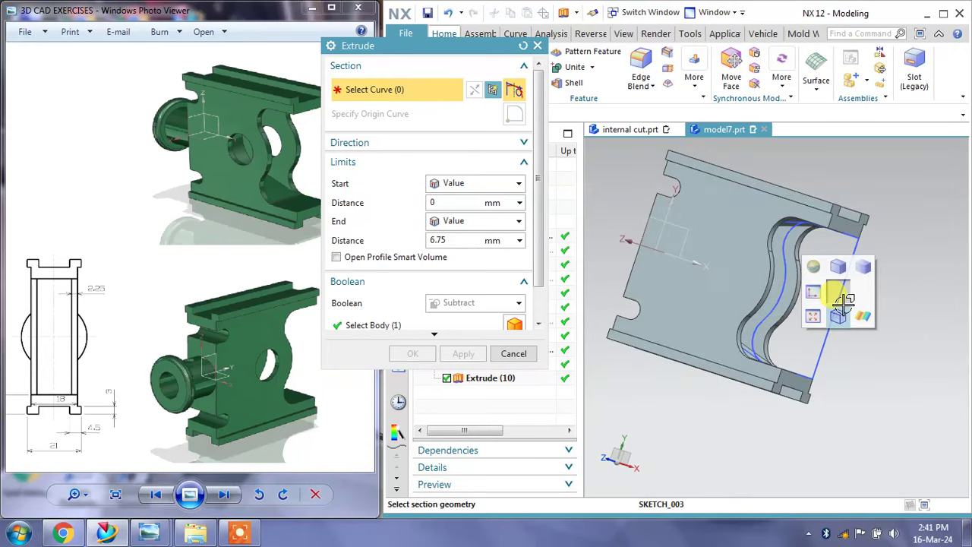
click(857, 327)
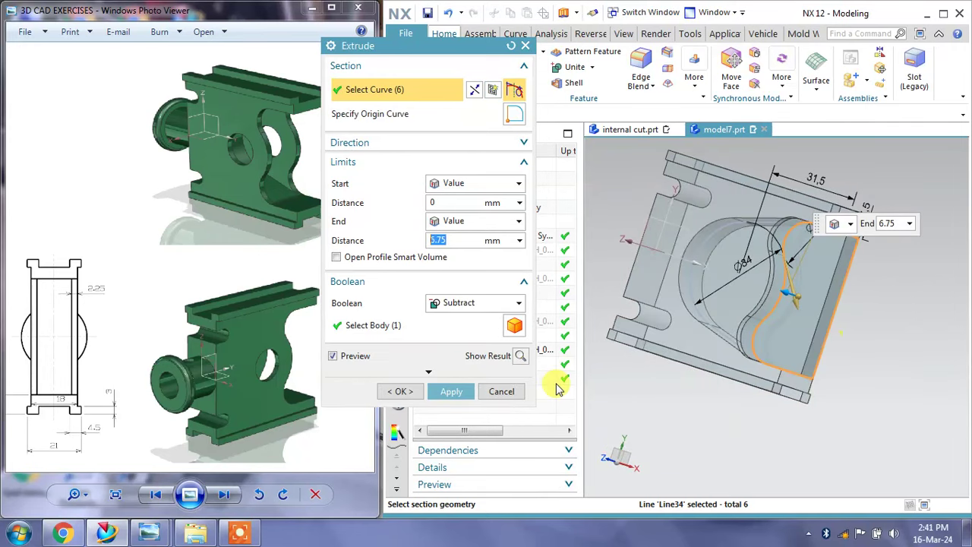
middle_click(558, 389)
middle_drag(749, 391, 769, 367)
middle_drag(766, 407, 768, 405)
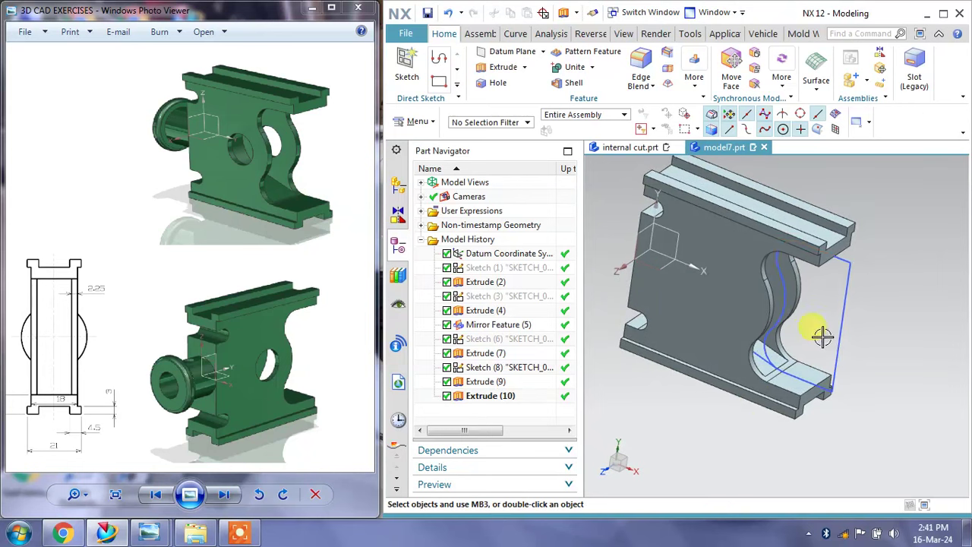
Deselect the curved sketch and zoom into the section A-A cross-hole dimensions
click(843, 305)
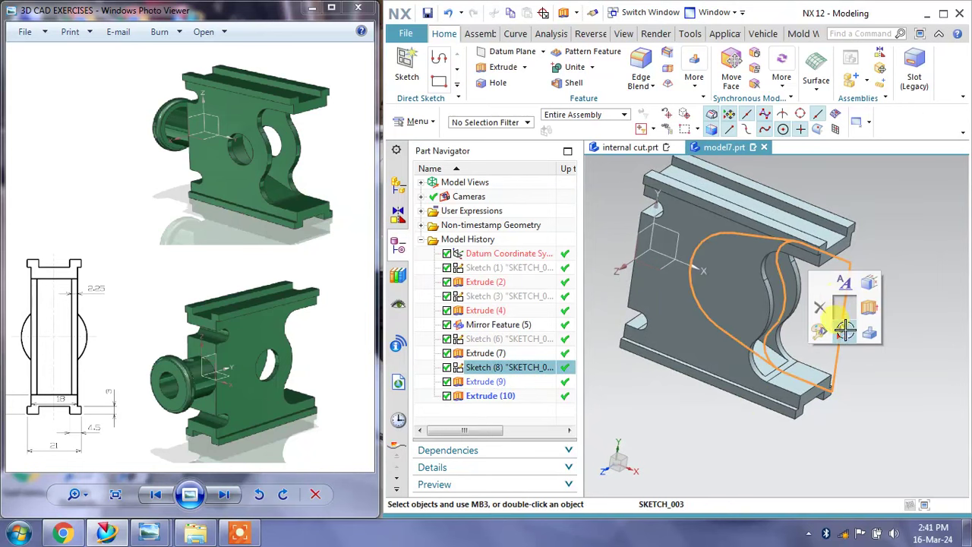
key(Escape)
mouse_move(843, 330)
middle_down()
mouse_move(898, 306)
mouse_move(874, 314)
middle_up()
scroll(171, 279, up, 2)
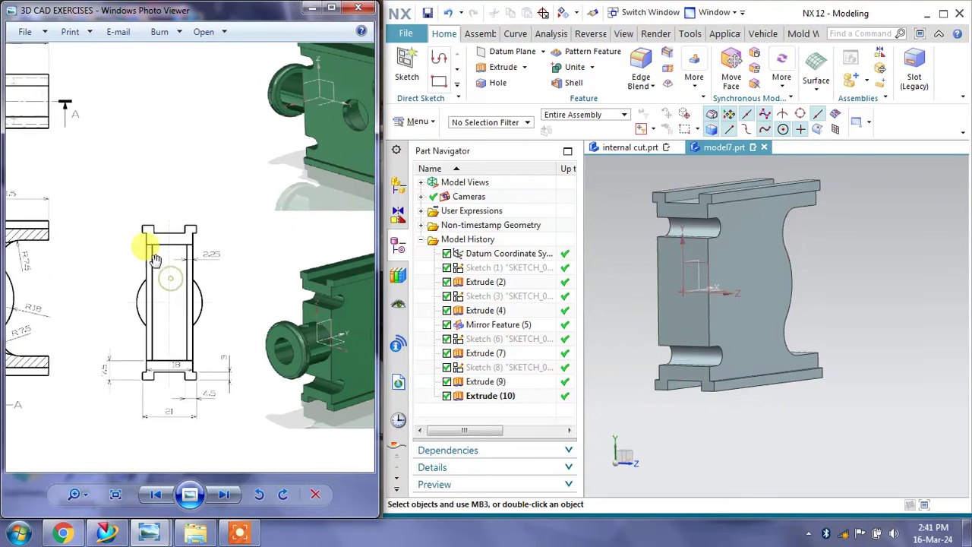
scroll(145, 245, up, 2)
scroll(72, 197, up, 1)
scroll(110, 130, up, 1)
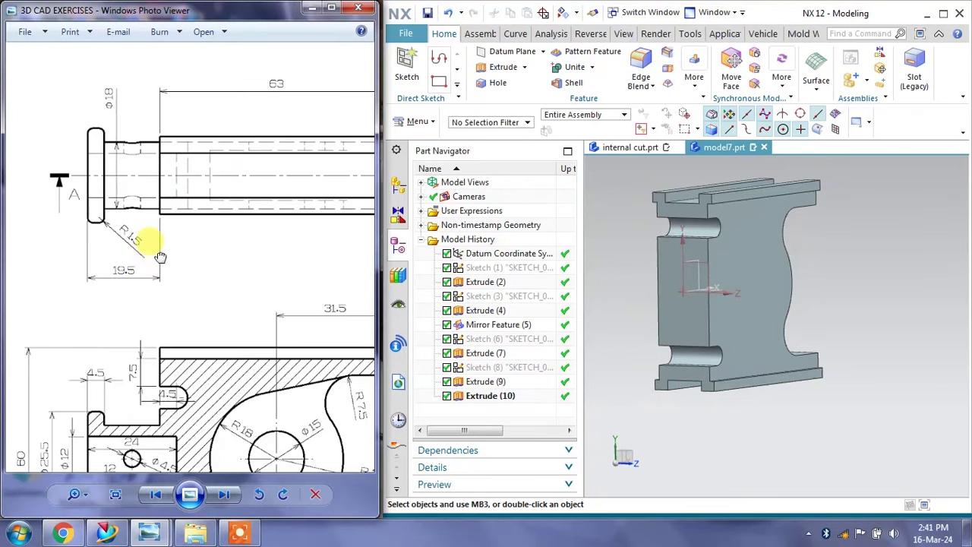
drag(159, 256, 178, 196)
Turn the model to an oblique view, clear the face highlight, and start a new sketch
mouse_move(784, 385)
middle_down()
mouse_move(749, 365)
mouse_move(802, 357)
middle_up()
key(Escape)
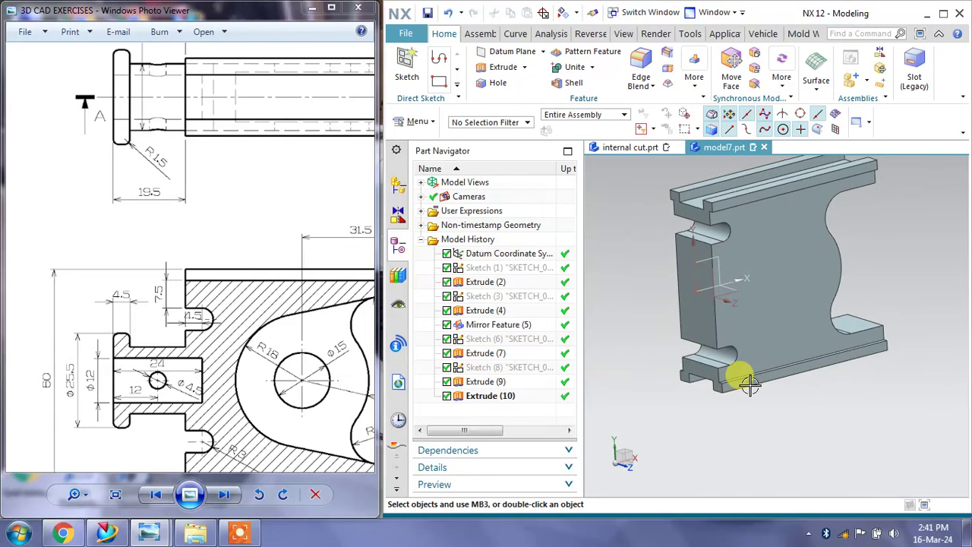
click(406, 65)
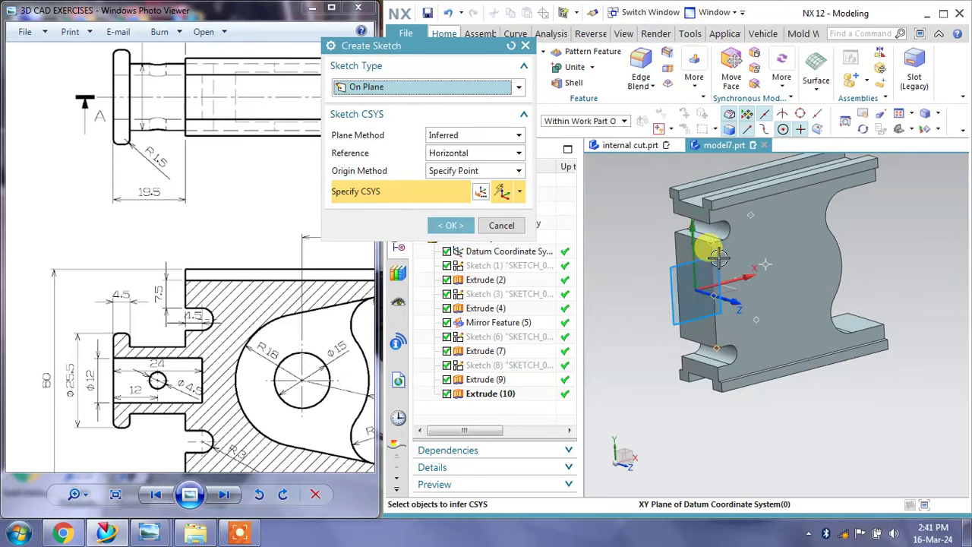
Place the sketch on the plate face and draw a 38 mm line from the origin
click(707, 255)
click(465, 227)
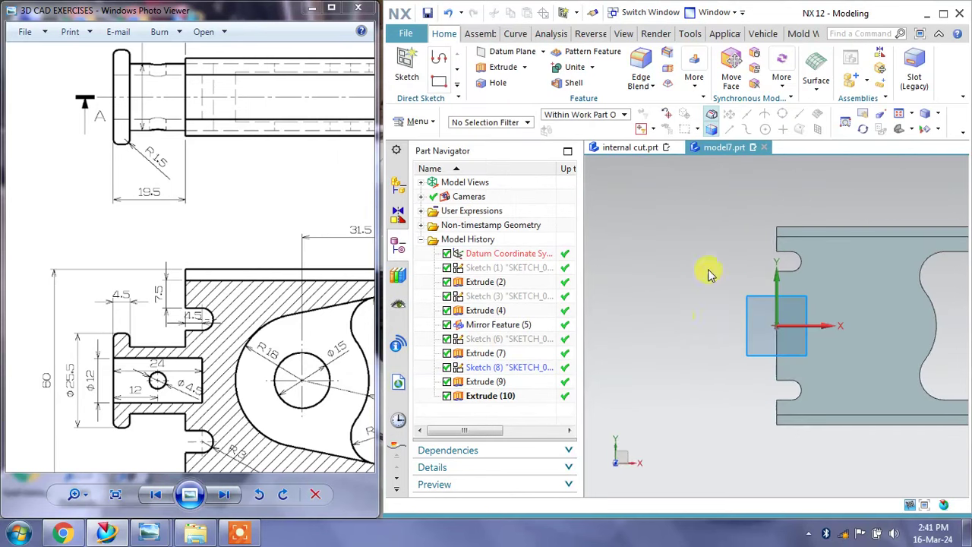
click(483, 61)
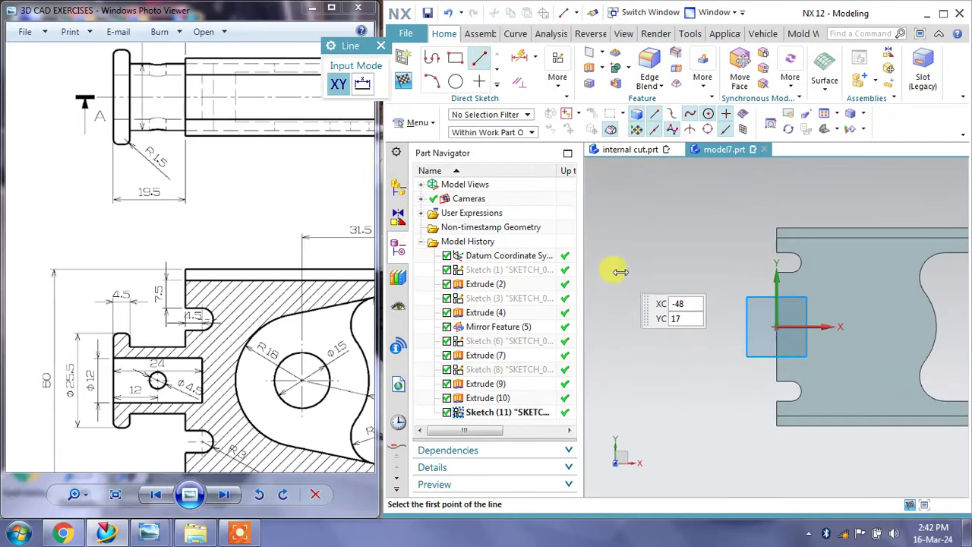
click(778, 327)
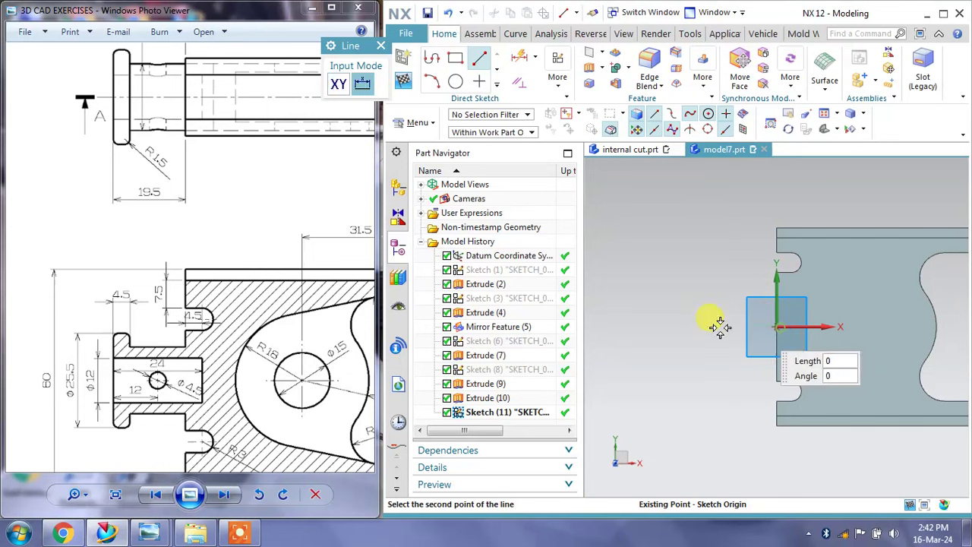
click(649, 326)
Draw a closed stepped profile from the line's left end back to the origin
click(431, 57)
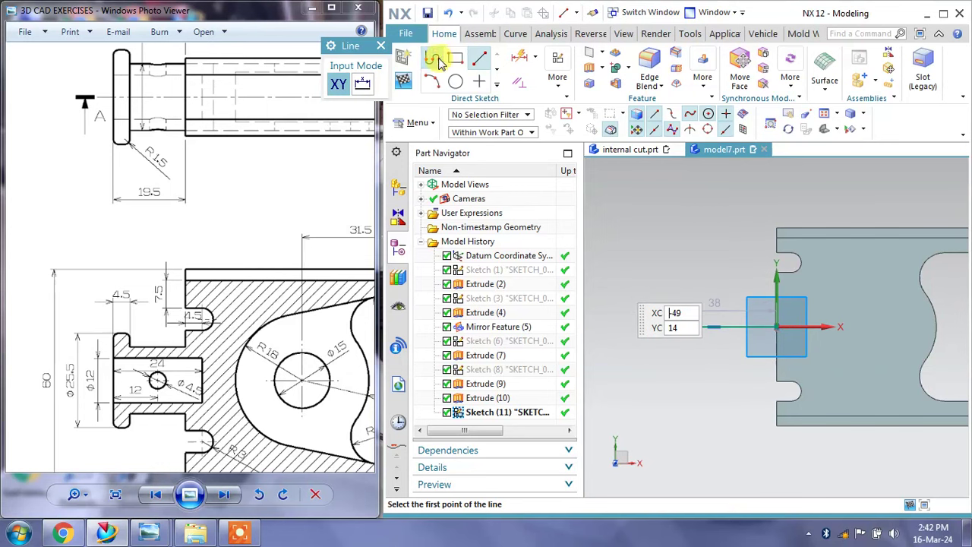
click(650, 327)
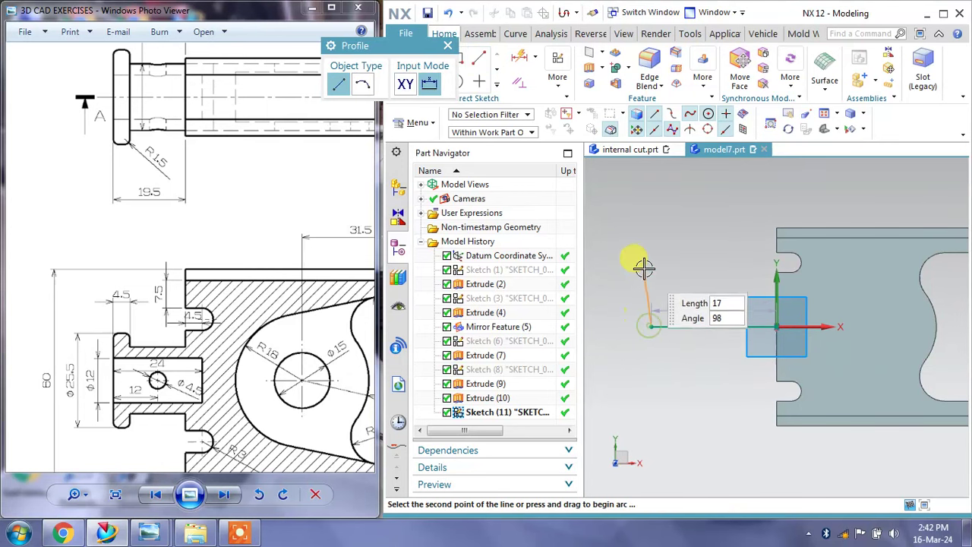
click(650, 255)
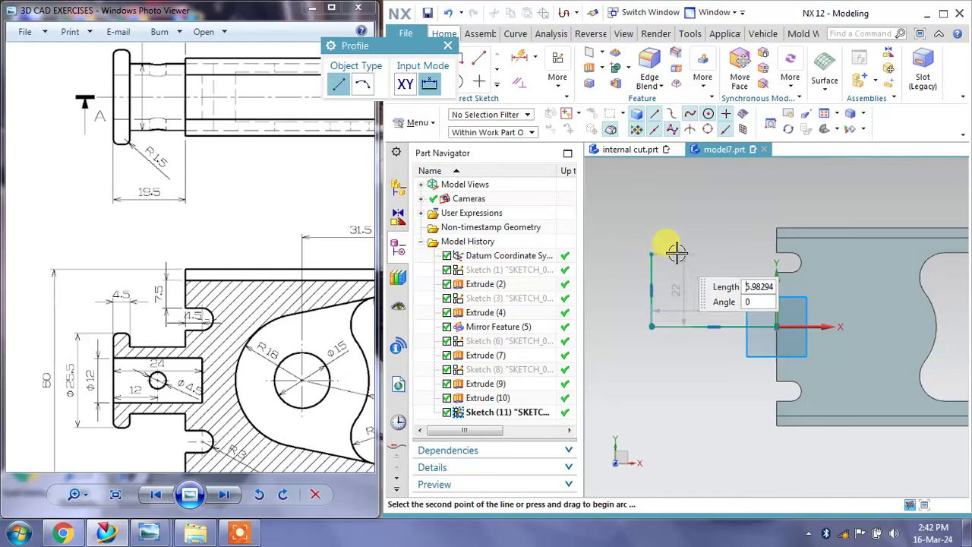
click(677, 254)
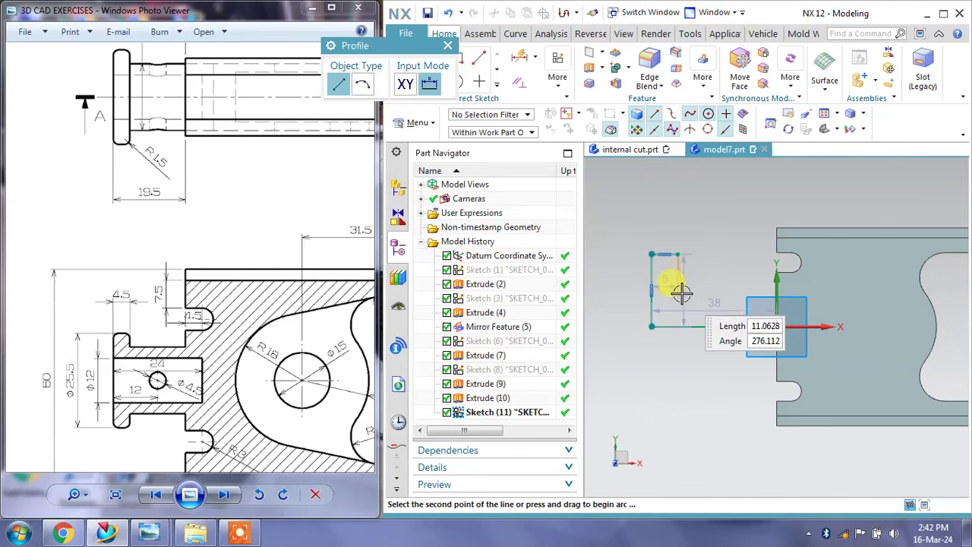
click(678, 300)
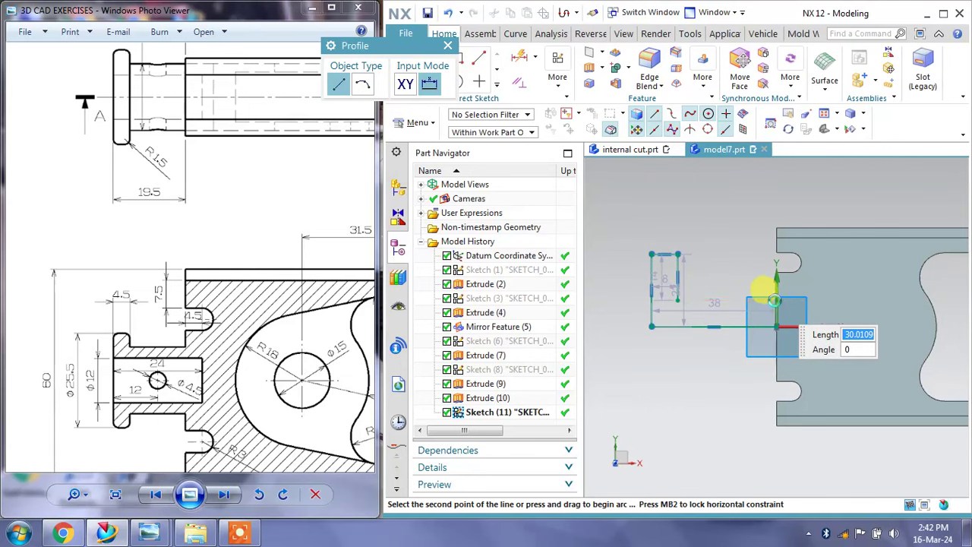
click(775, 300)
key(Escape)
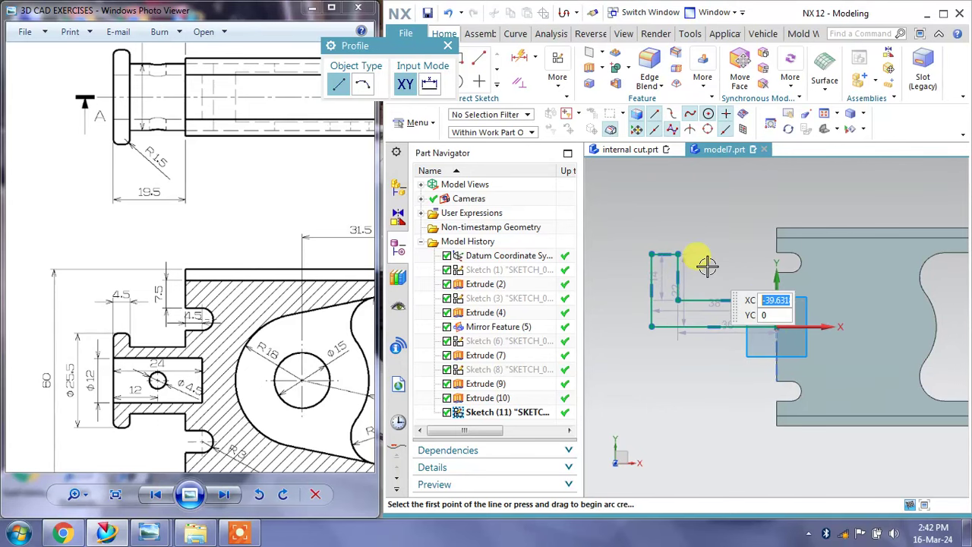
key(ctrl+q)
Change the 22 height dimension to 22.5/2 and drag the step corner to reshape the profile
scroll(742, 341, up, 2)
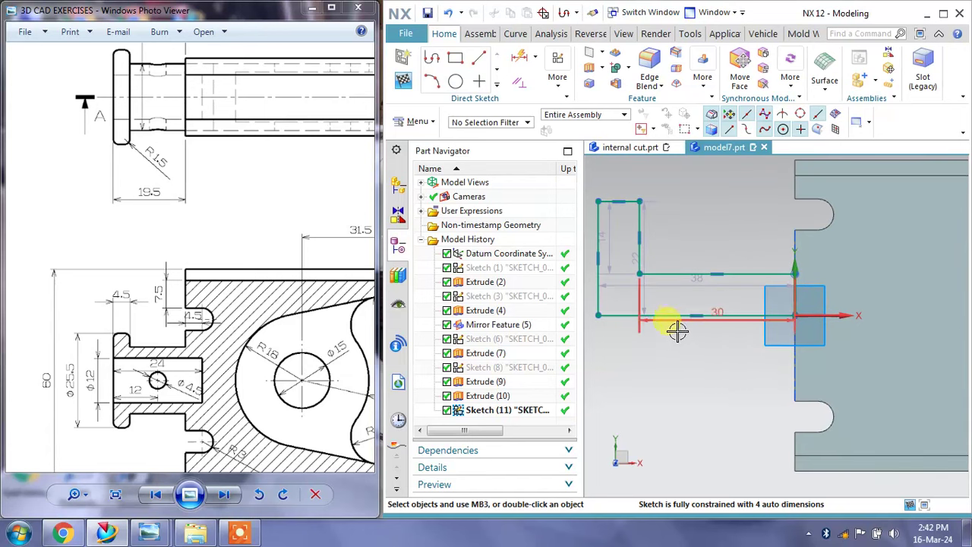
scroll(673, 325, down, 1)
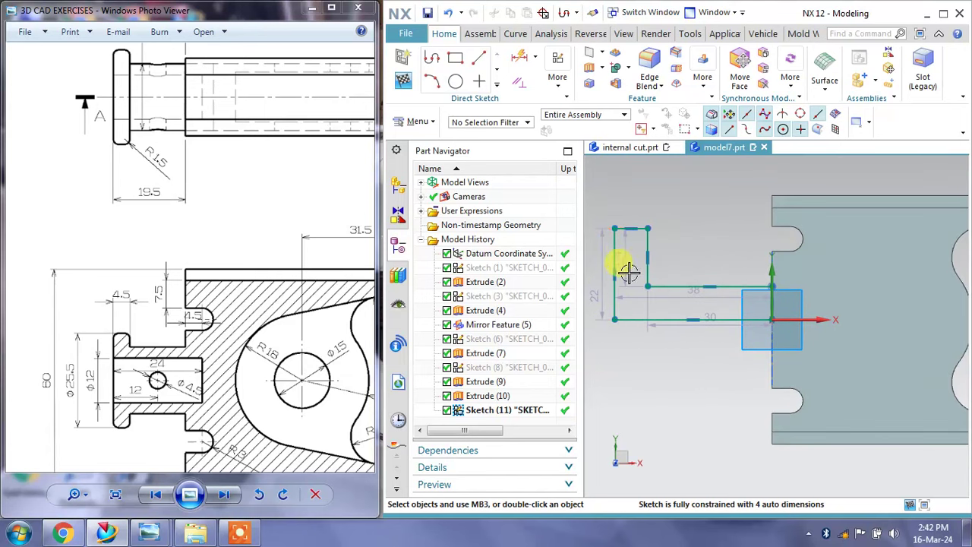
drag(146, 369, 147, 312)
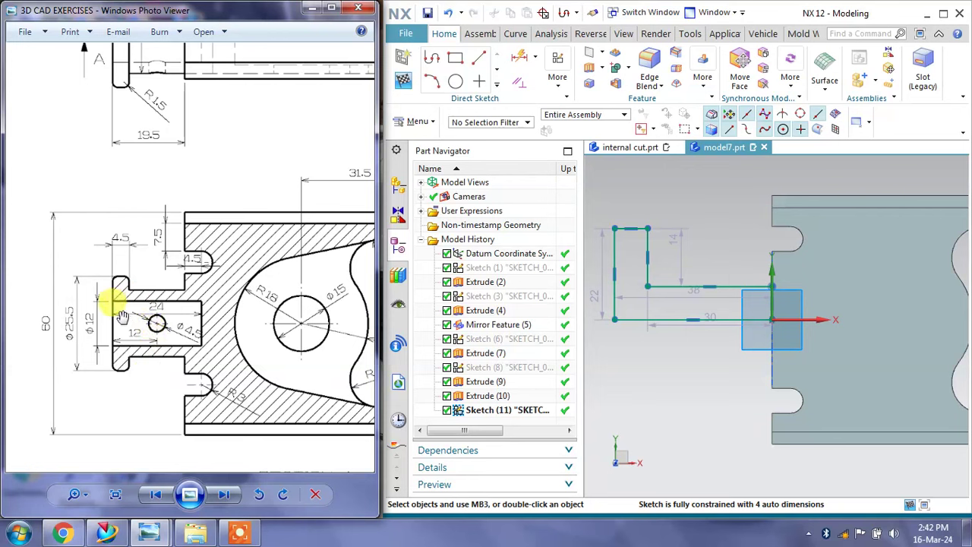
shift+middle_drag(616, 366, 646, 369)
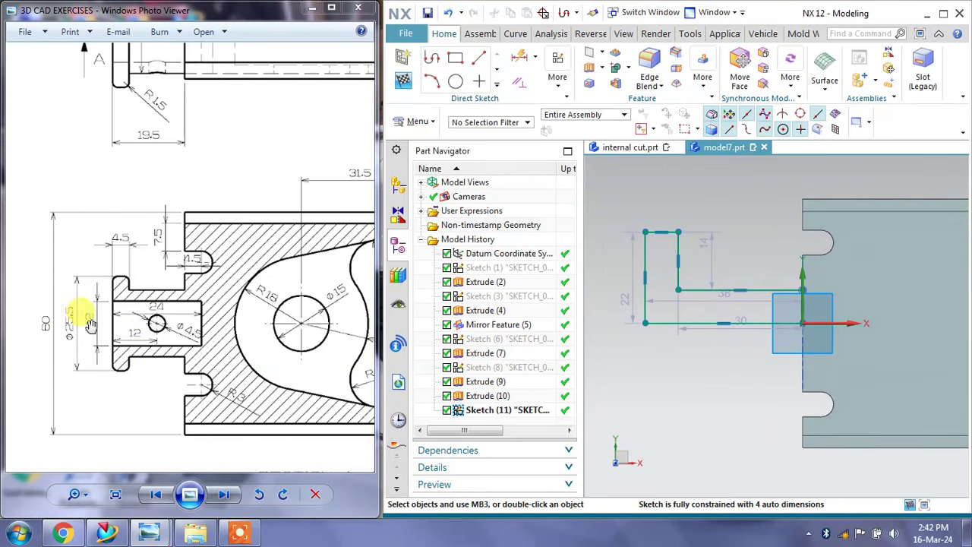
double_click(627, 304)
text(22.5/2)
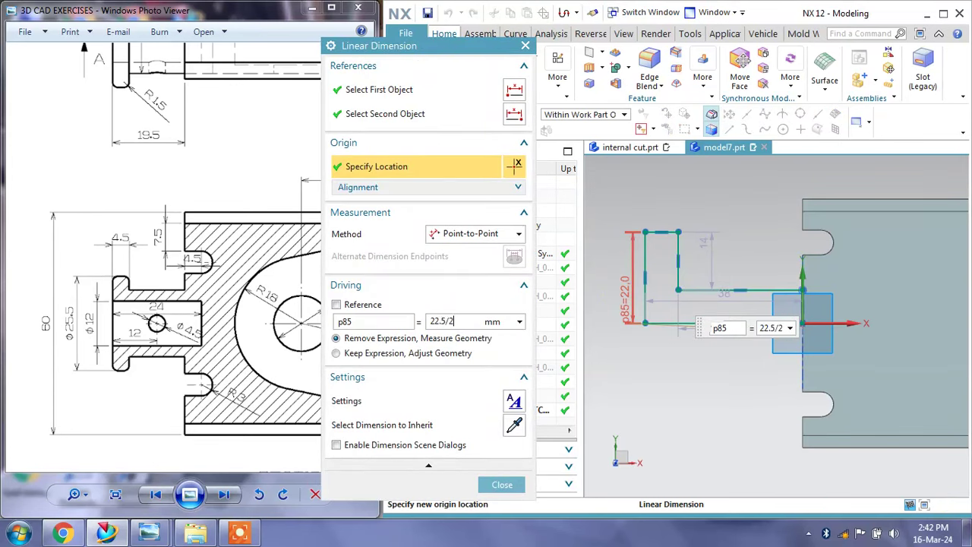
click(620, 296)
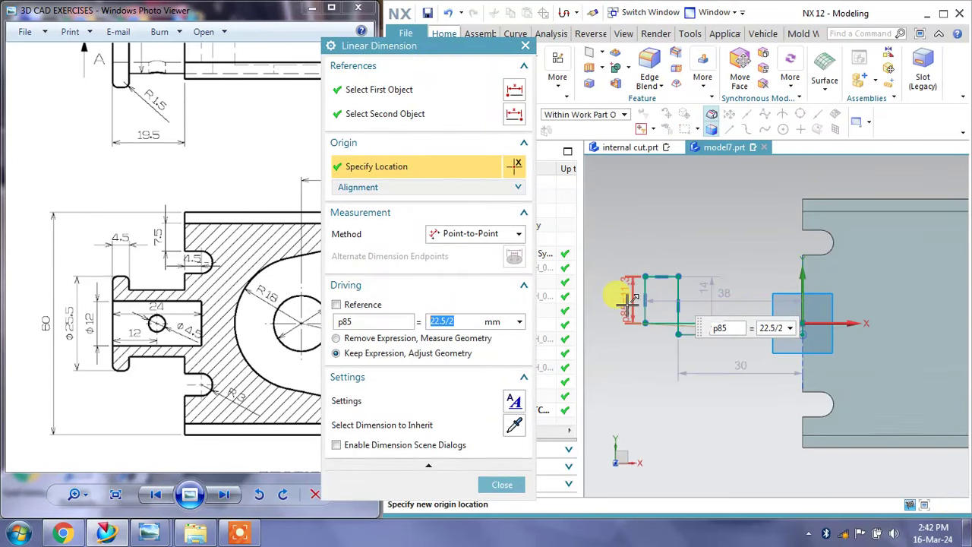
click(505, 486)
drag(689, 334, 701, 302)
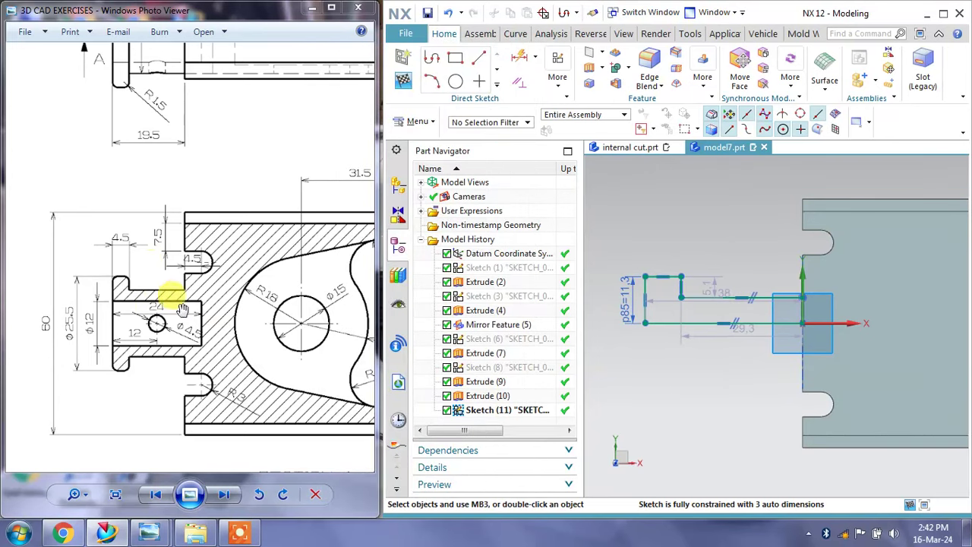
Add an 18/2 vertical dimension to the step and start editing the 38 length
drag(176, 36, 180, 180)
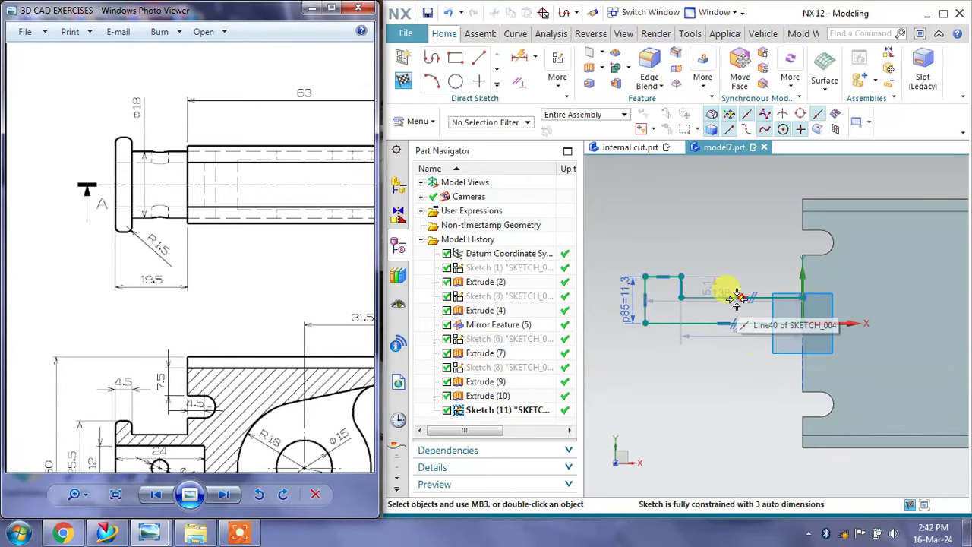
click(521, 58)
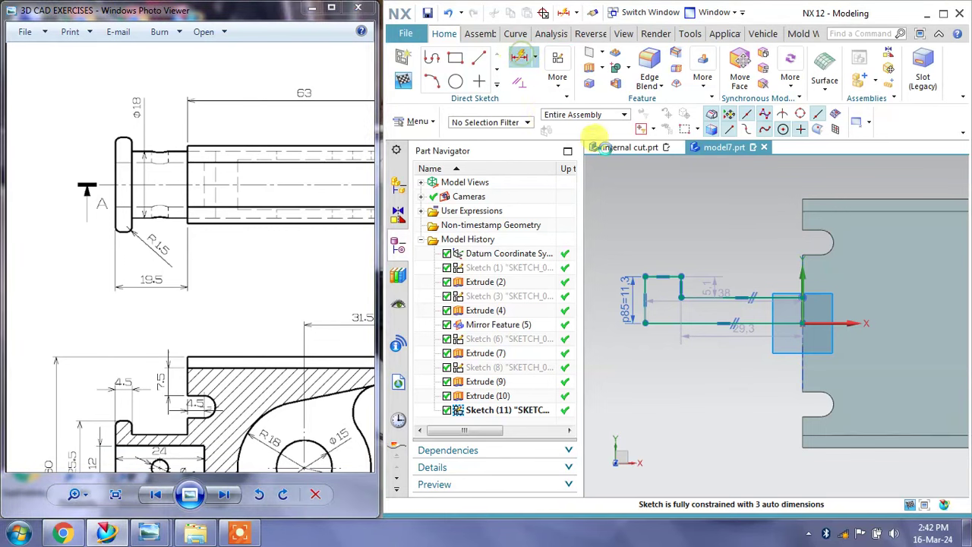
click(762, 293)
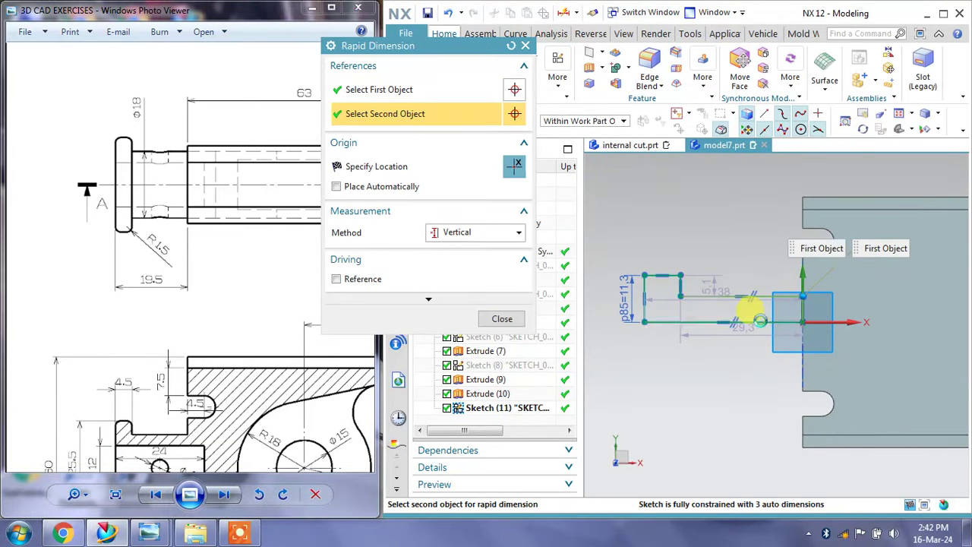
click(759, 313)
click(759, 311)
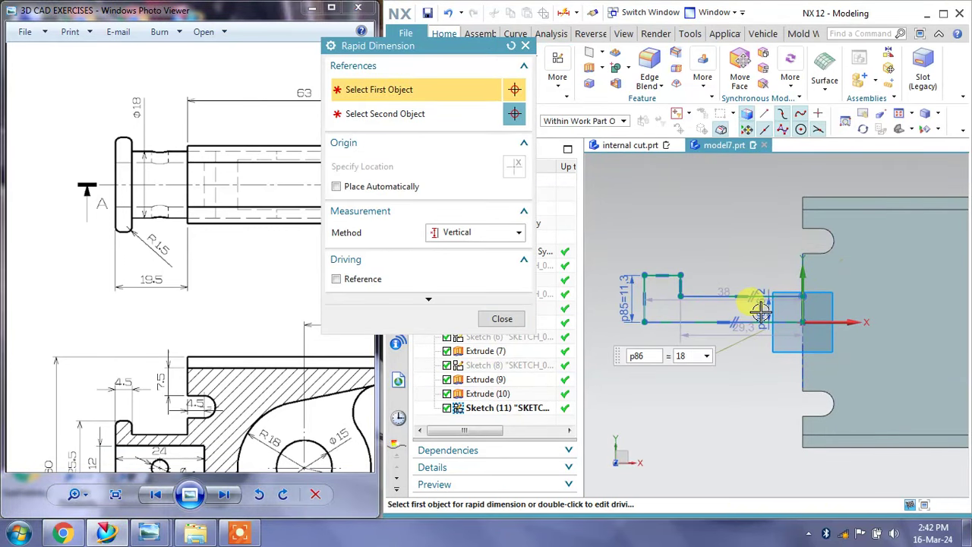
text(/2)
key(Return)
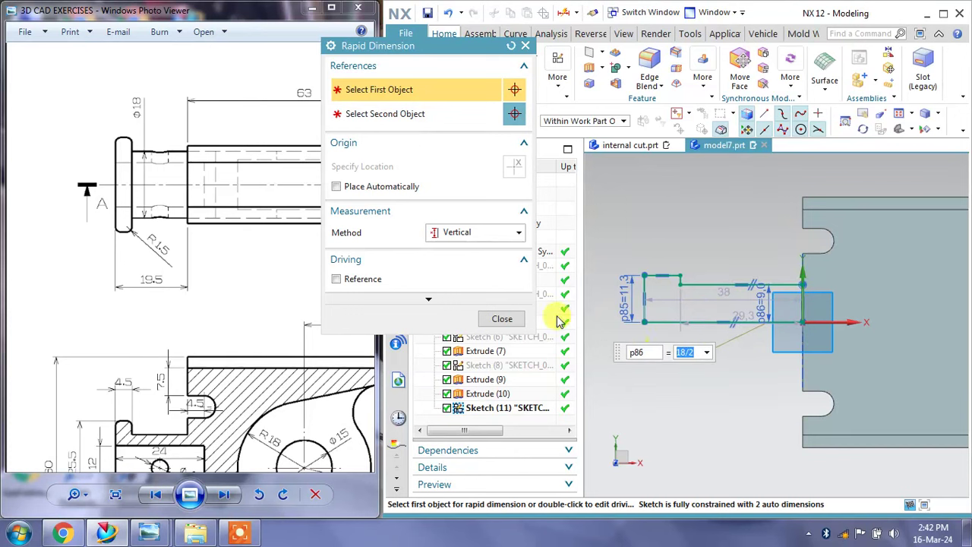
click(505, 320)
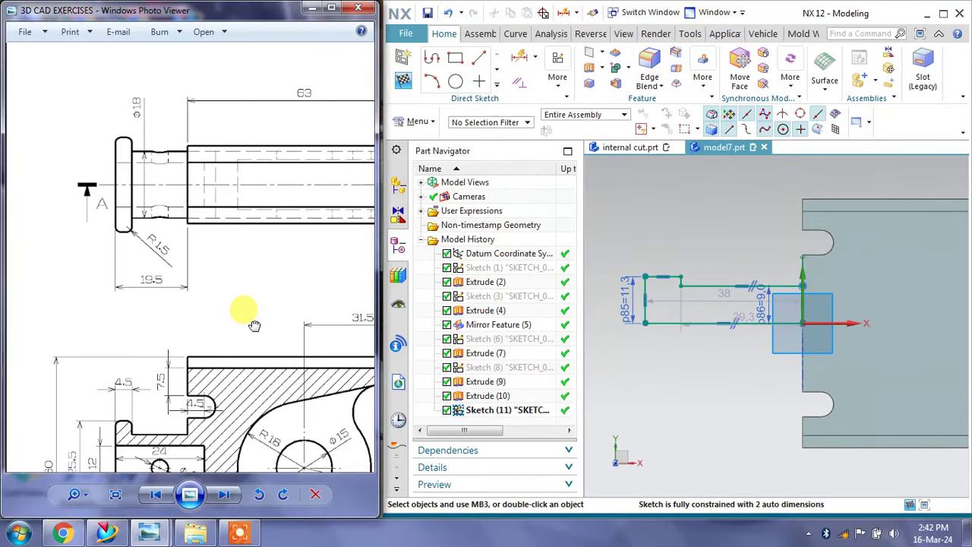
drag(253, 326, 265, 295)
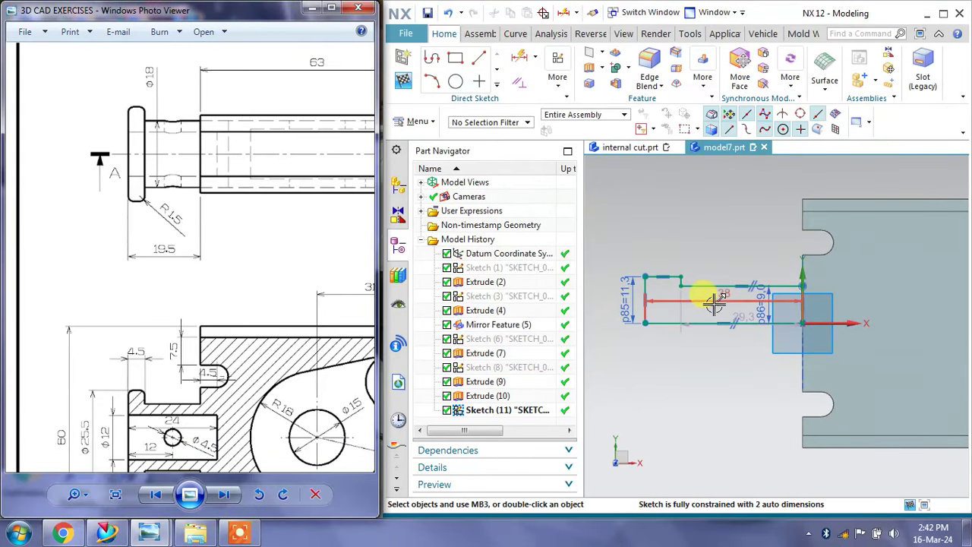
mouse_move(714, 302)
mouse_down()
mouse_move(704, 243)
mouse_move(697, 251)
mouse_move(714, 237)
mouse_up()
text(1.5)
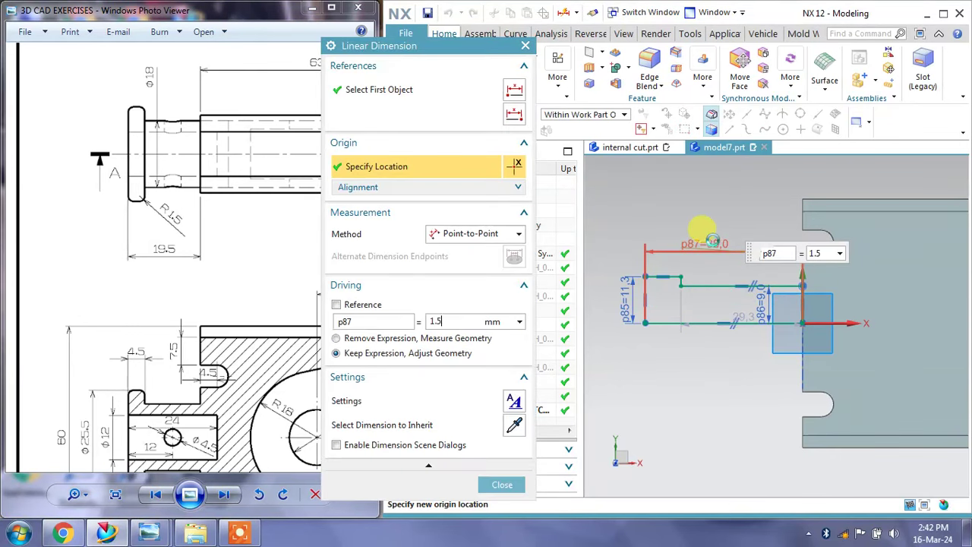
Undo a mistaken 1.5 length and set the overall profile length to 19.5
key(Return)
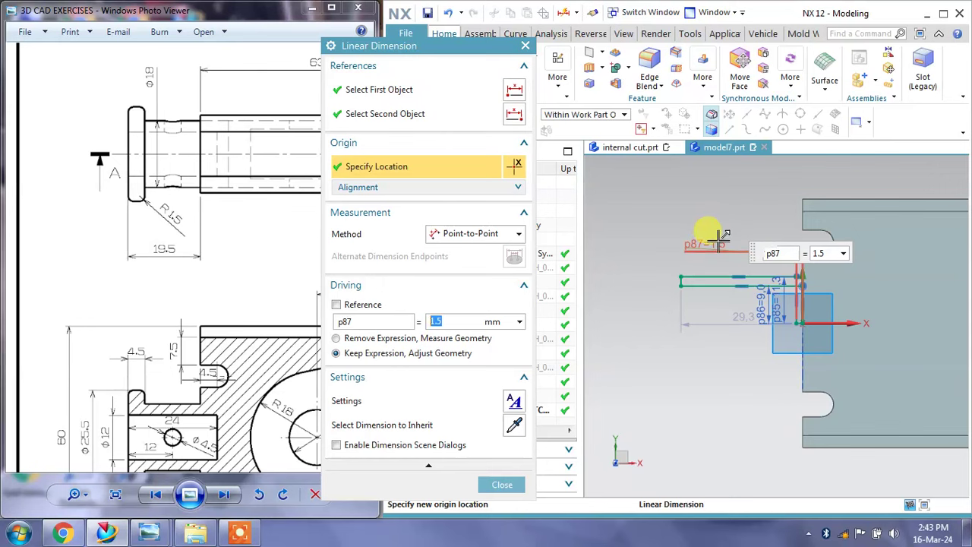
click(502, 484)
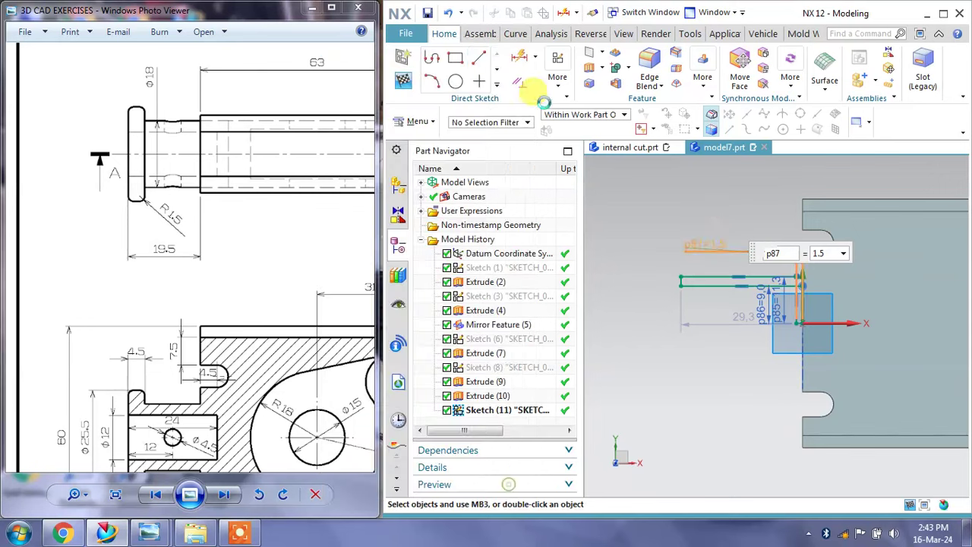
click(447, 13)
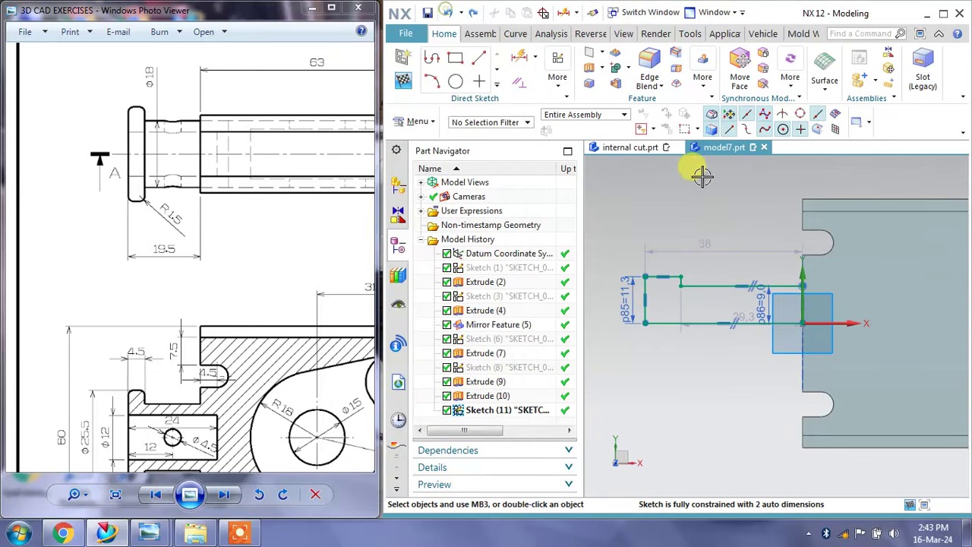
double_click(692, 244)
text(19.5)
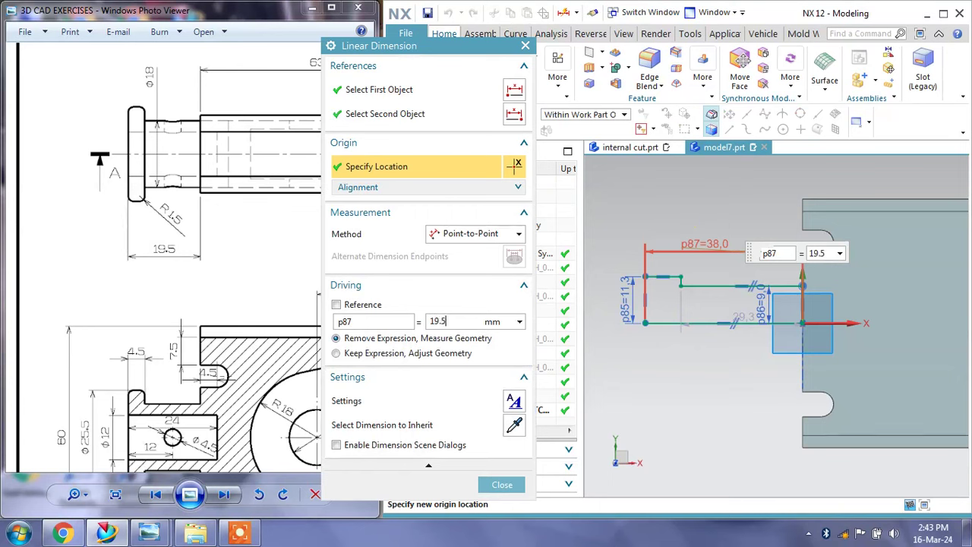
click(687, 241)
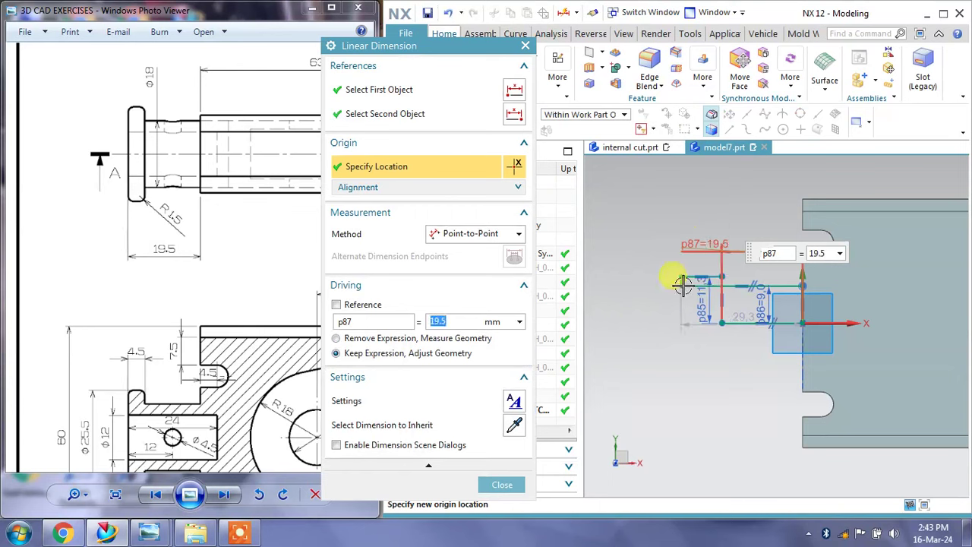
click(502, 484)
scroll(752, 295, up, 3)
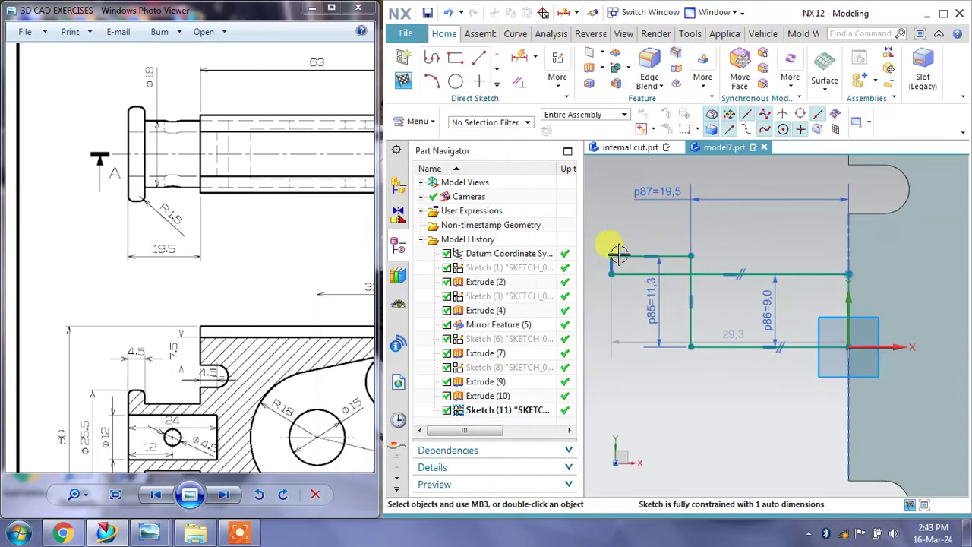
drag(619, 255, 734, 255)
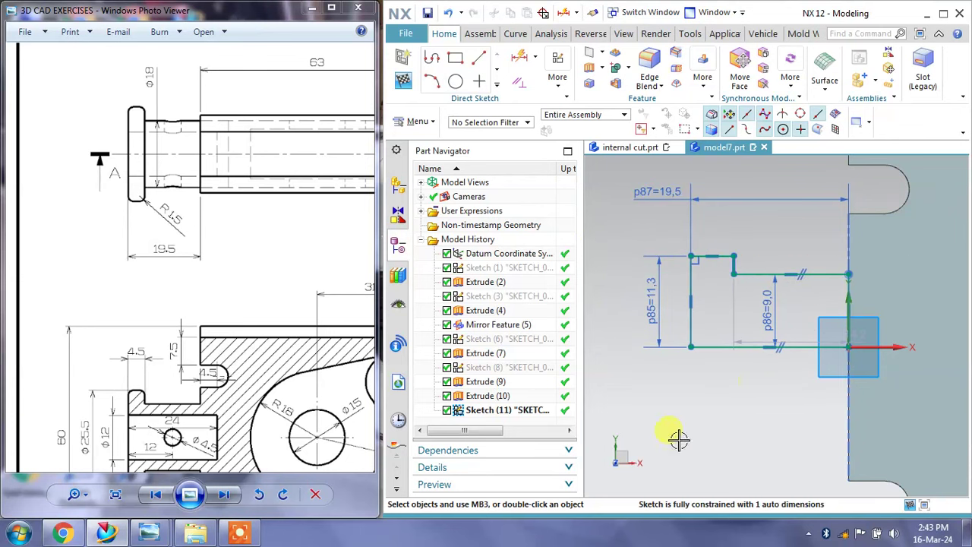
Add a horizontal 4.5 dimension to the short top step, fully constraining the sketch
drag(138, 366, 144, 255)
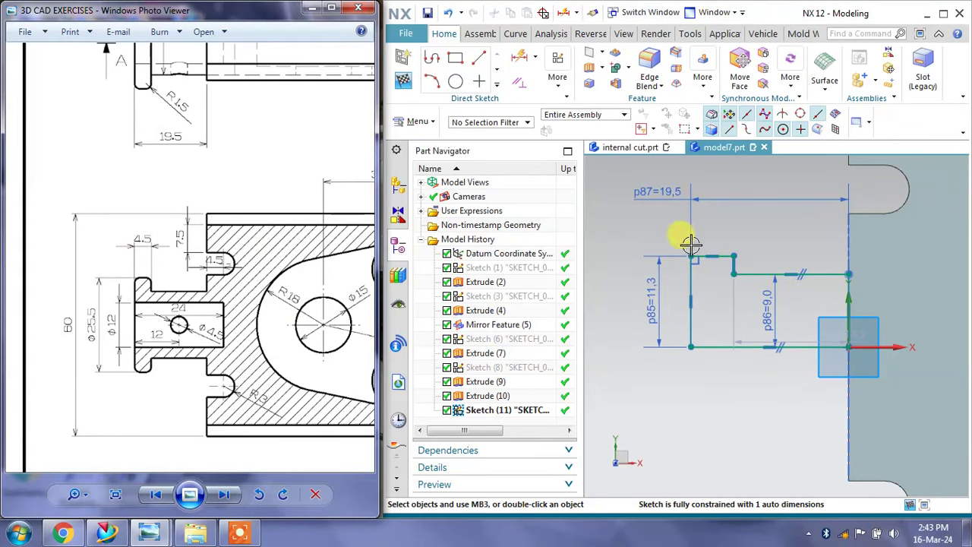
click(520, 57)
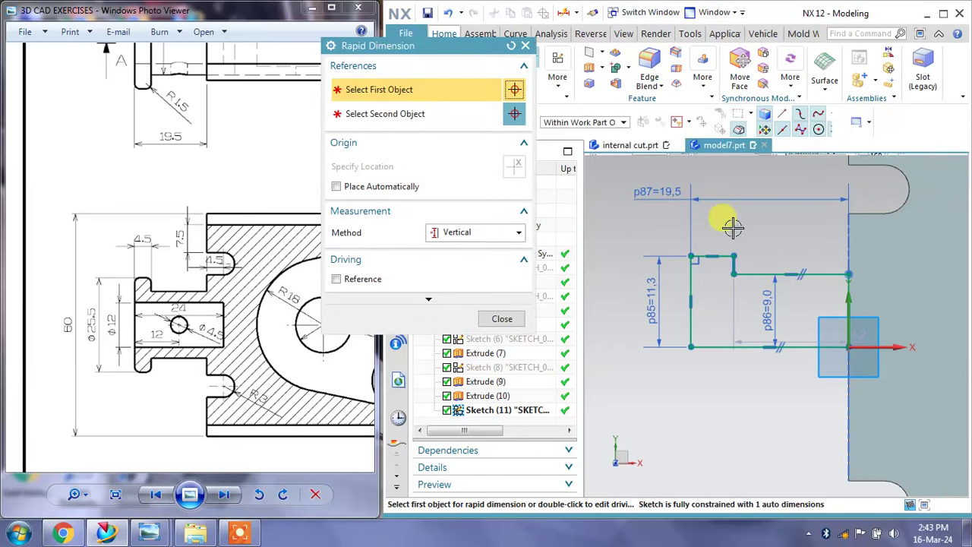
click(733, 260)
click(692, 255)
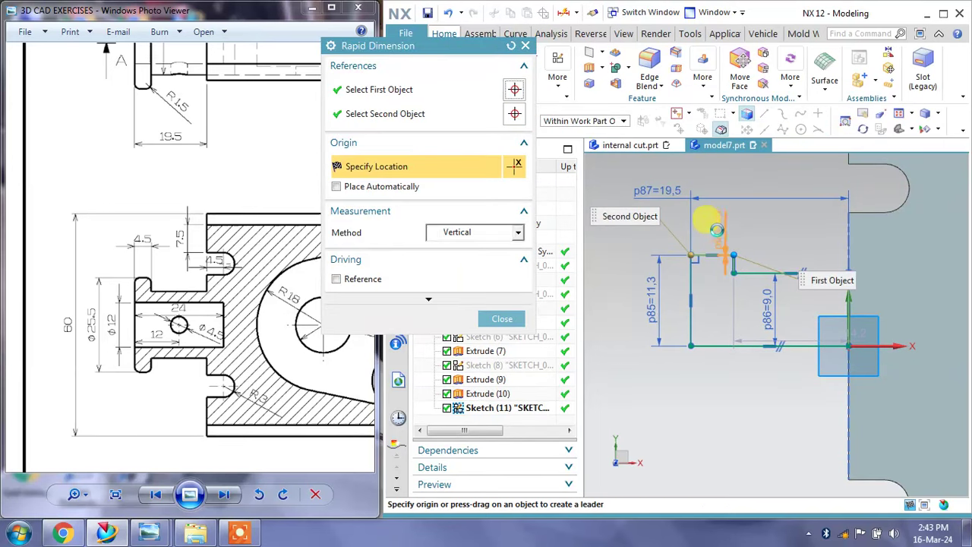
click(455, 232)
click(493, 262)
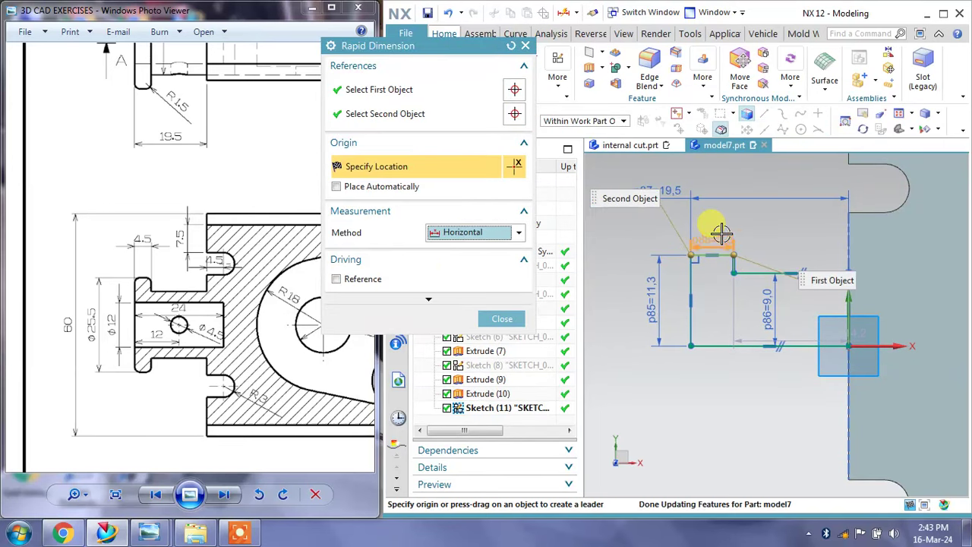
click(721, 234)
text(4)
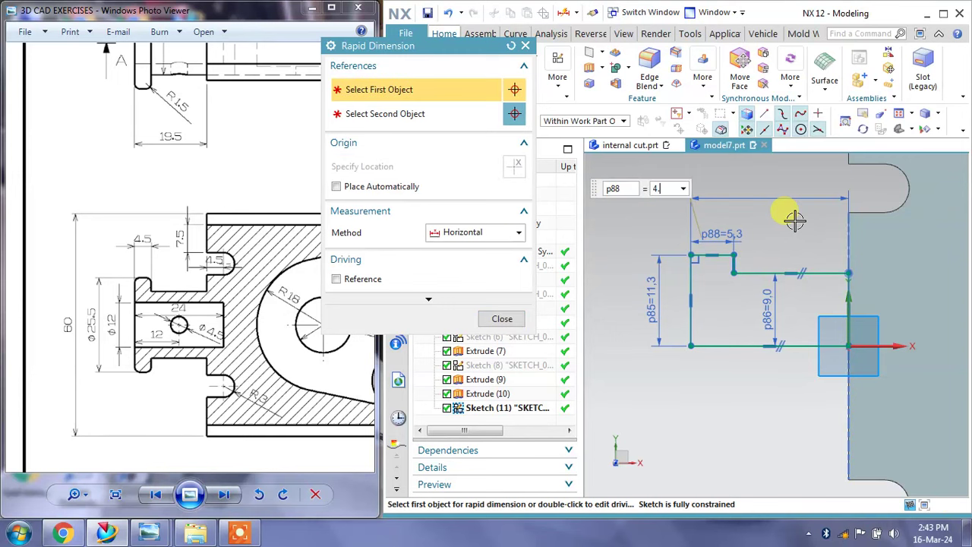
text(.5)
key(Return)
click(501, 319)
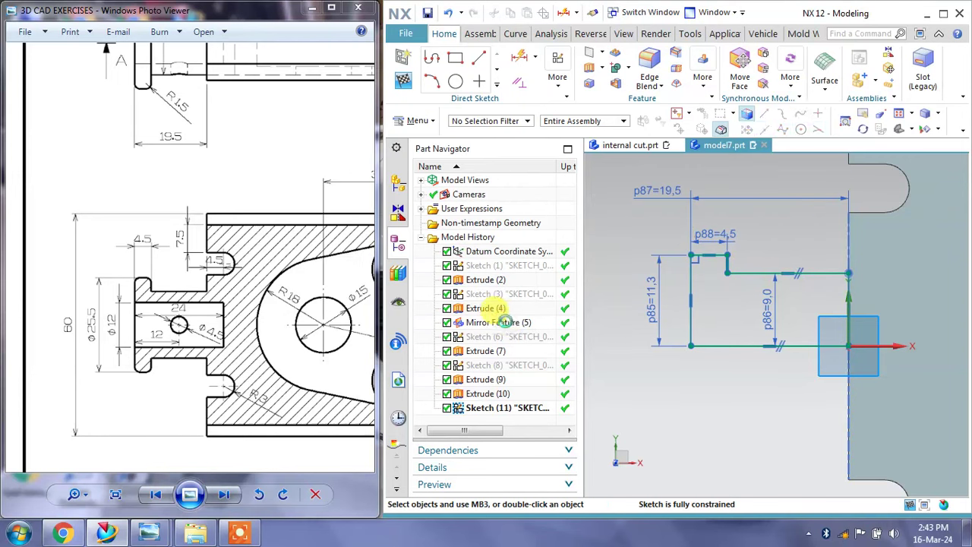
drag(156, 223, 178, 336)
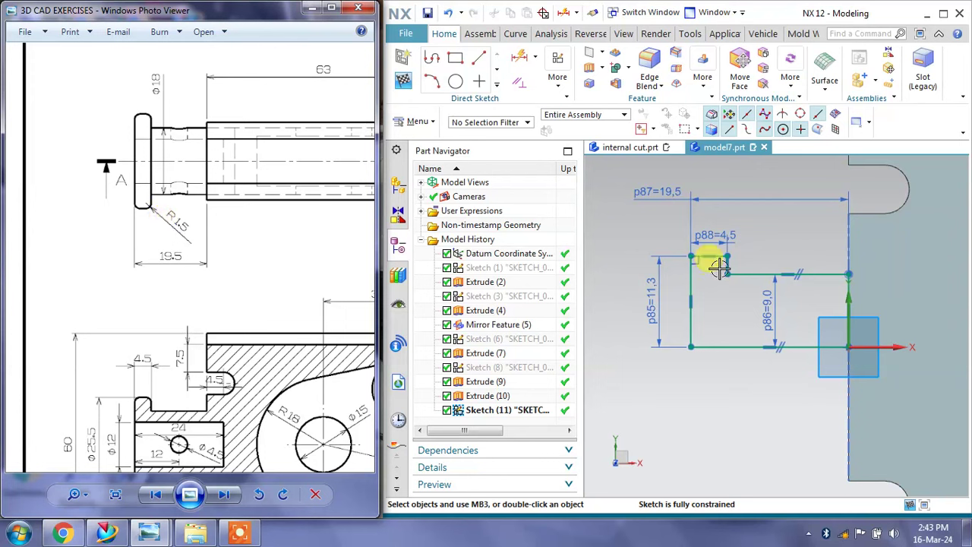
Round the two step corners with 1.5 mm fillets and finish Sketch (11)
click(498, 88)
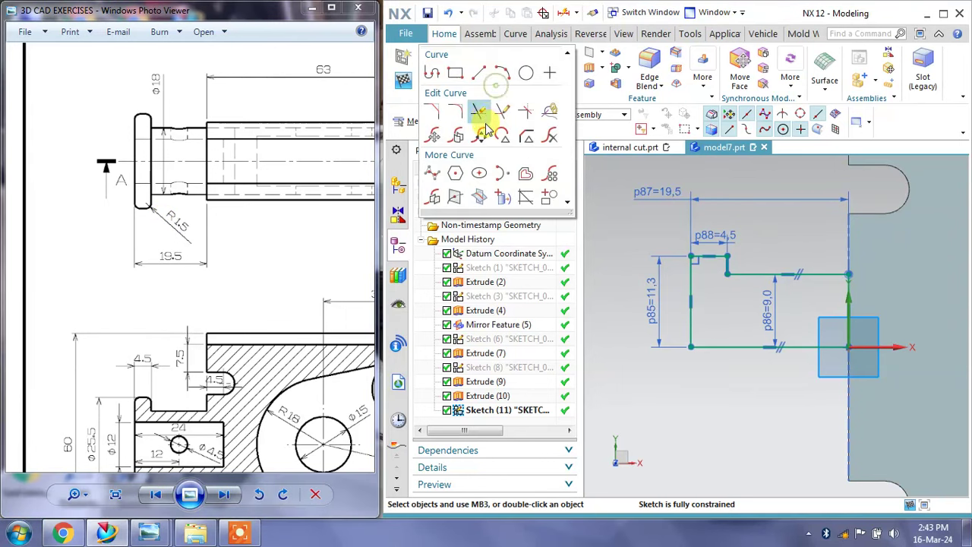
click(456, 112)
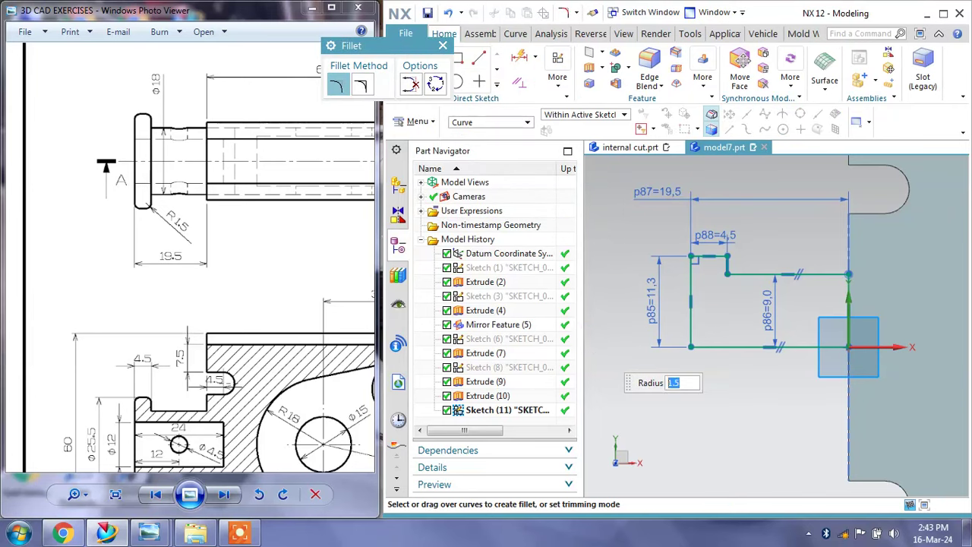
scroll(688, 262, up, 4)
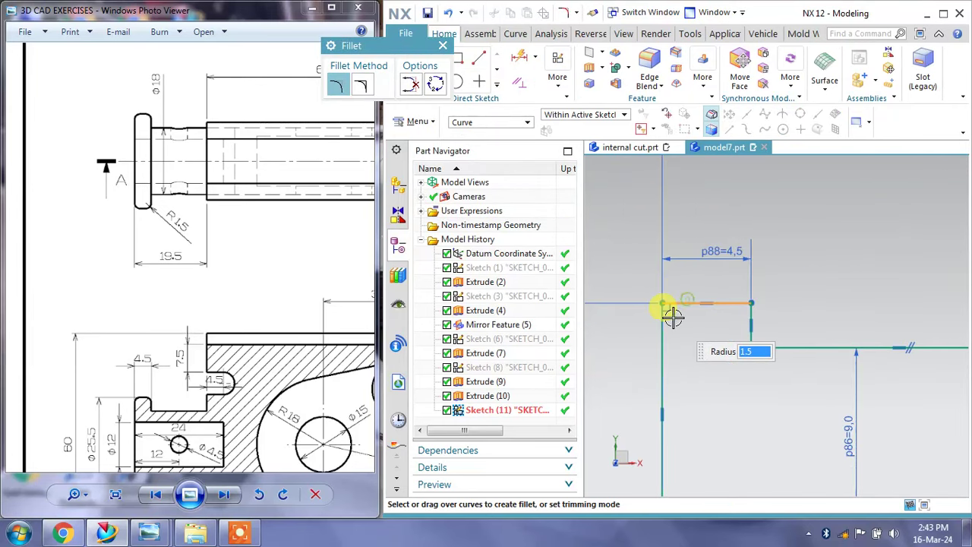
click(662, 314)
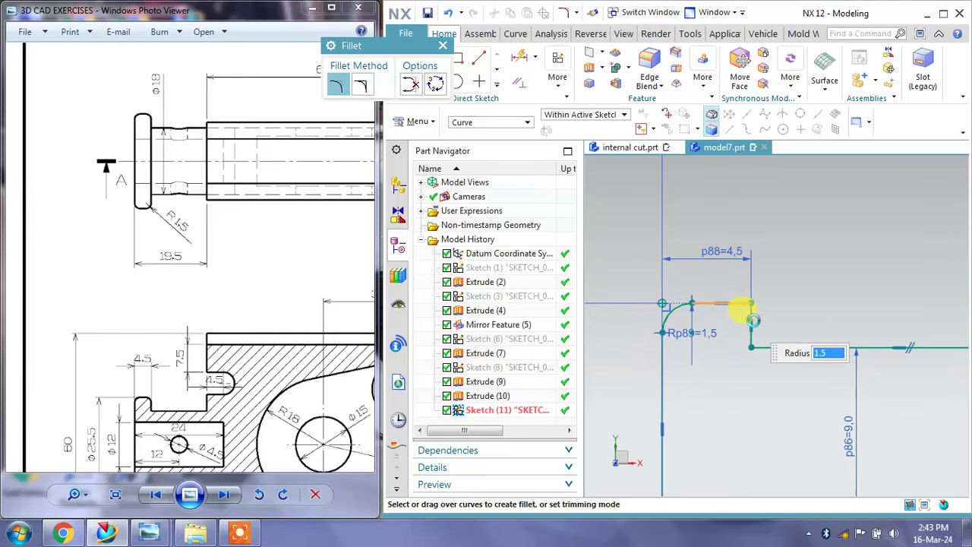
click(750, 305)
scroll(796, 310, down, 4)
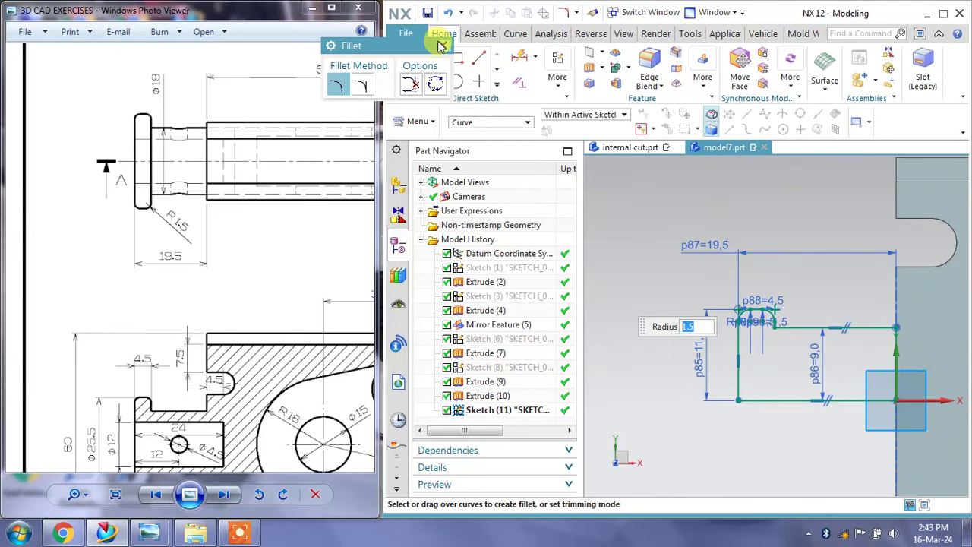
middle_click(442, 44)
mouse_move(316, 290)
mouse_down()
mouse_move(260, 262)
mouse_move(301, 197)
mouse_up()
click(402, 81)
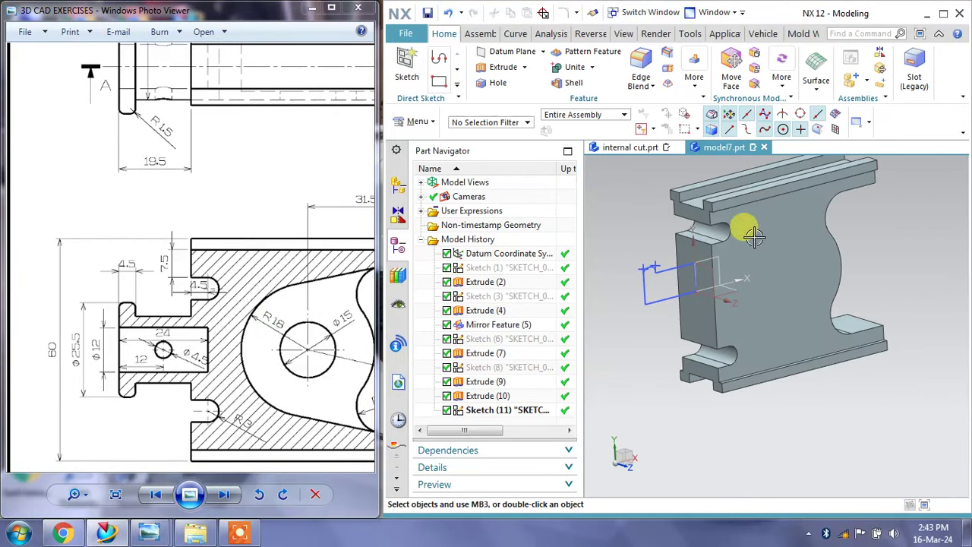
Revolve Sketch (11) 360° about its axis line, uniting the boss with the plate
click(505, 101)
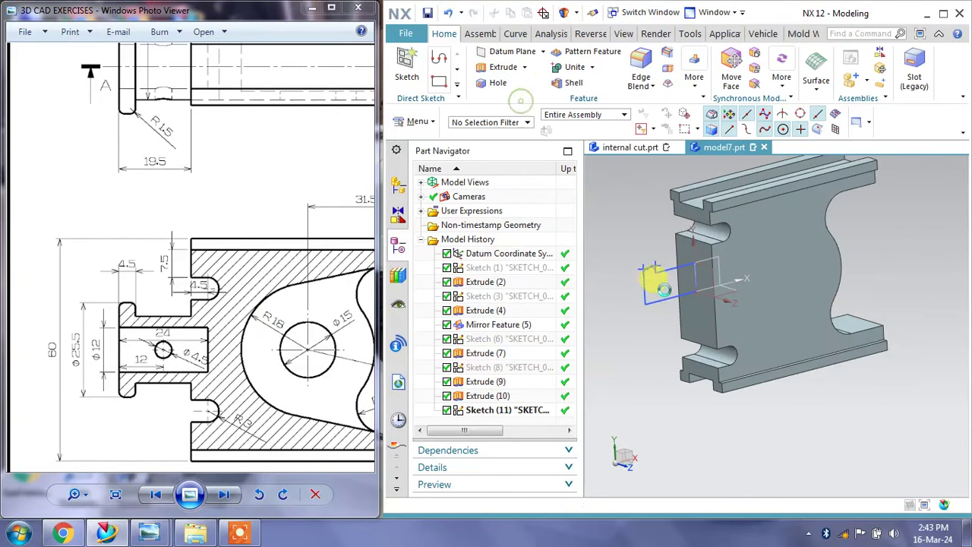
click(380, 166)
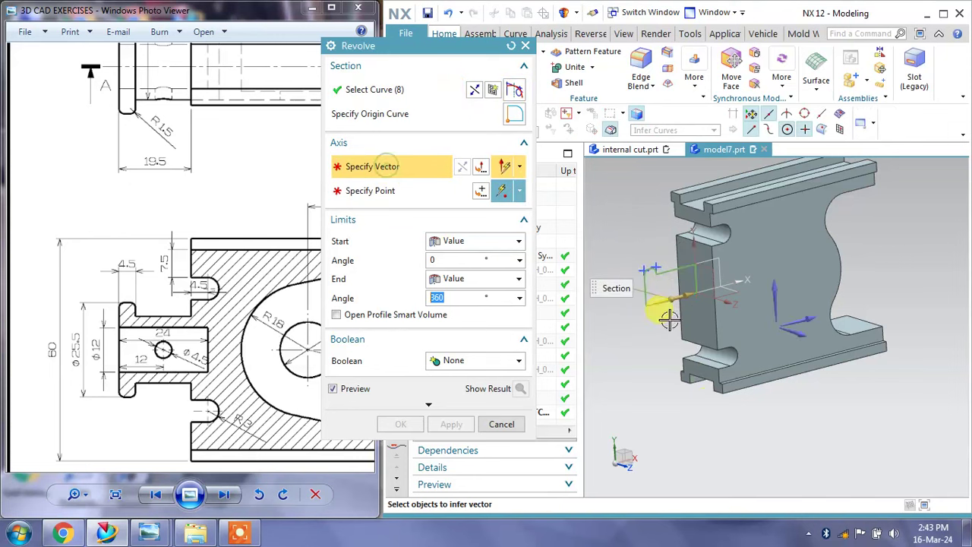
scroll(653, 304, up, 3)
scroll(657, 302, up, 3)
click(654, 302)
scroll(652, 302, down, 2)
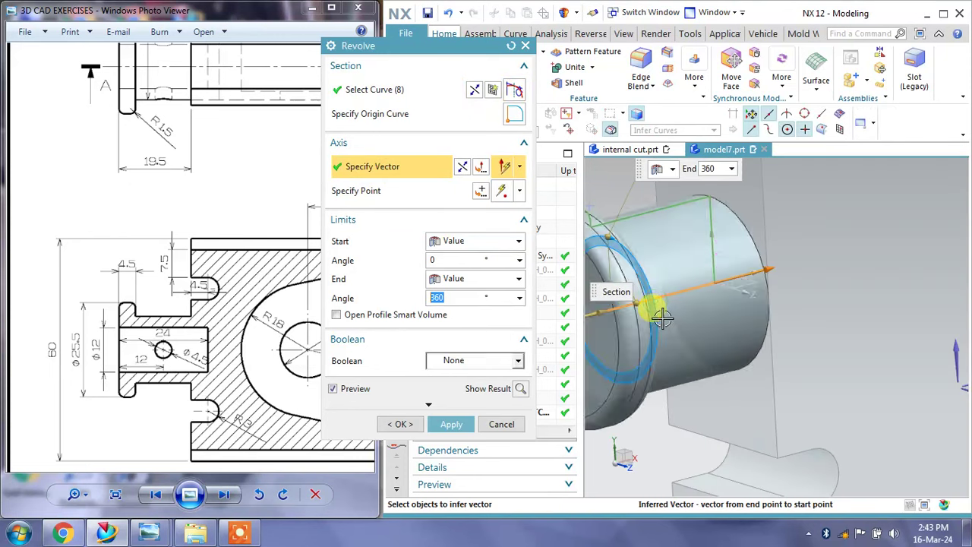
scroll(652, 302, down, 3)
click(471, 366)
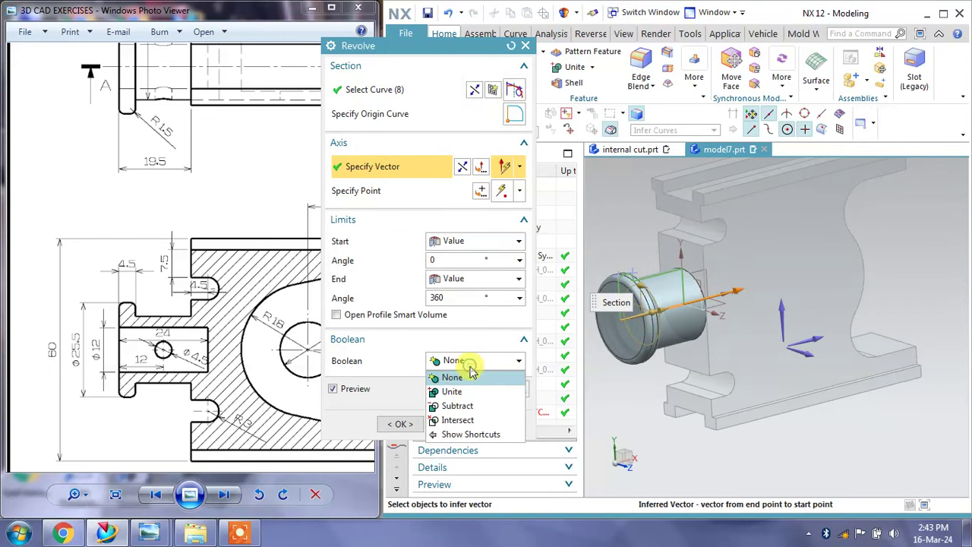
click(452, 391)
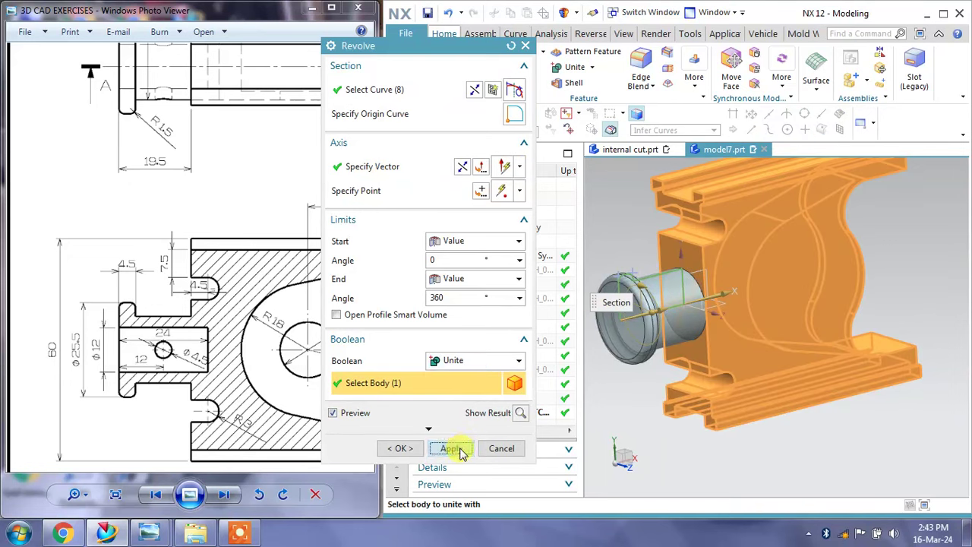
click(451, 448)
click(501, 448)
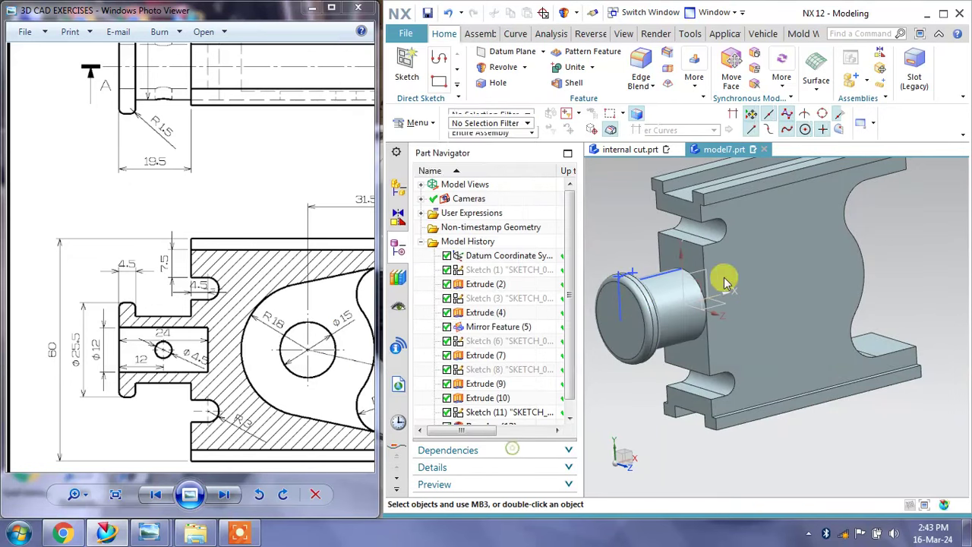
click(651, 283)
mouse_move(657, 300)
middle_down()
mouse_move(749, 329)
mouse_move(705, 276)
mouse_move(716, 297)
mouse_move(773, 277)
mouse_move(783, 254)
mouse_move(759, 248)
mouse_move(780, 259)
middle_up()
drag(174, 385, 189, 317)
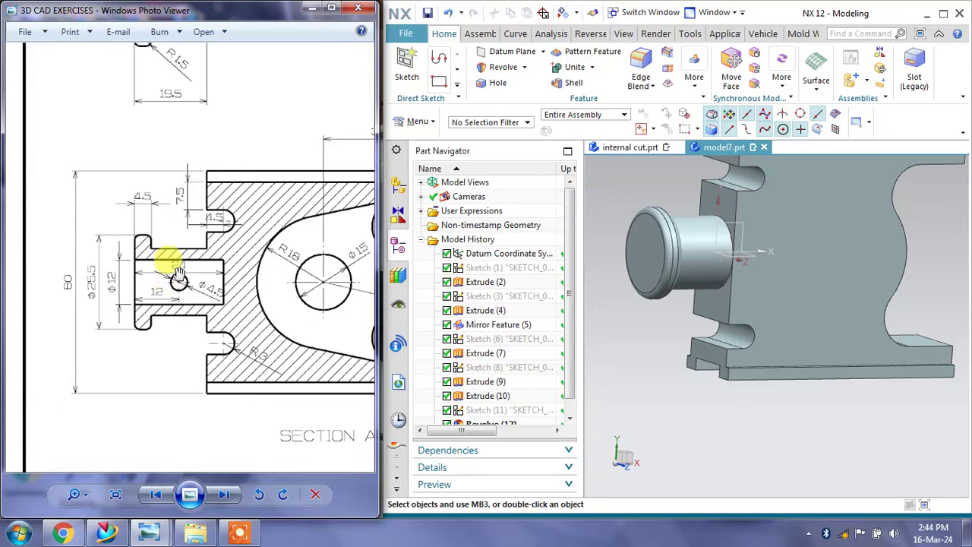
Bore a 12 mm diameter, 24 mm deep general hole at the boss end-face centre
click(504, 83)
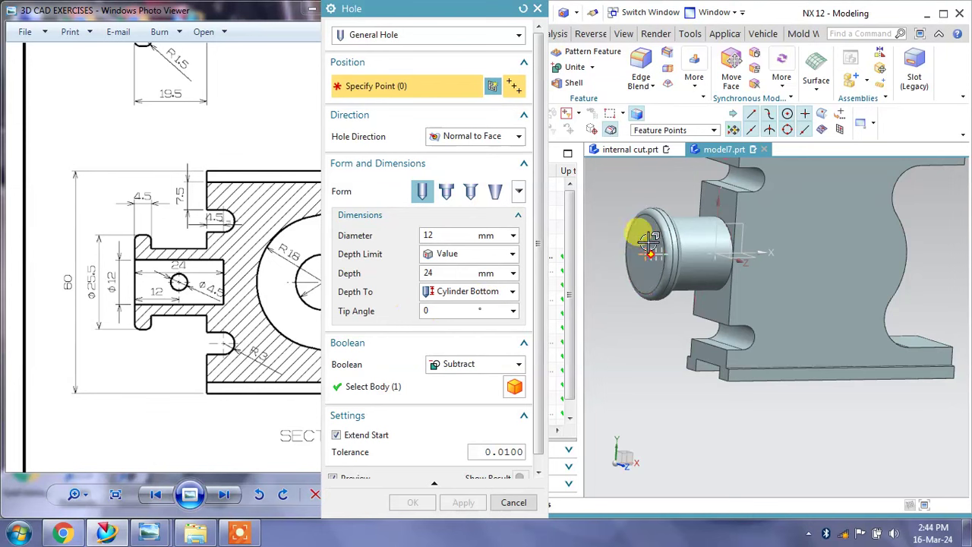
scroll(649, 242, up, 1)
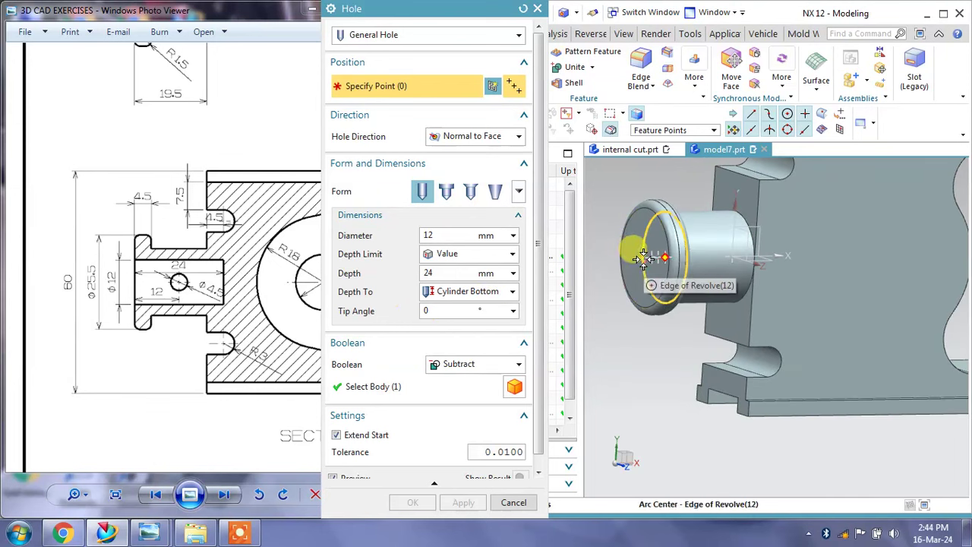
middle_drag(644, 258, 673, 304)
scroll(699, 304, up, 2)
scroll(718, 300, up, 2)
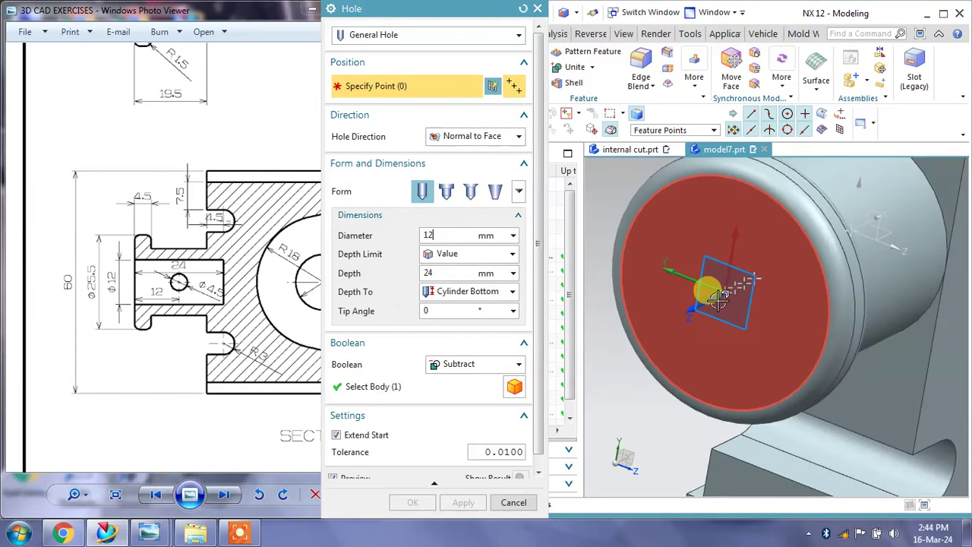
click(723, 292)
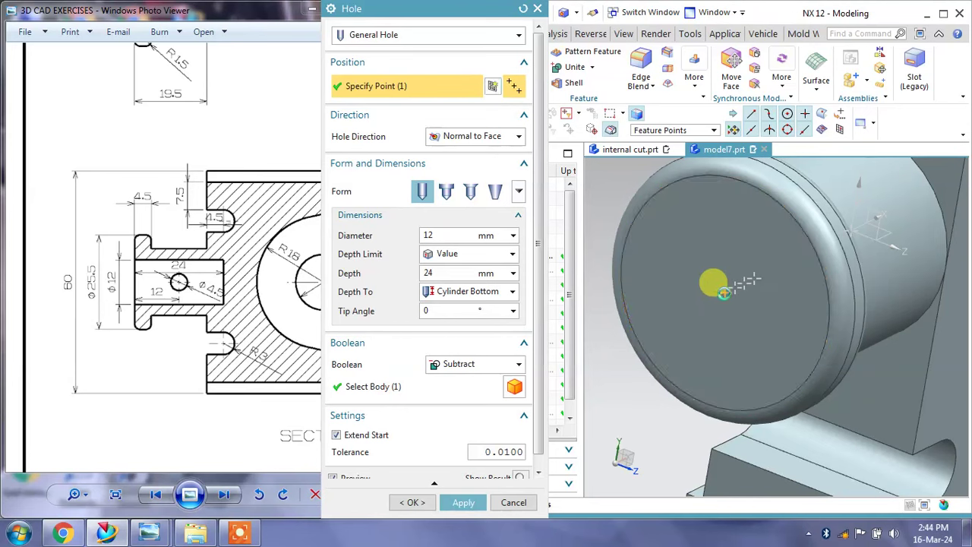
scroll(702, 284, down, 2)
scroll(706, 289, down, 2)
middle_drag(706, 289, 671, 271)
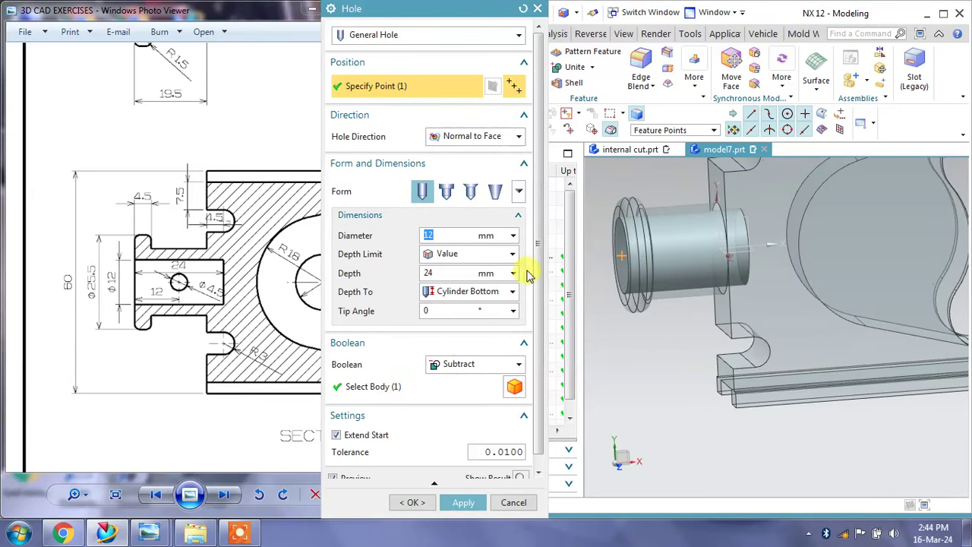
click(434, 272)
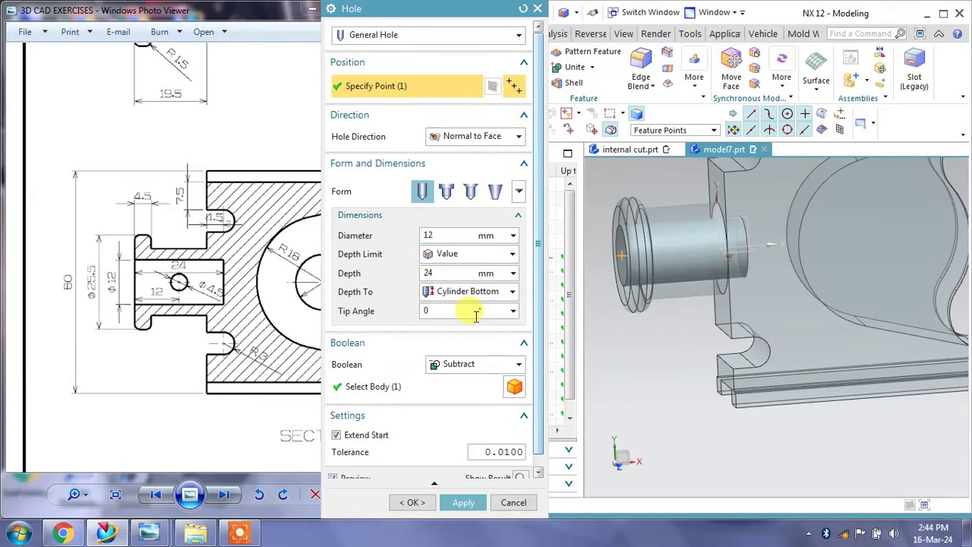
click(463, 502)
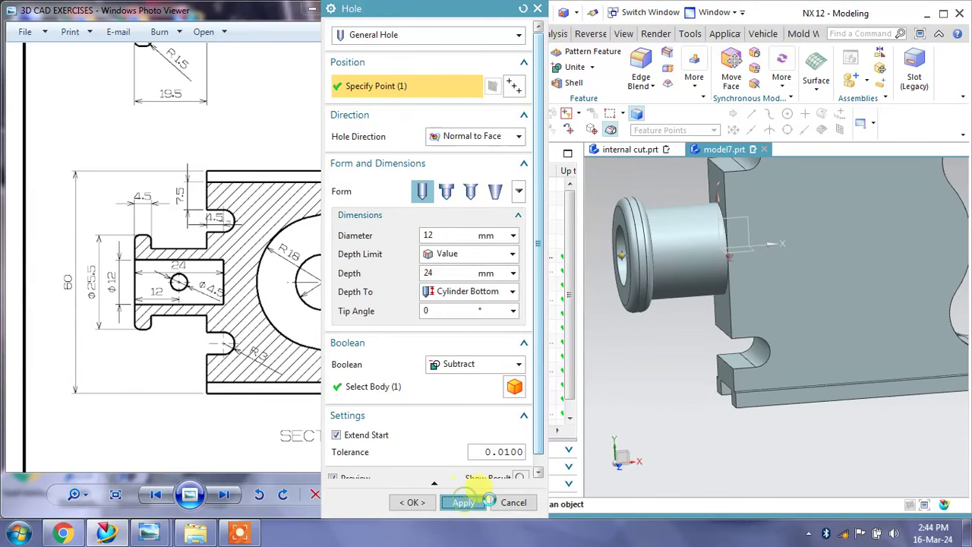
click(514, 502)
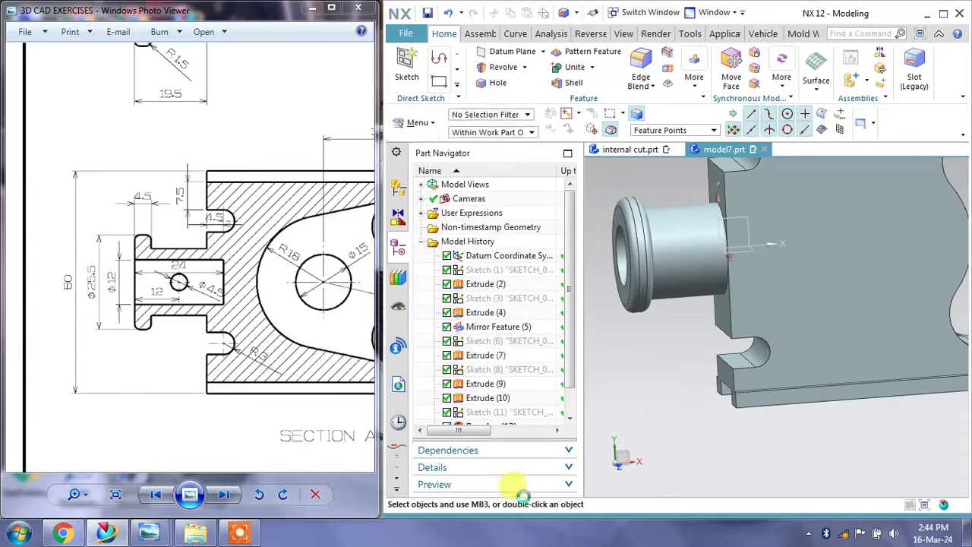
mouse_move(662, 263)
middle_down()
mouse_move(695, 285)
mouse_move(775, 265)
mouse_move(763, 260)
mouse_move(750, 283)
middle_up()
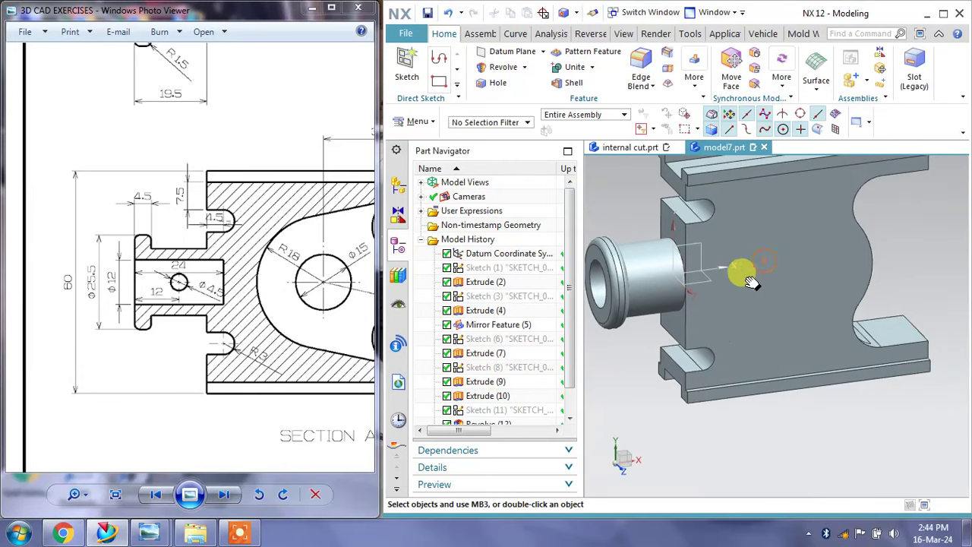
drag(293, 312, 281, 279)
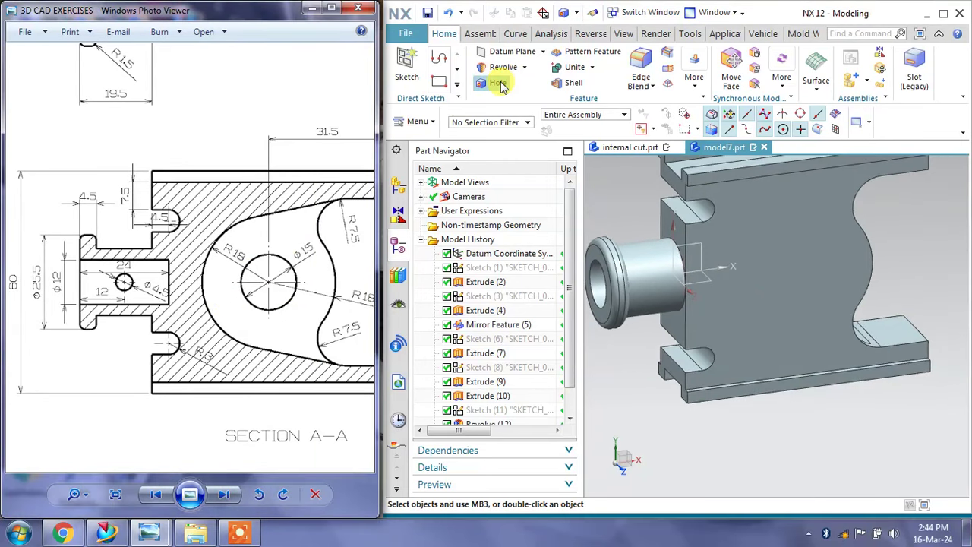
Cut a 15 mm diameter hole at the arc centre on the plate face
click(499, 84)
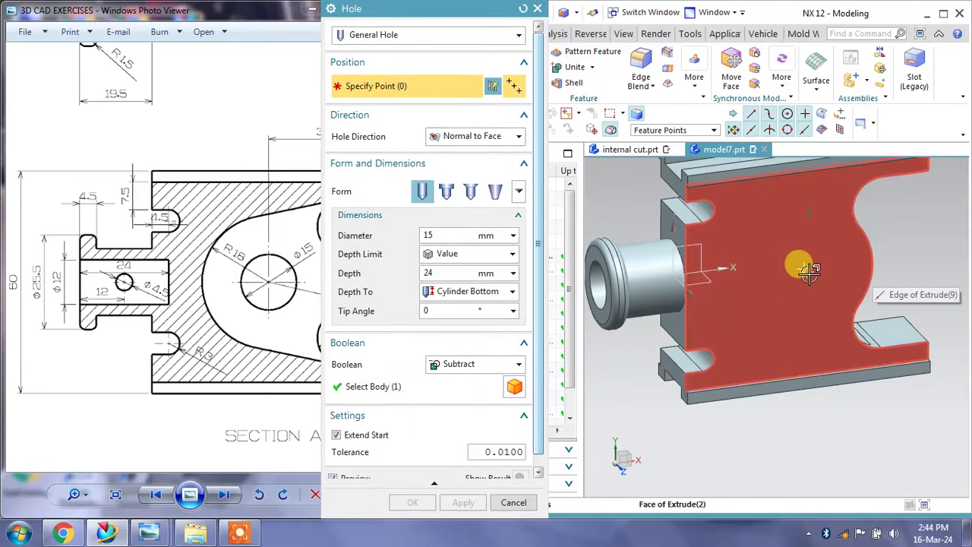
click(808, 272)
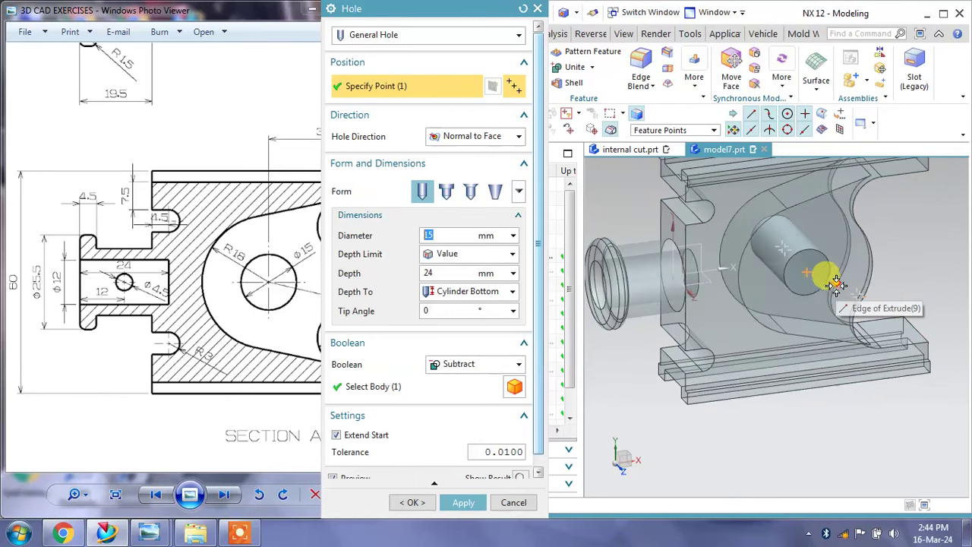
mouse_move(836, 283)
middle_down()
mouse_move(771, 271)
mouse_move(770, 310)
middle_up()
click(463, 502)
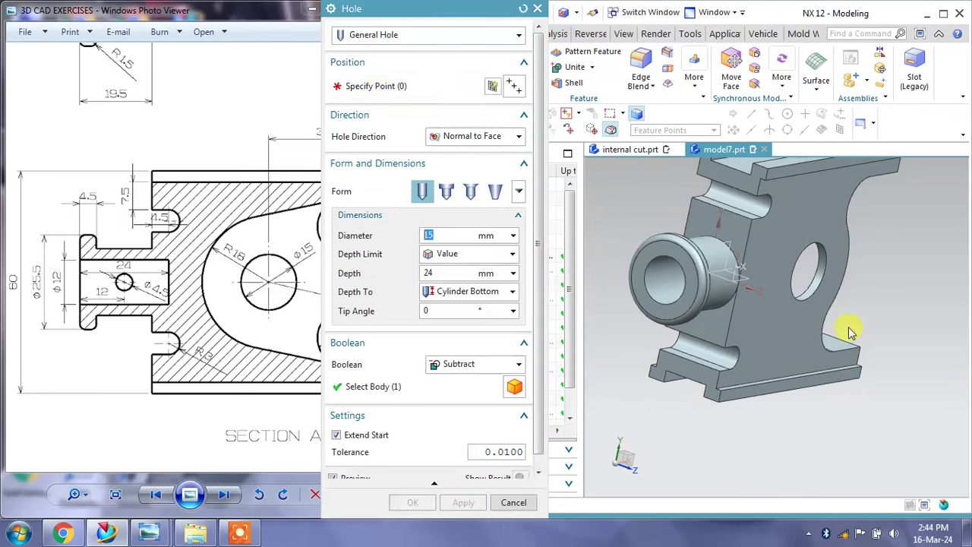
key(Escape)
mouse_move(831, 306)
middle_down()
mouse_move(770, 294)
mouse_move(831, 297)
mouse_move(821, 282)
mouse_move(824, 300)
middle_up()
Start a sketch on the XZ datum plane and draw a Ø4.5 circle on the boss
click(406, 67)
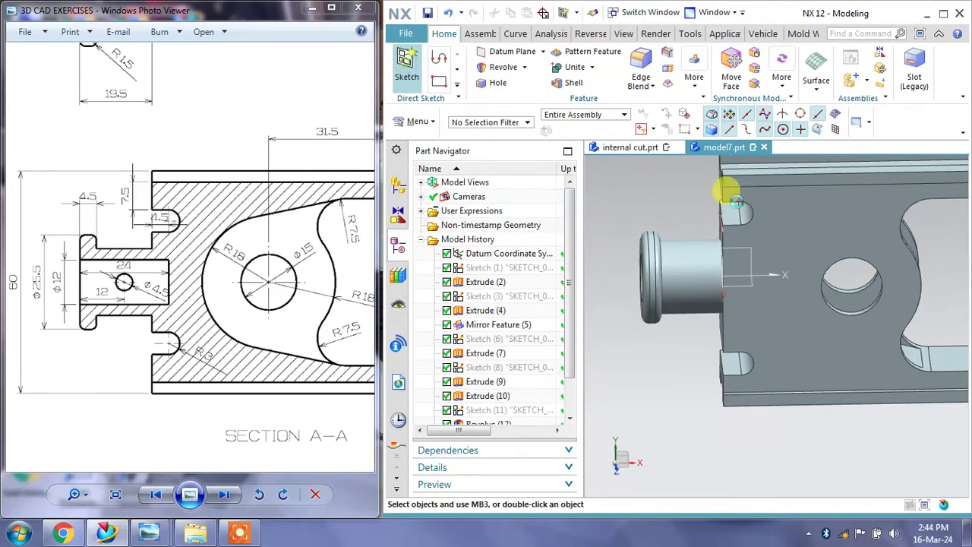
click(748, 281)
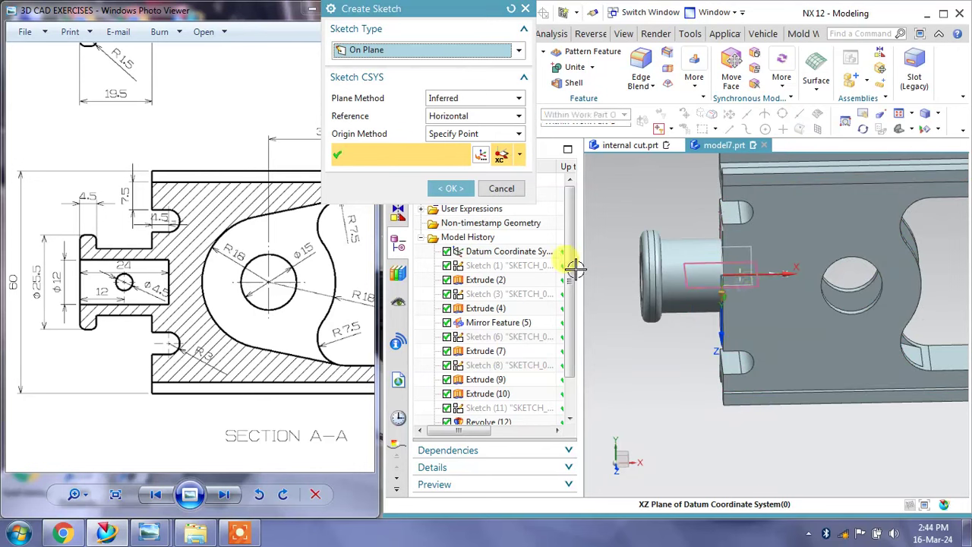
click(450, 189)
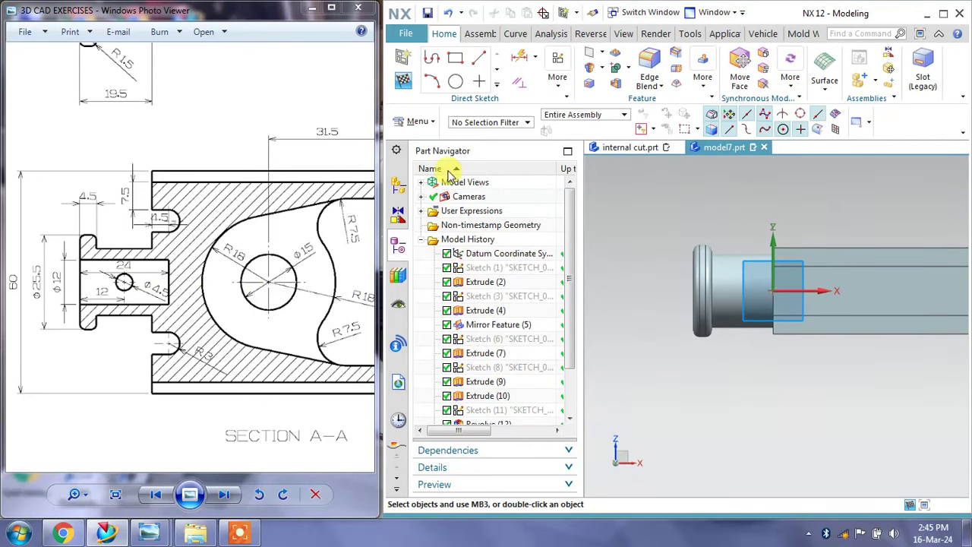
click(456, 82)
scroll(738, 283, up, 5)
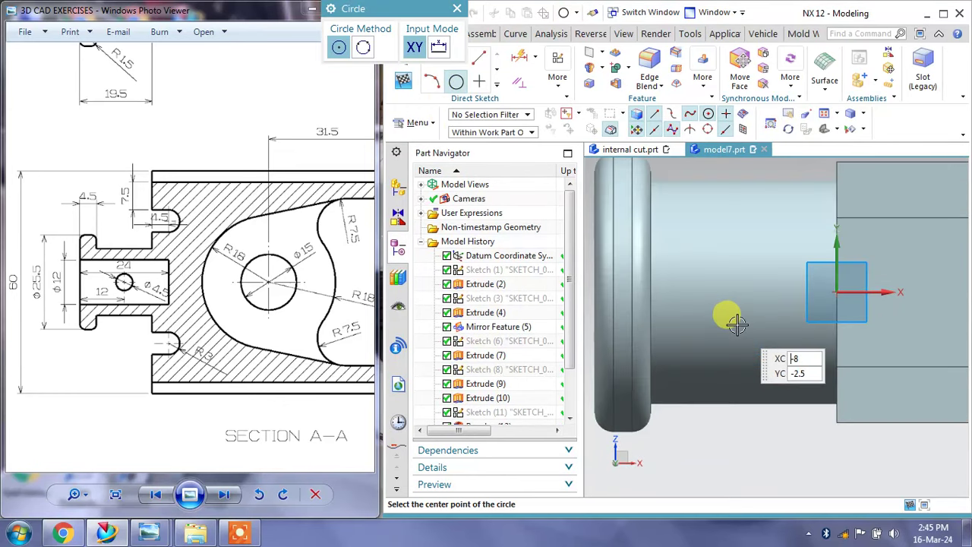
click(744, 287)
text(4.5)
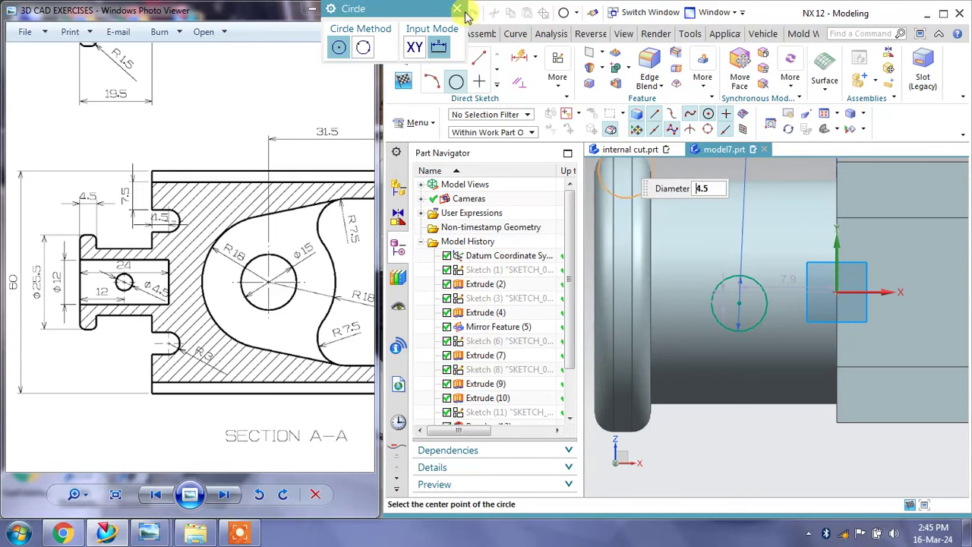
key(Escape)
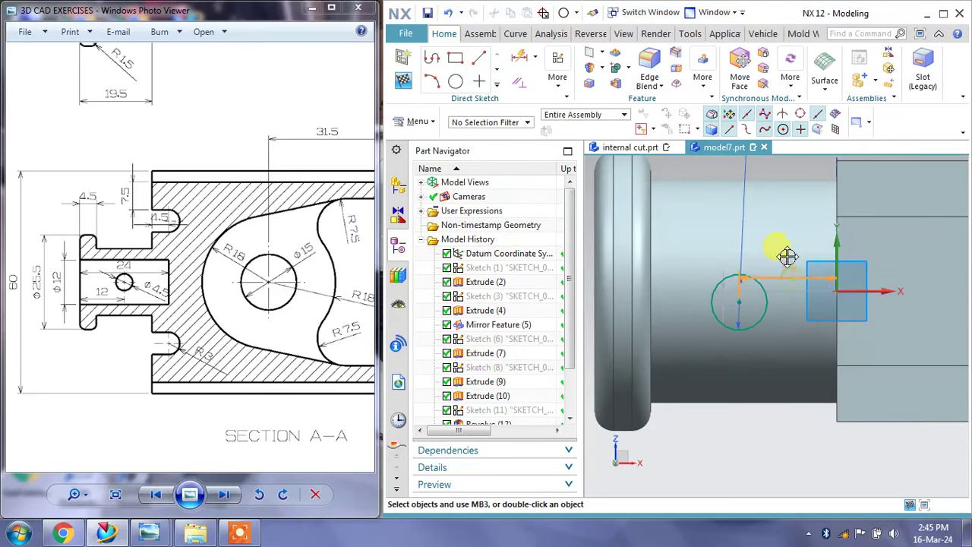
Dimension the circle centre 12 from the boss end
click(519, 57)
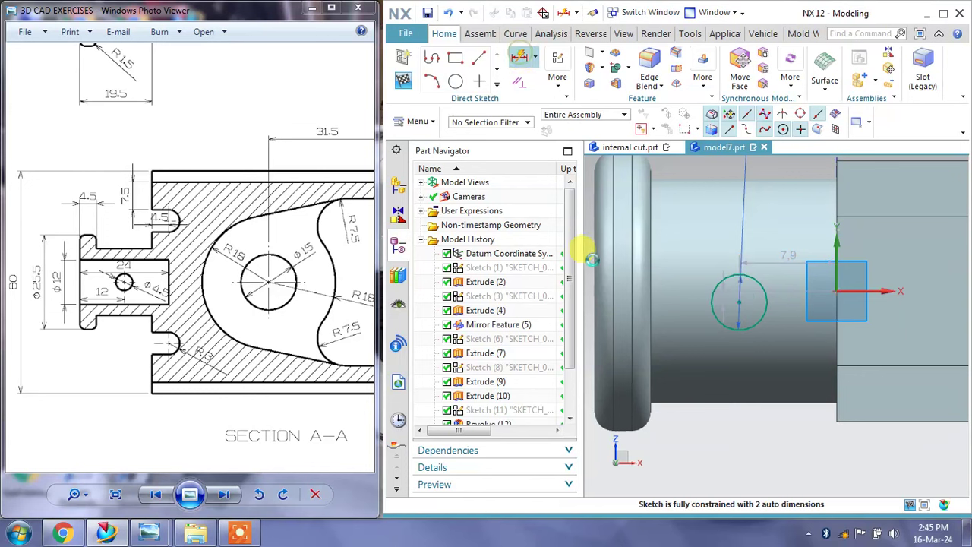
click(597, 290)
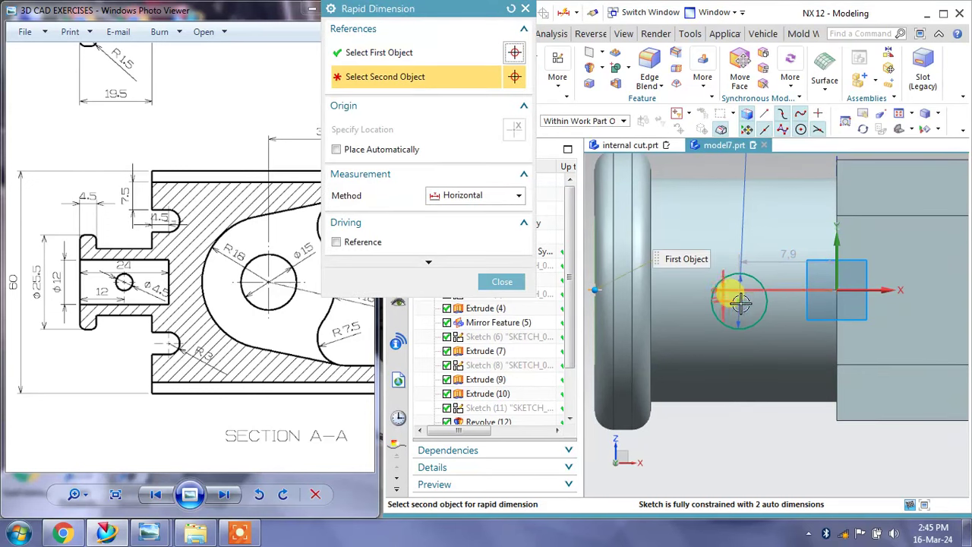
click(741, 302)
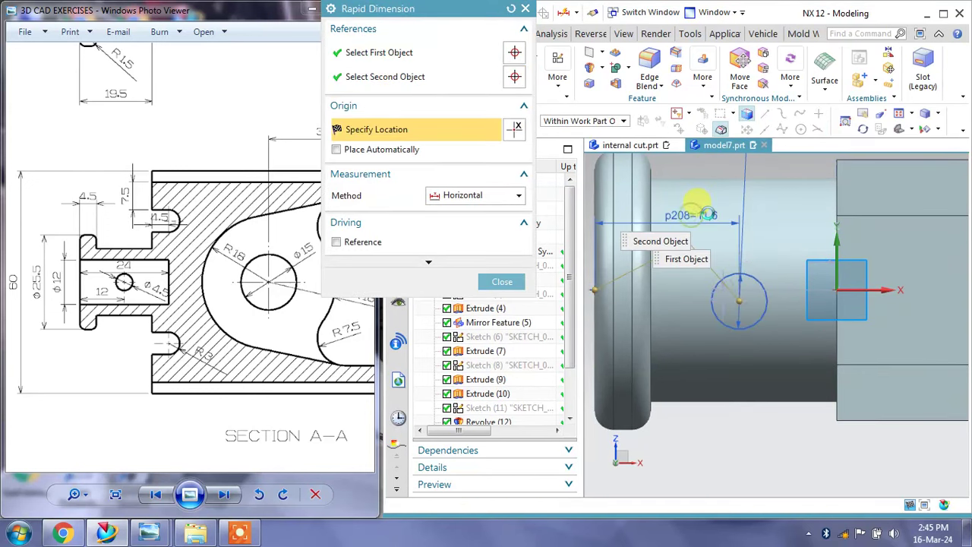
click(707, 214)
text(12)
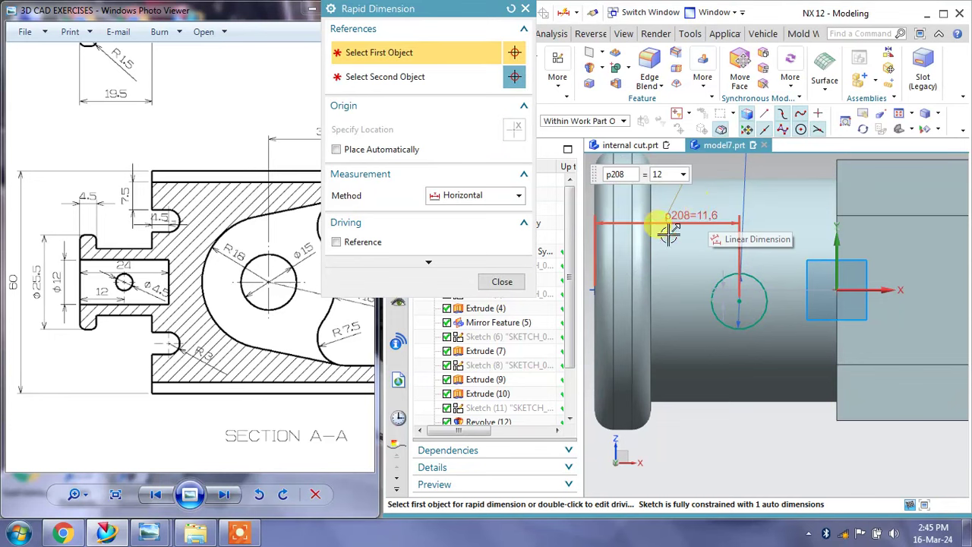
click(502, 281)
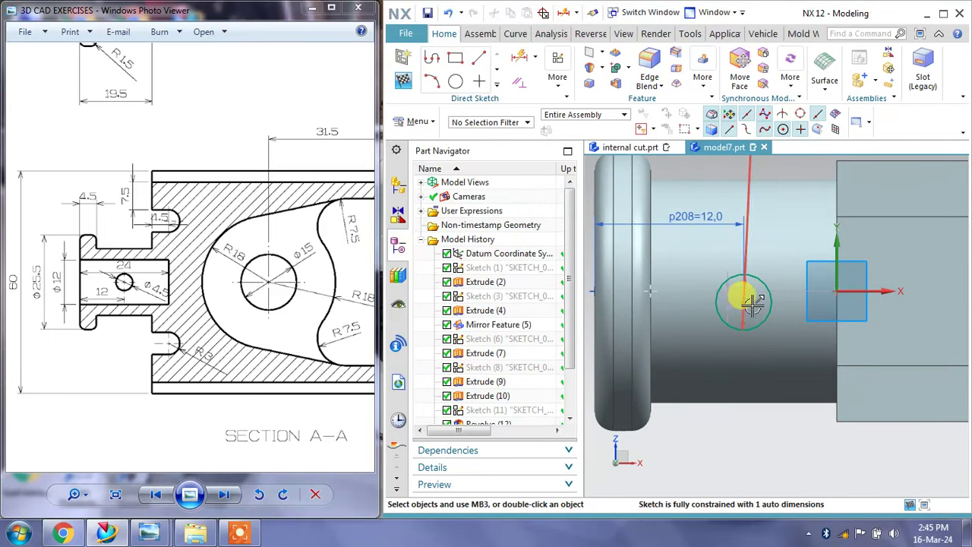
Constrain the circle centre onto the horizontal X axis with Point on Curve
click(520, 83)
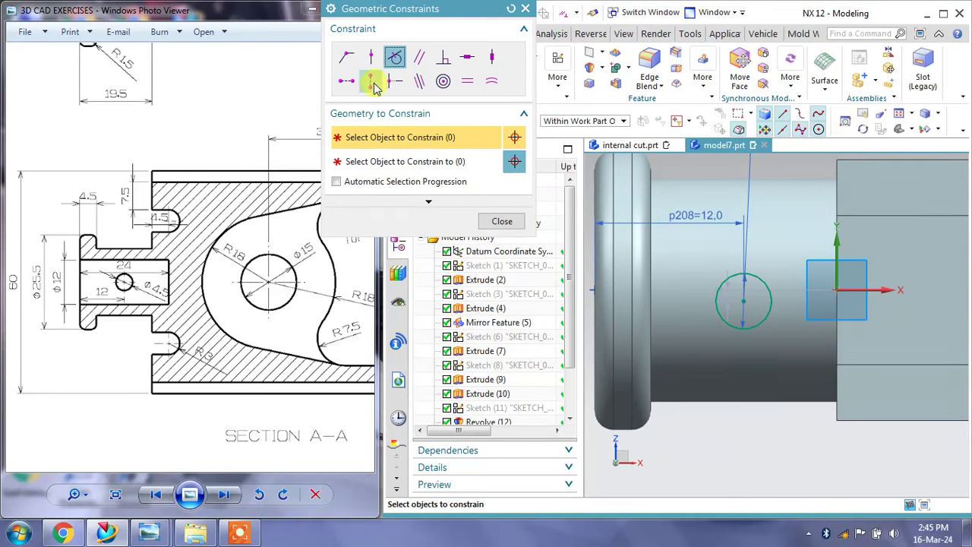
click(832, 291)
click(743, 302)
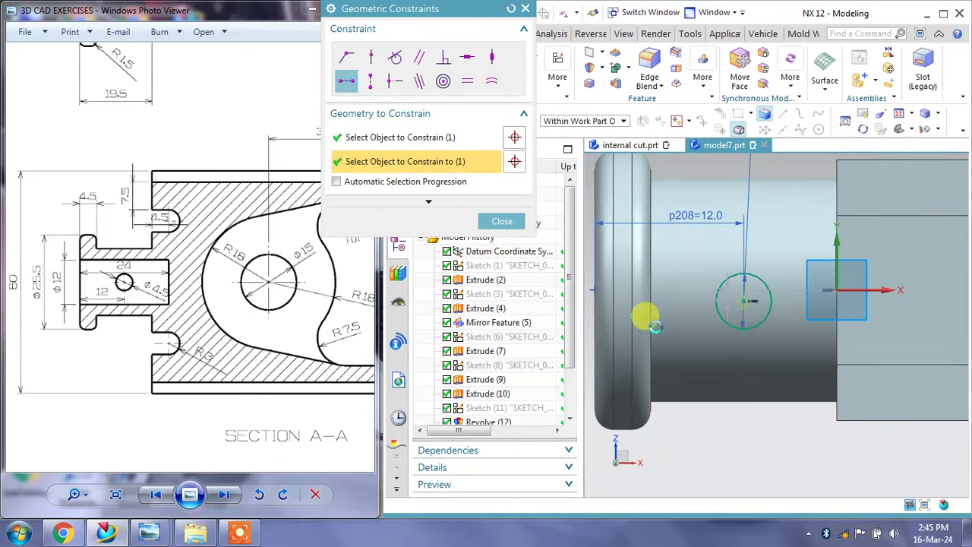
click(502, 221)
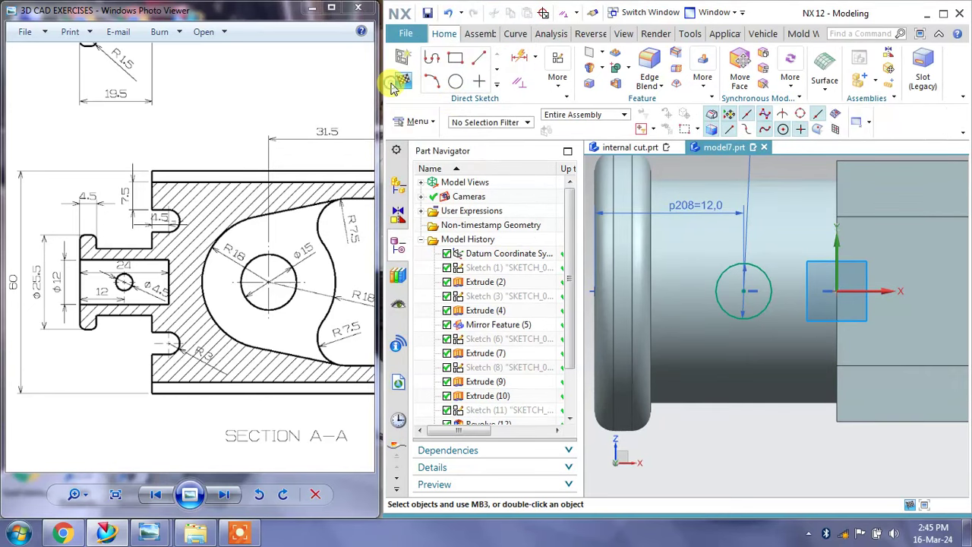
Extrude the Ø4.5 circle from -15 to 17 with Subtract to cut the cross-hole
click(396, 85)
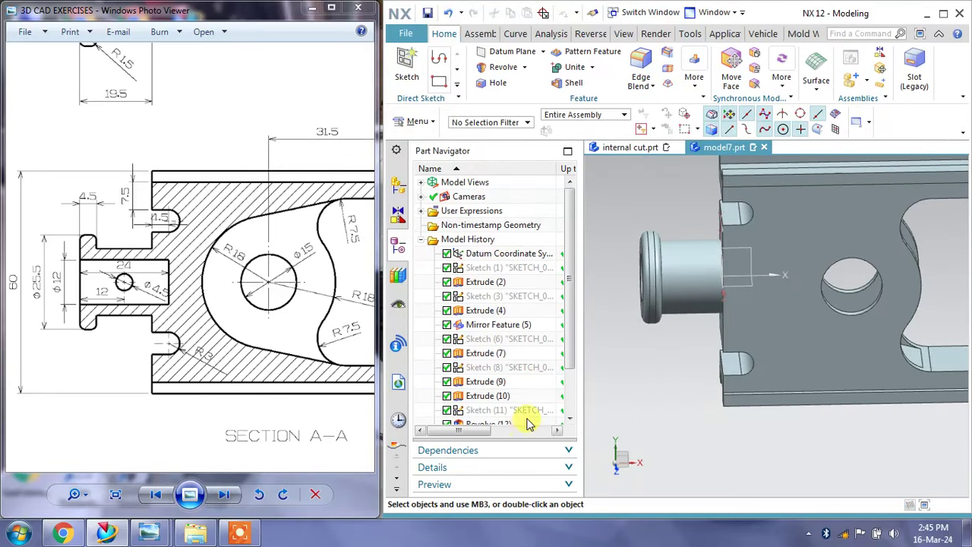
scroll(575, 349, down, 2)
middle_drag(625, 391, 645, 347)
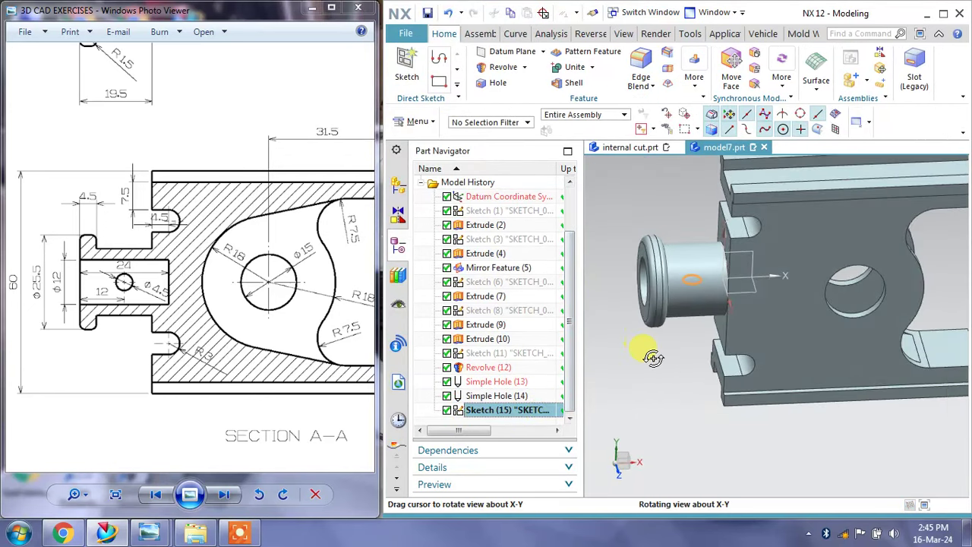
click(524, 67)
click(501, 82)
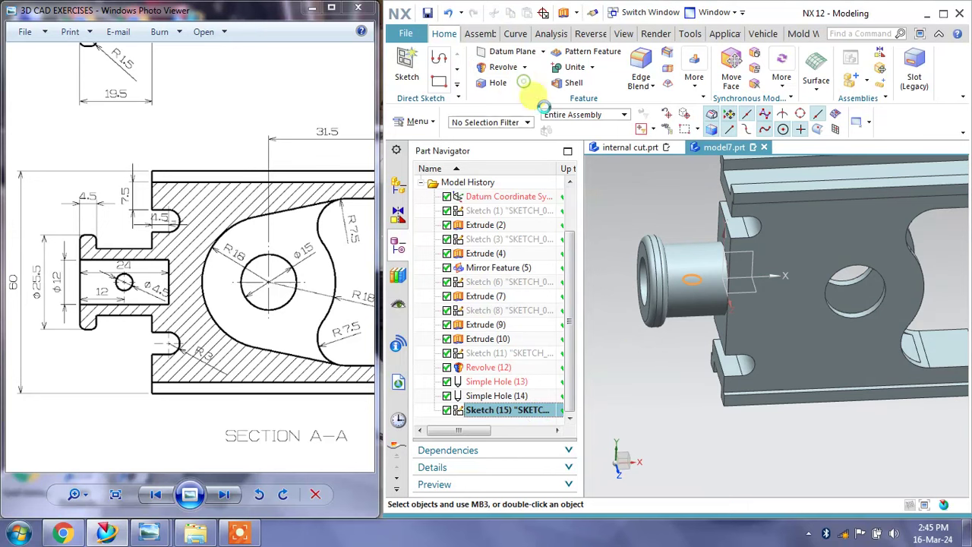
drag(692, 319, 707, 259)
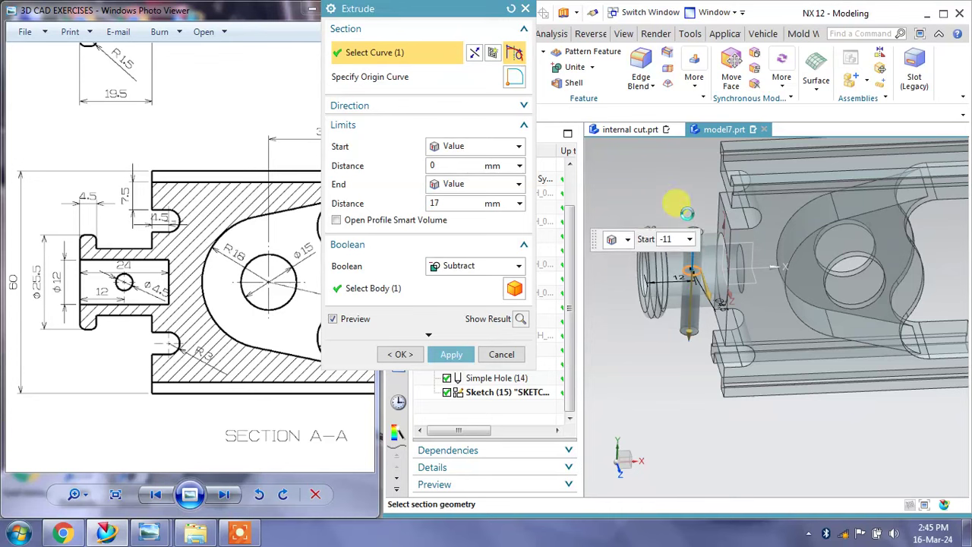
drag(693, 255, 654, 228)
click(451, 354)
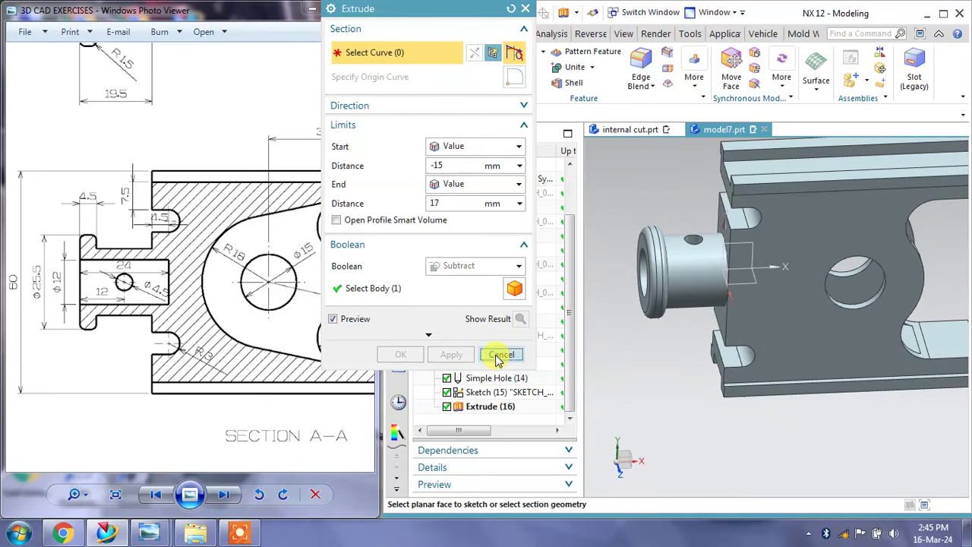
click(497, 354)
scroll(651, 344, down, 3)
scroll(651, 344, down, 2)
Orbit the model and narrow the Part Navigator panel
scroll(231, 342, down, 1)
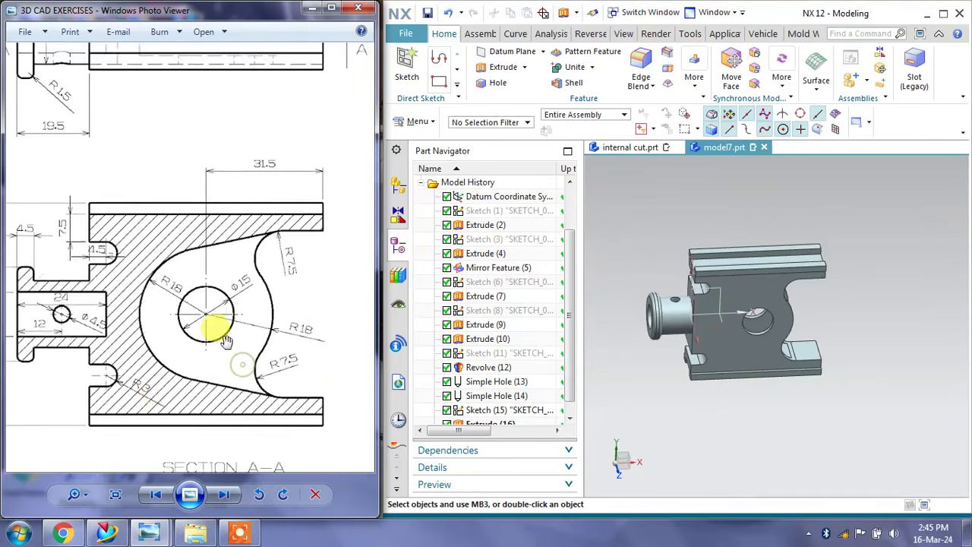
scroll(274, 318, down, 1)
scroll(265, 323, down, 1)
scroll(249, 329, down, 1)
mouse_move(710, 315)
middle_down()
mouse_move(731, 285)
mouse_move(688, 269)
mouse_move(697, 226)
middle_up()
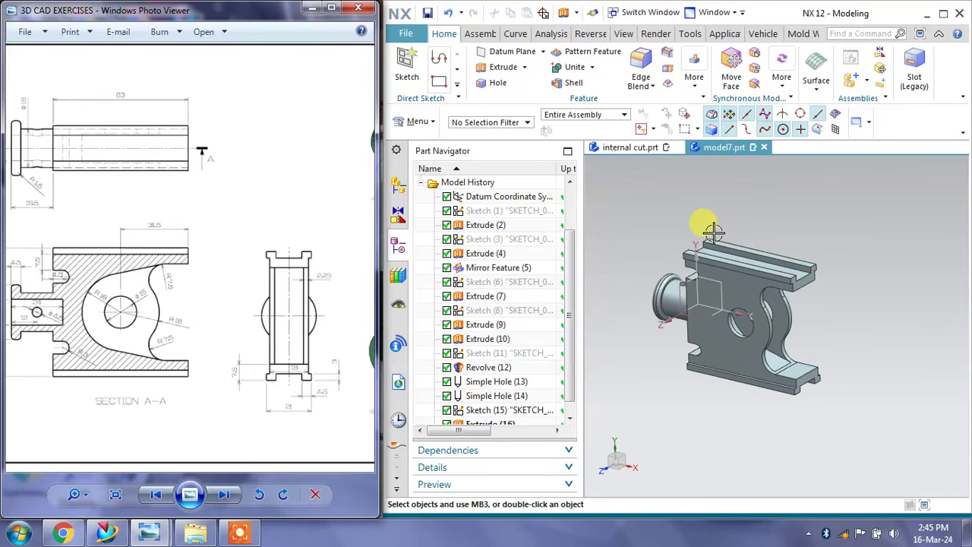
right_click(709, 222)
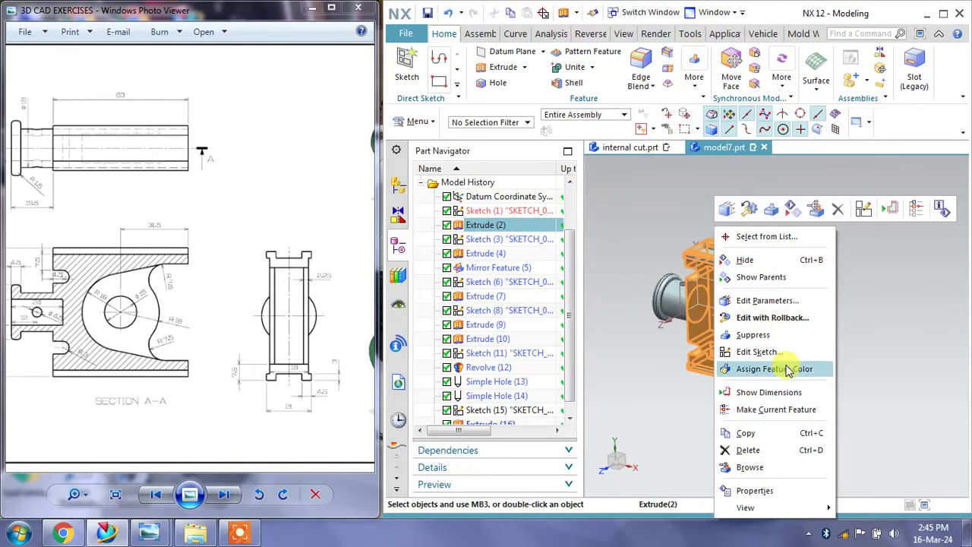
key(Escape)
middle_drag(770, 246, 764, 245)
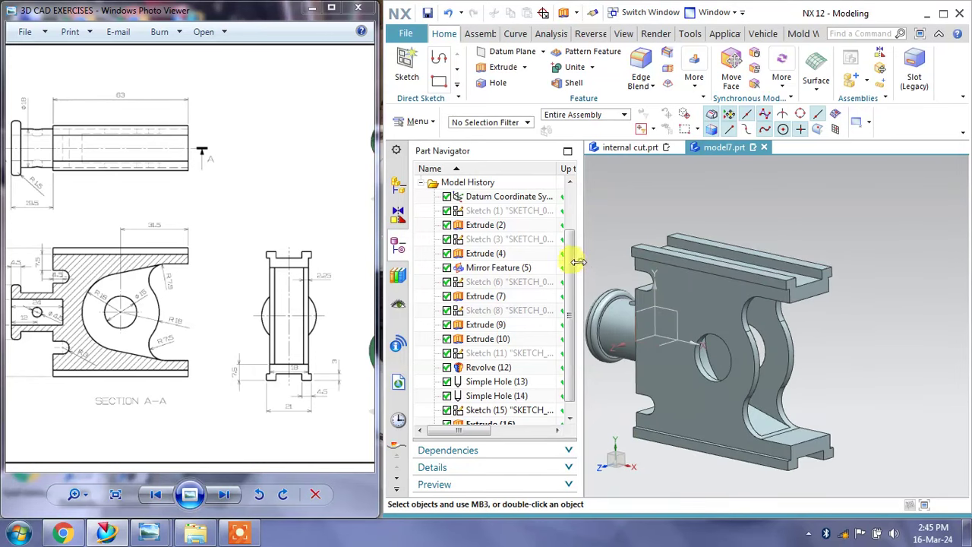
drag(577, 262, 469, 280)
mouse_move(742, 215)
middle_down()
mouse_move(755, 211)
mouse_move(802, 278)
middle_up()
Turn the view toward the plate holes and switch the display to True Shading
scroll(625, 346, up, 2)
scroll(625, 345, up, 1)
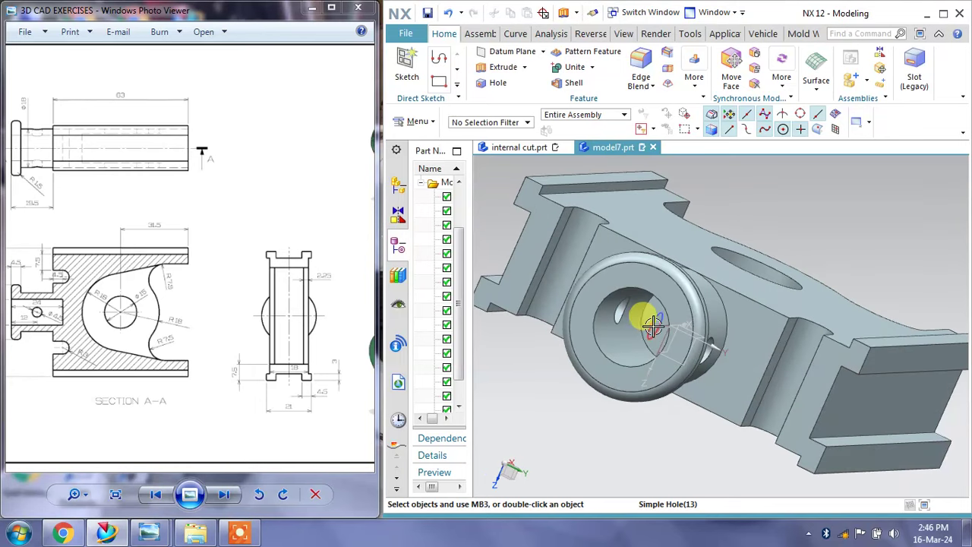
click(771, 363)
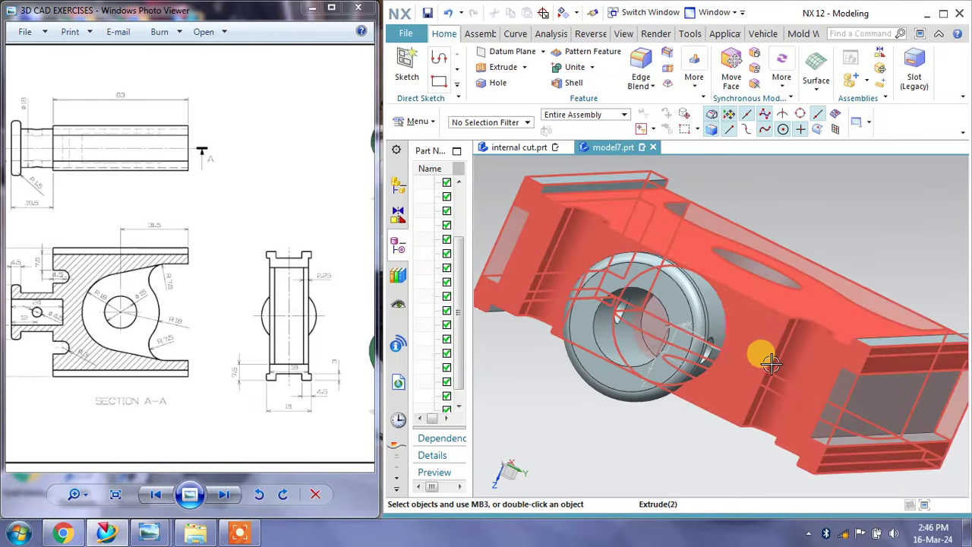
mouse_move(769, 365)
middle_down()
mouse_move(701, 278)
mouse_move(701, 287)
middle_up()
scroll(698, 273, up, 2)
scroll(710, 291, down, 3)
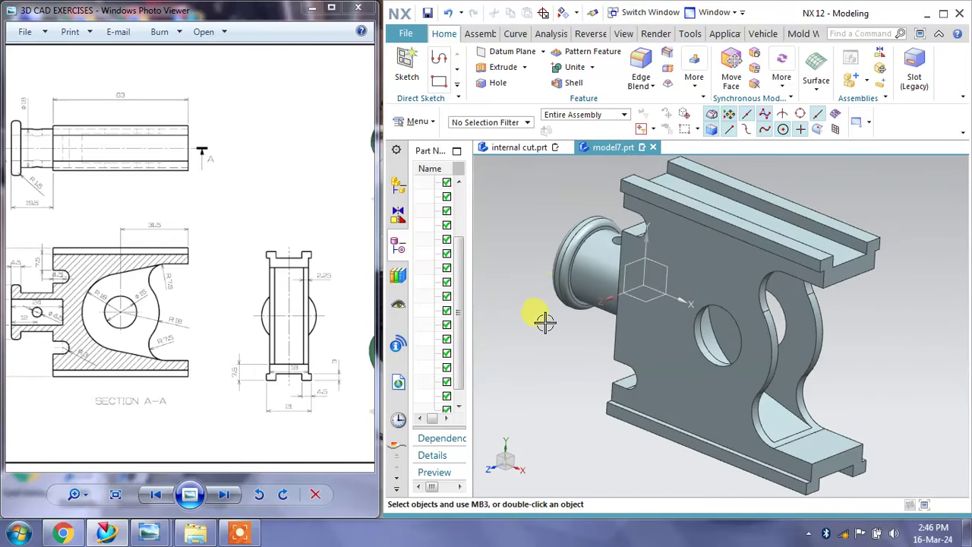
right_click(545, 326)
click(583, 163)
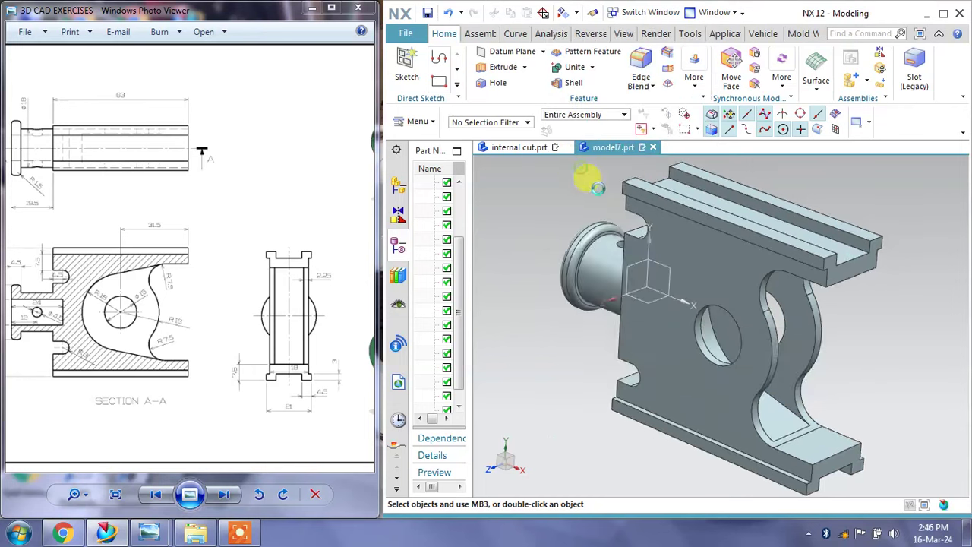
Orbit the true-shaded guide block to inspect the boss and its 4.5 cross-hole
mouse_move(676, 273)
middle_down()
mouse_move(727, 235)
mouse_move(749, 241)
mouse_move(736, 247)
middle_up()
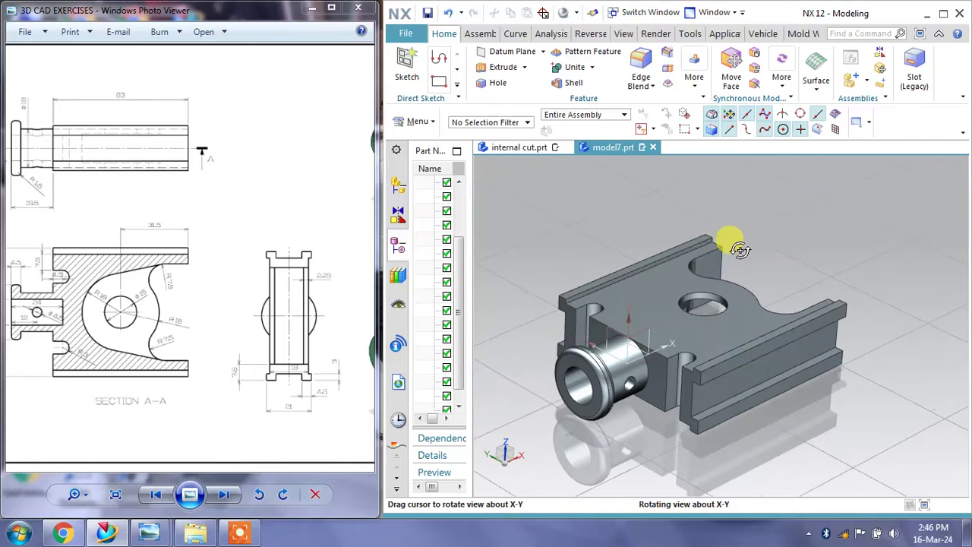
scroll(201, 306, down, 3)
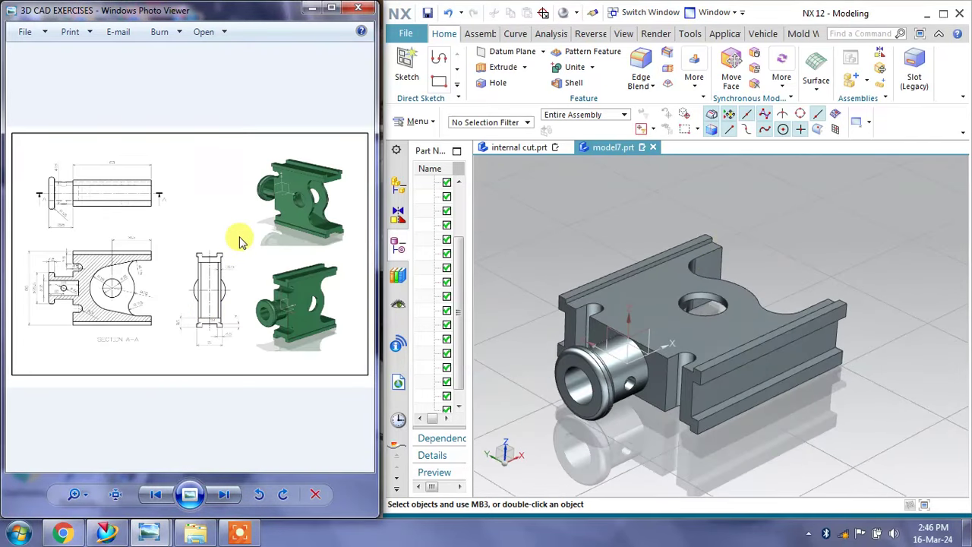
click(654, 293)
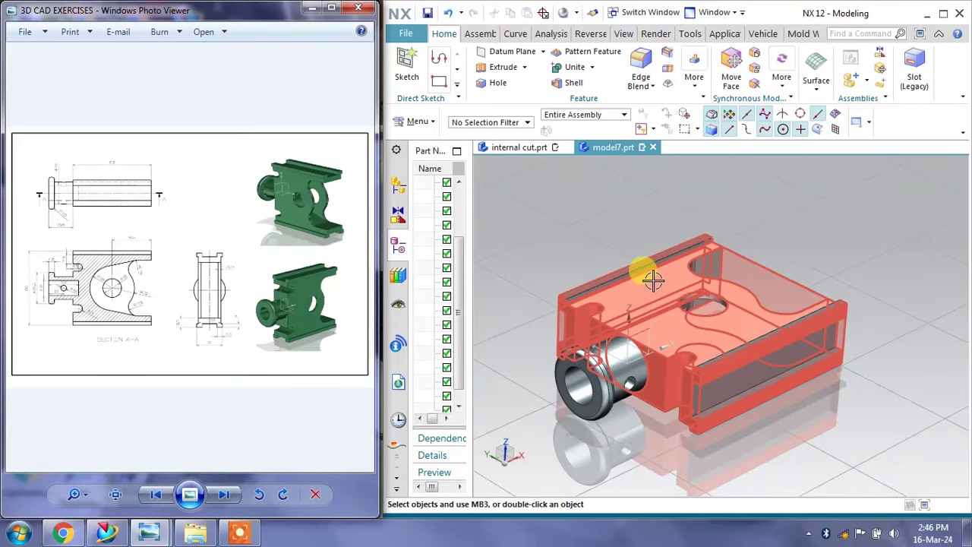
click(602, 250)
mouse_move(622, 254)
middle_down()
mouse_move(644, 243)
mouse_move(626, 239)
middle_up()
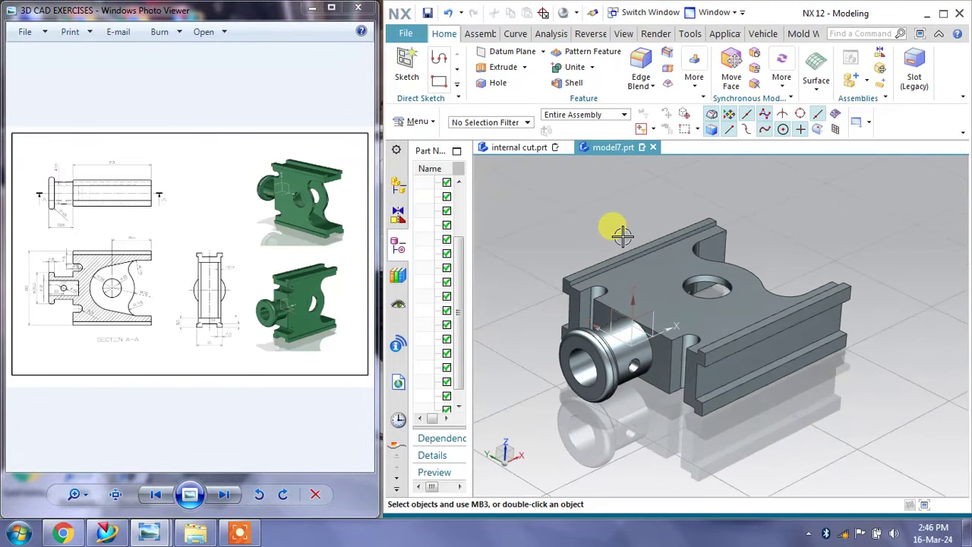